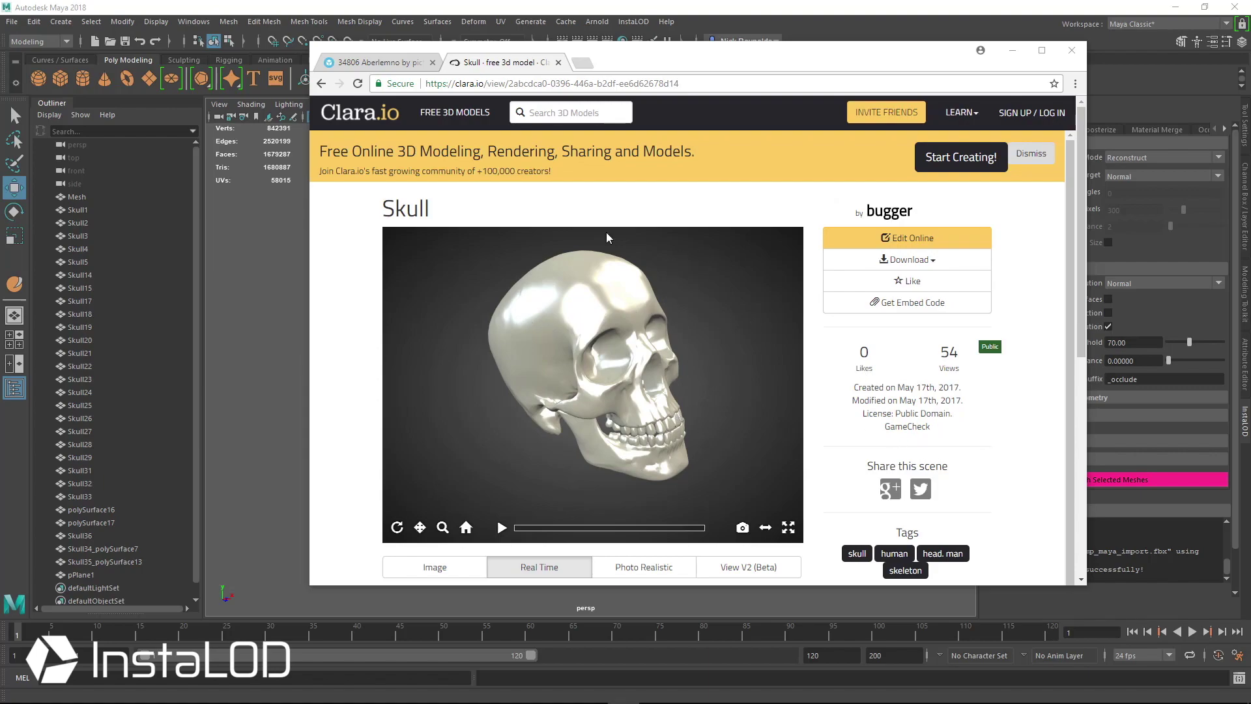
- Rotate the Sketchfab Aberlemno stone preview to a side view, then return to Maya
left_click(391, 65)
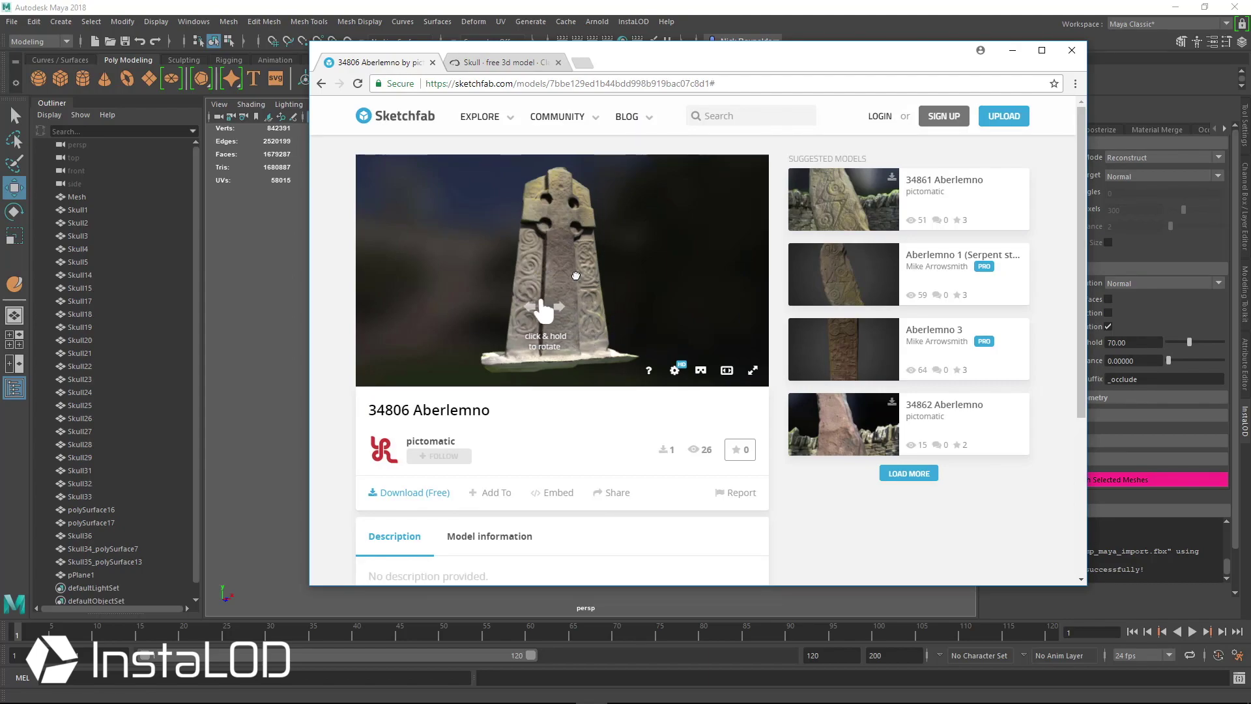
left_click_drag(576, 276, 726, 273)
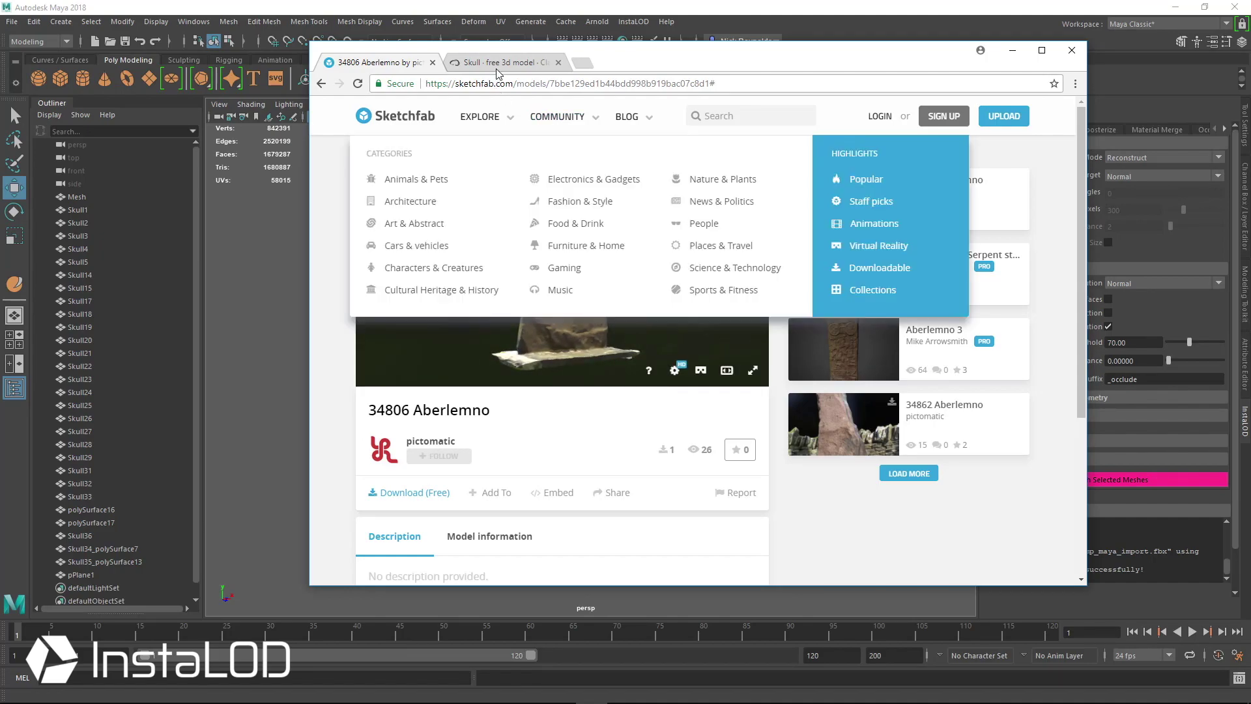
key("alt+Tab")
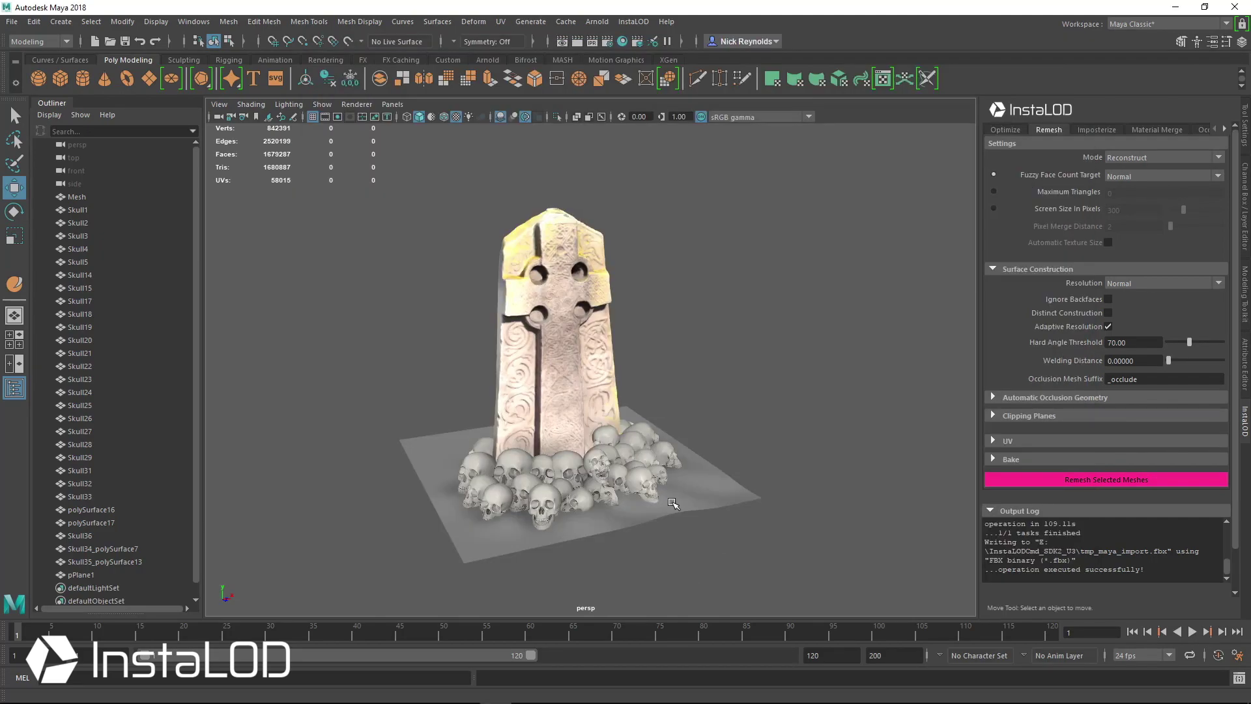
left_click(574, 289)
left_click(606, 461)
left_click(675, 486)
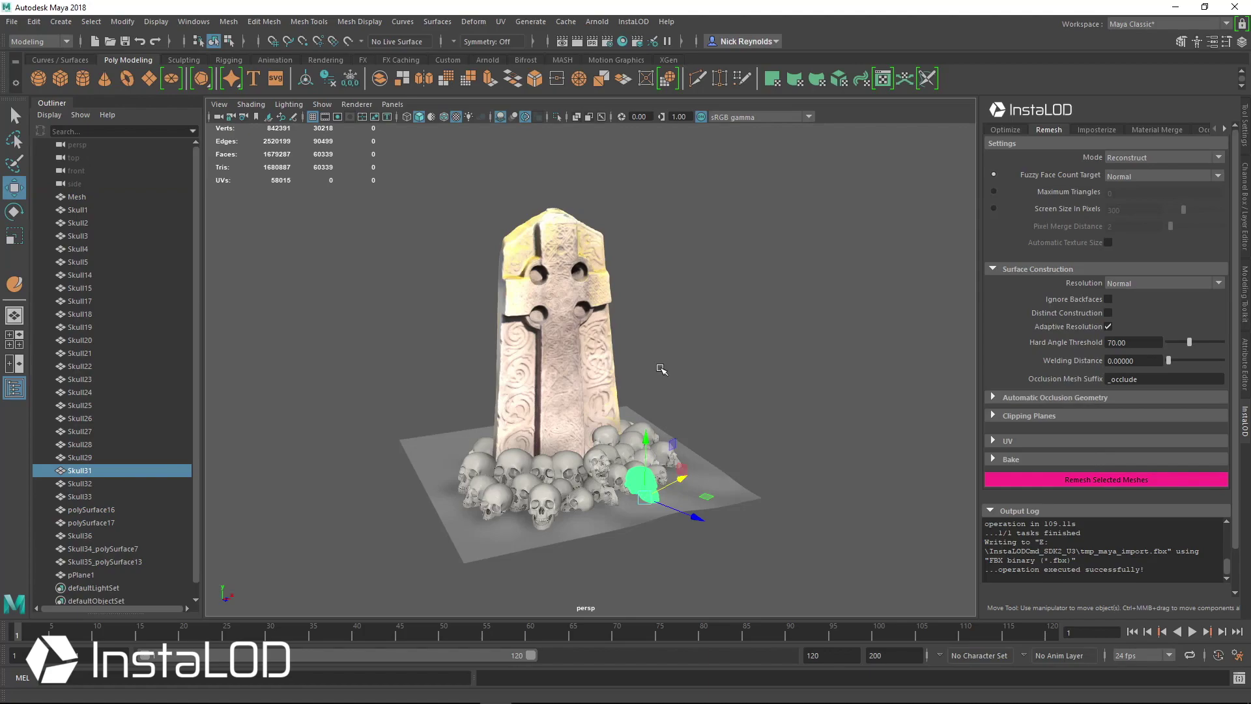
left_click(661, 369)
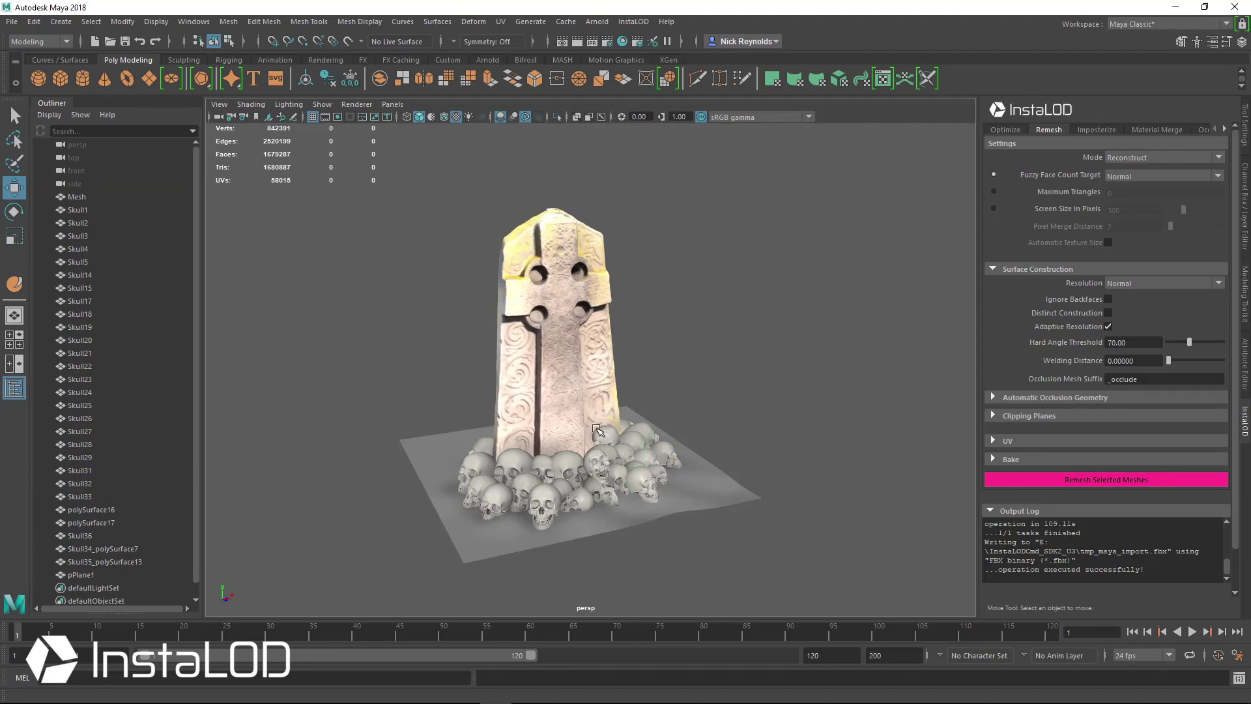
left_click(550, 313)
left_click(696, 491)
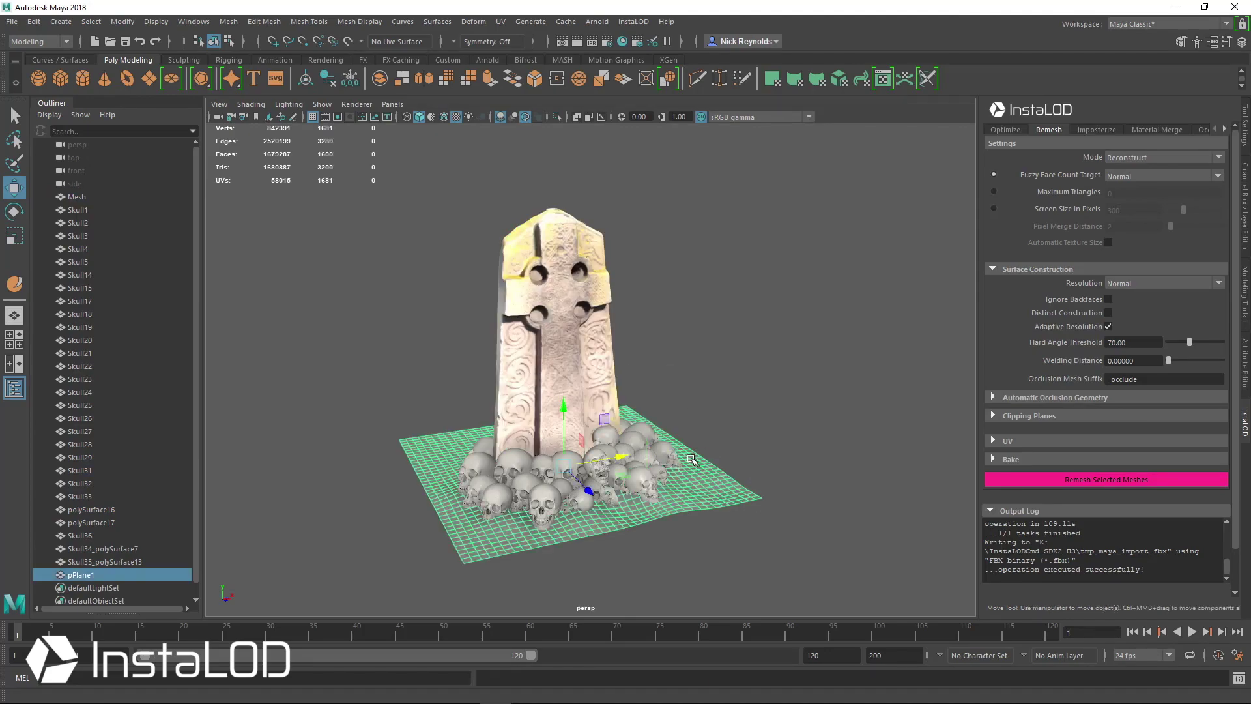
scroll(704, 469, "up", 10)
scroll(714, 443, "up", 1)
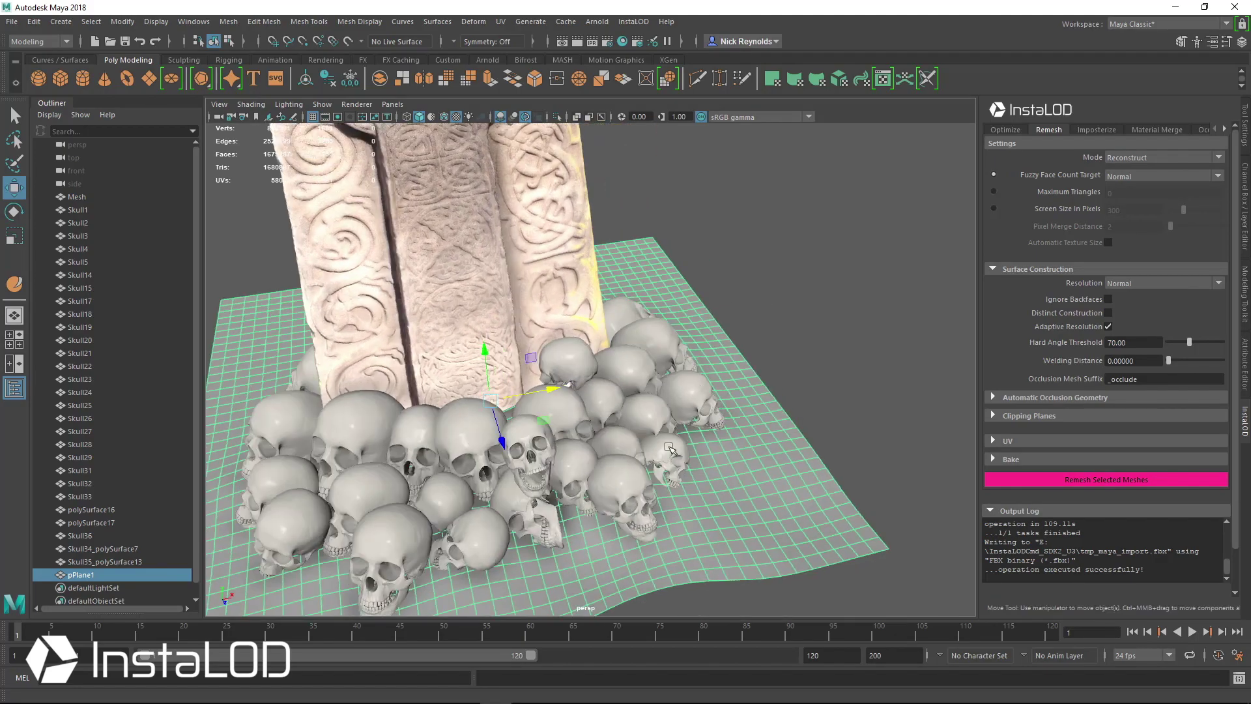
left_click_drag(715, 443, 632, 351, "alt")
left_click(899, 427)
scroll(899, 427, "down", 5)
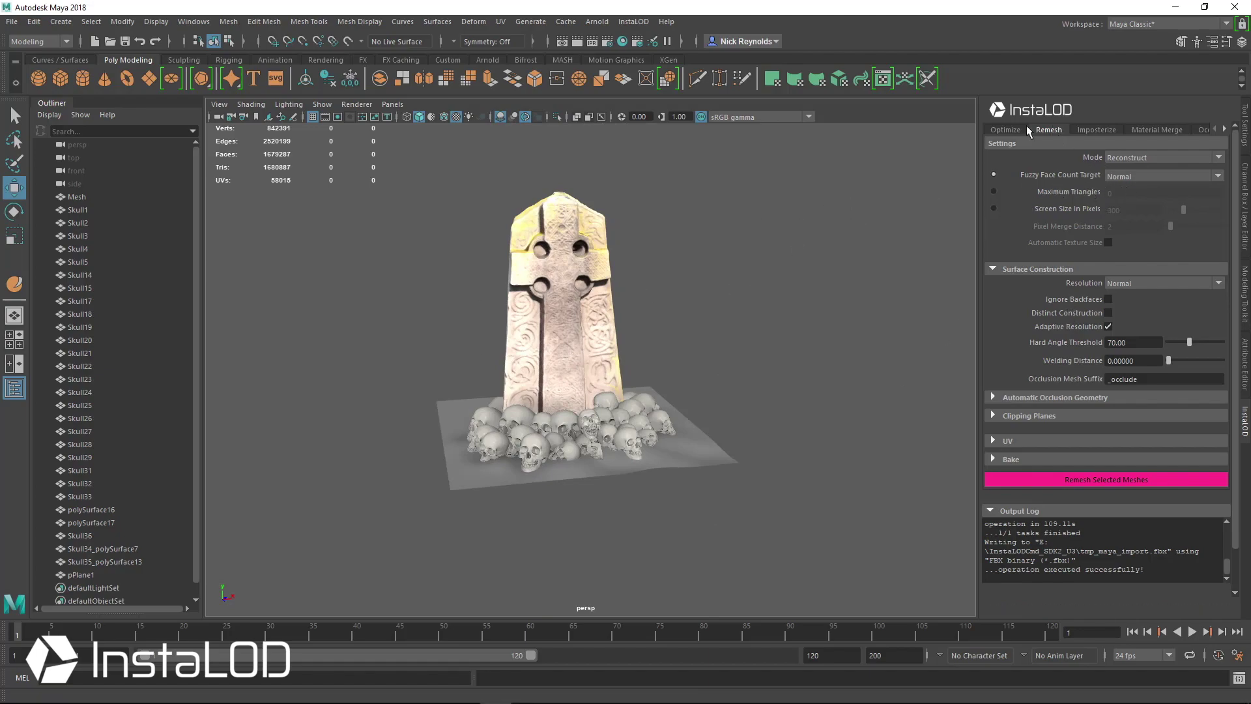
- Limit the InstaLOD remesh to a maximum of 6000 triangles
left_click(994, 190)
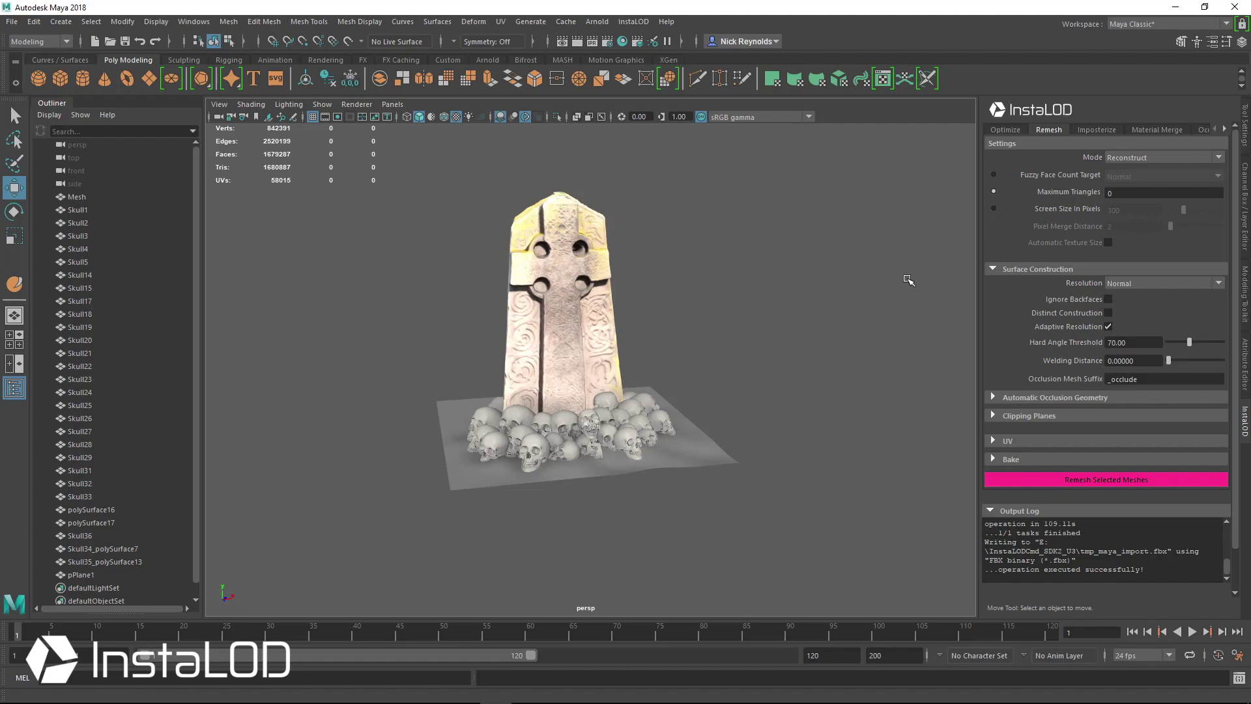
left_click(1132, 193)
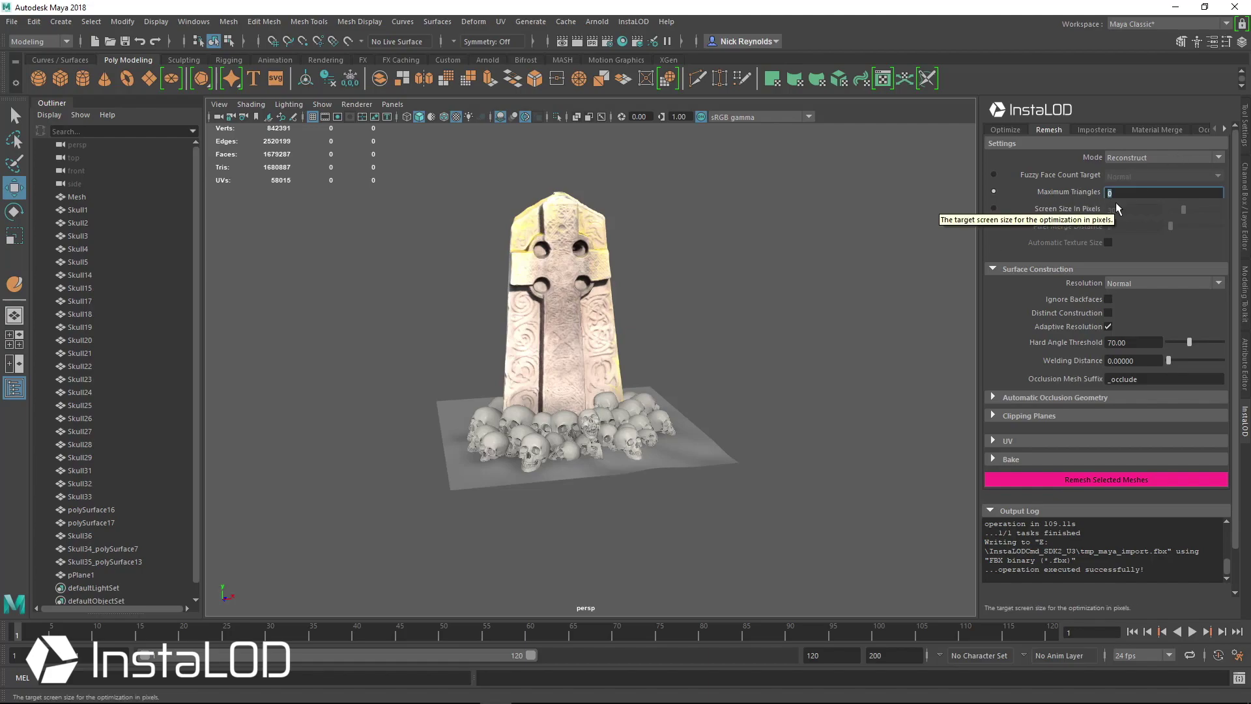
key("Return")
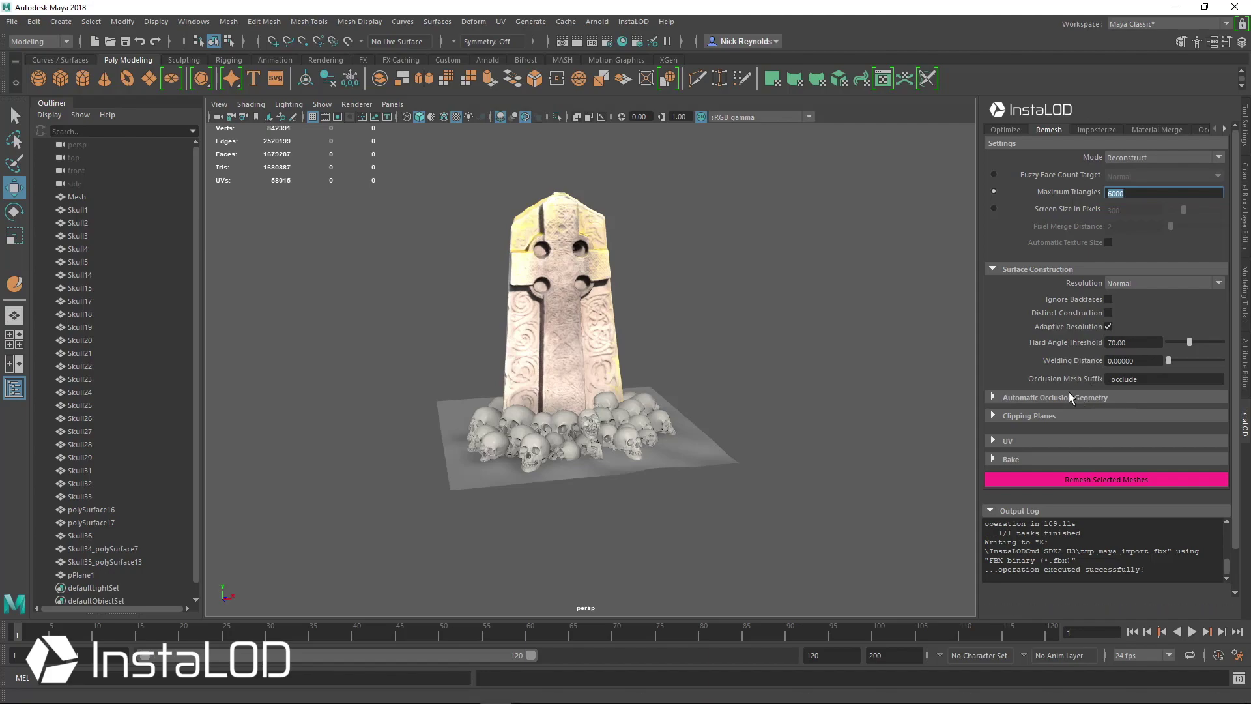
- Expand the Clipping Planes options and select the ground plane
left_click(1032, 441)
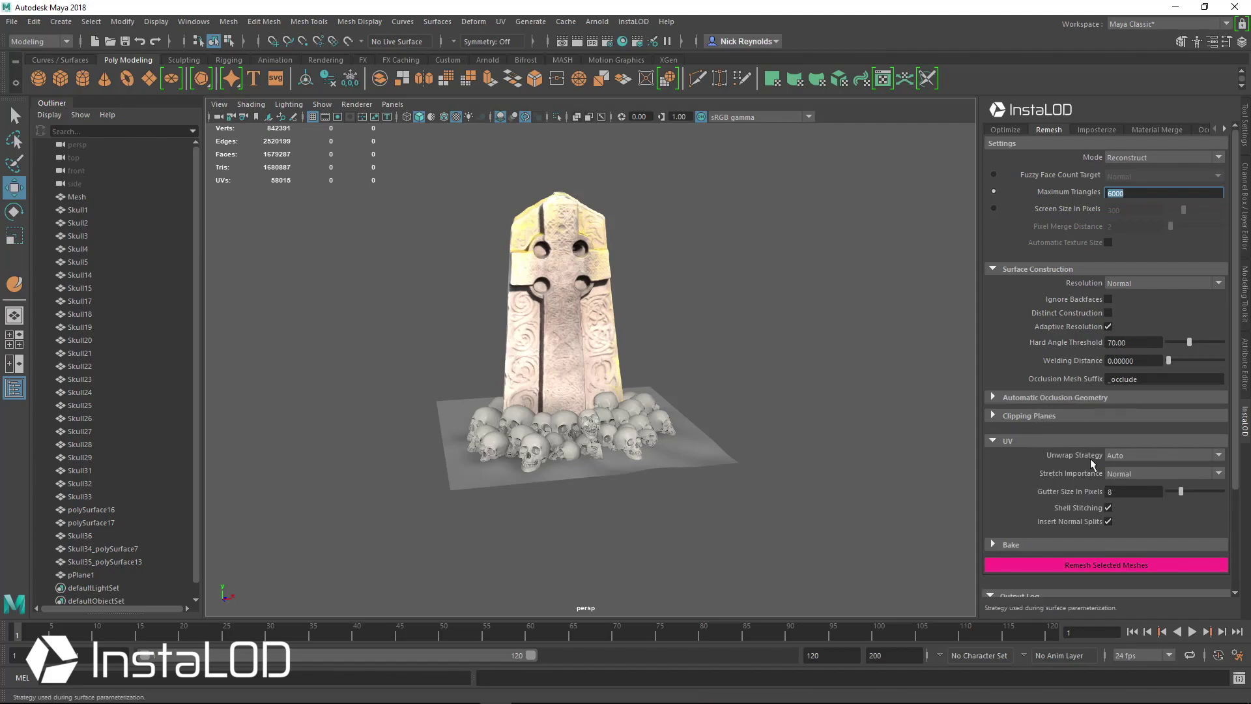
left_click(1032, 440)
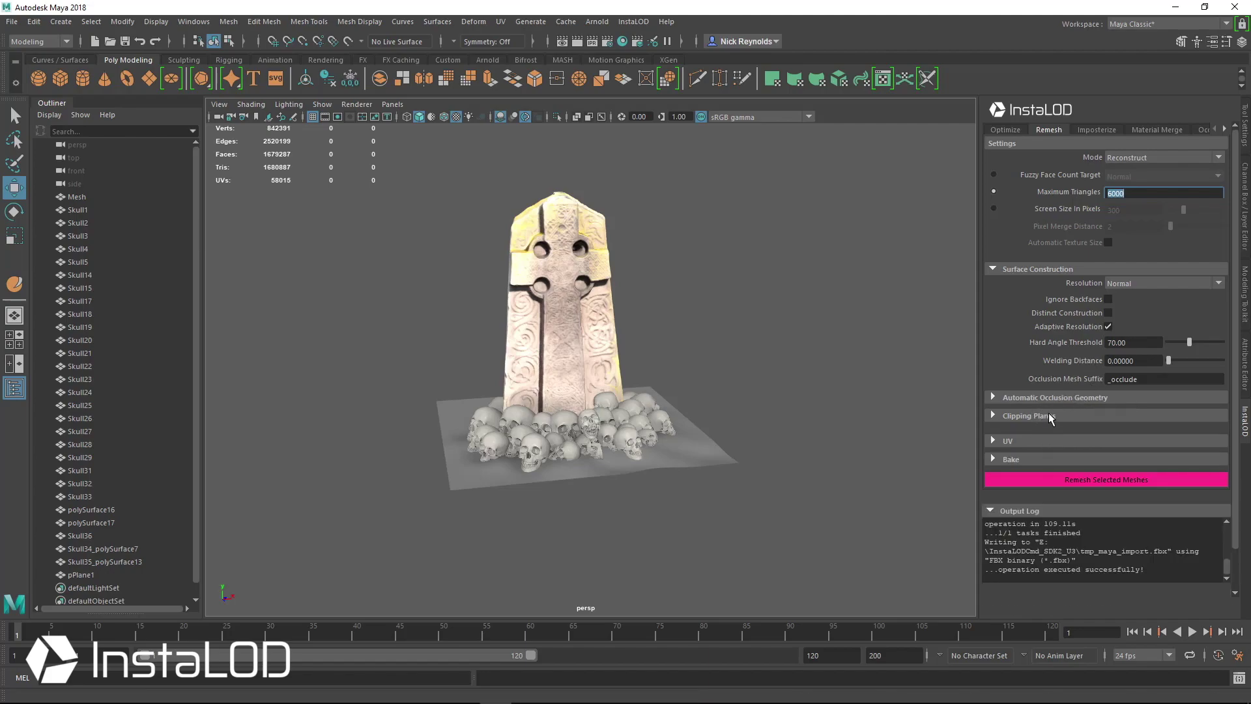
left_click(1055, 416)
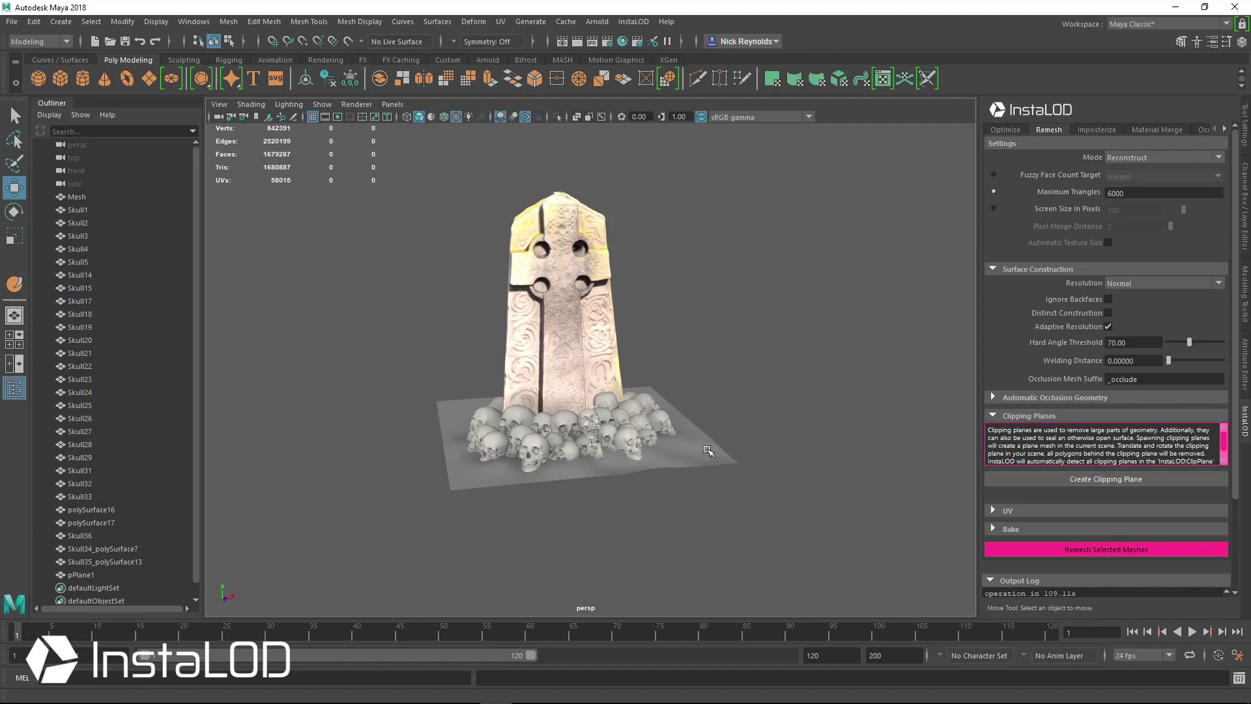
left_click(708, 451)
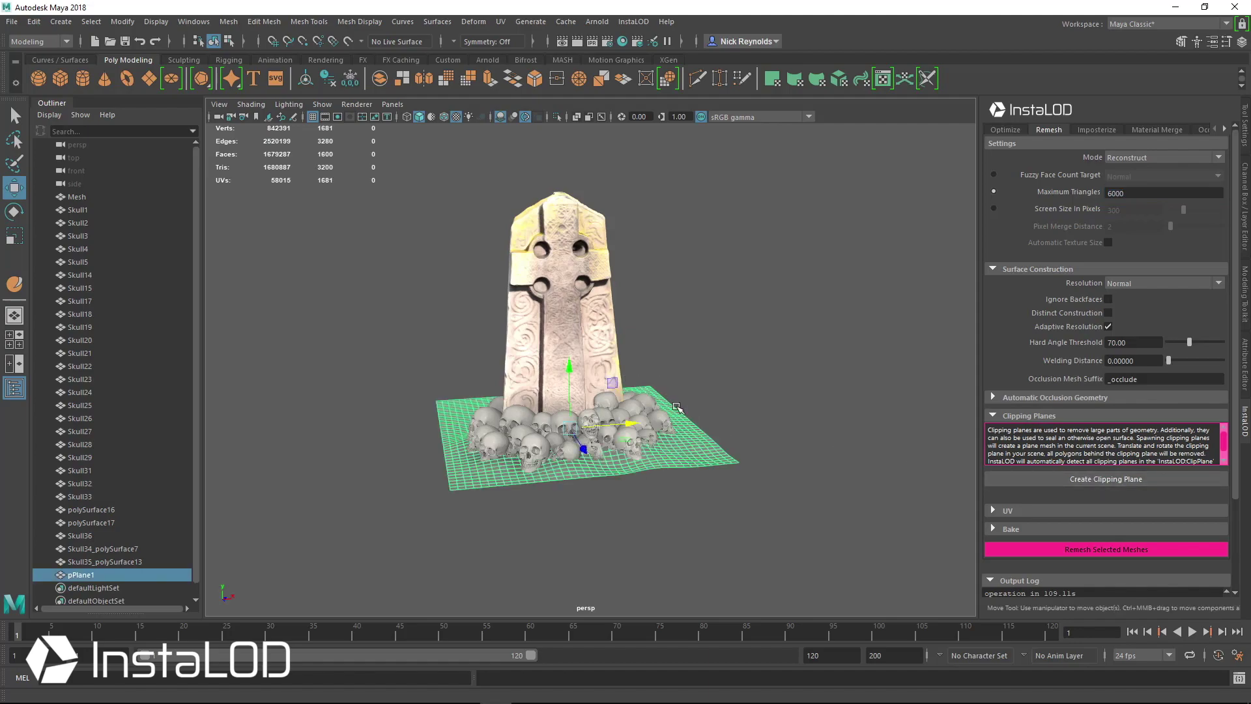
- Create an InstaLOD clipping plane from pPlane1 and orbit to check it sits under the stone
left_click(1104, 480)
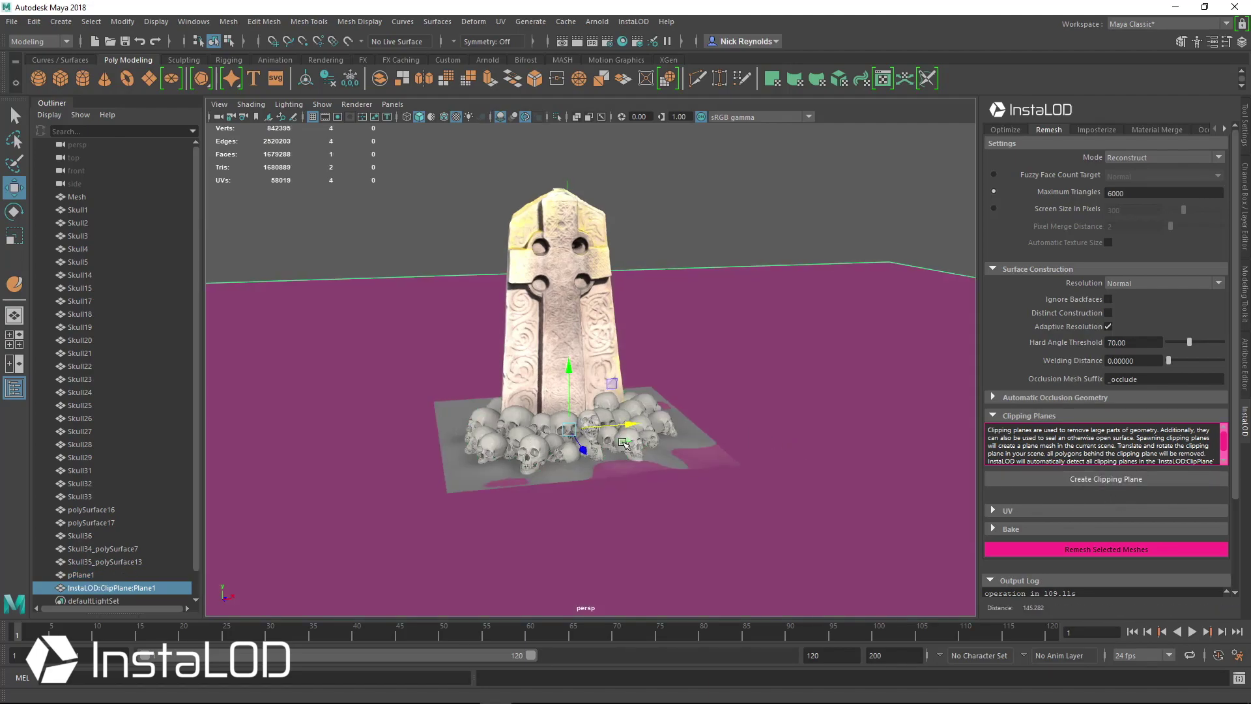
scroll(592, 387, "up", 5)
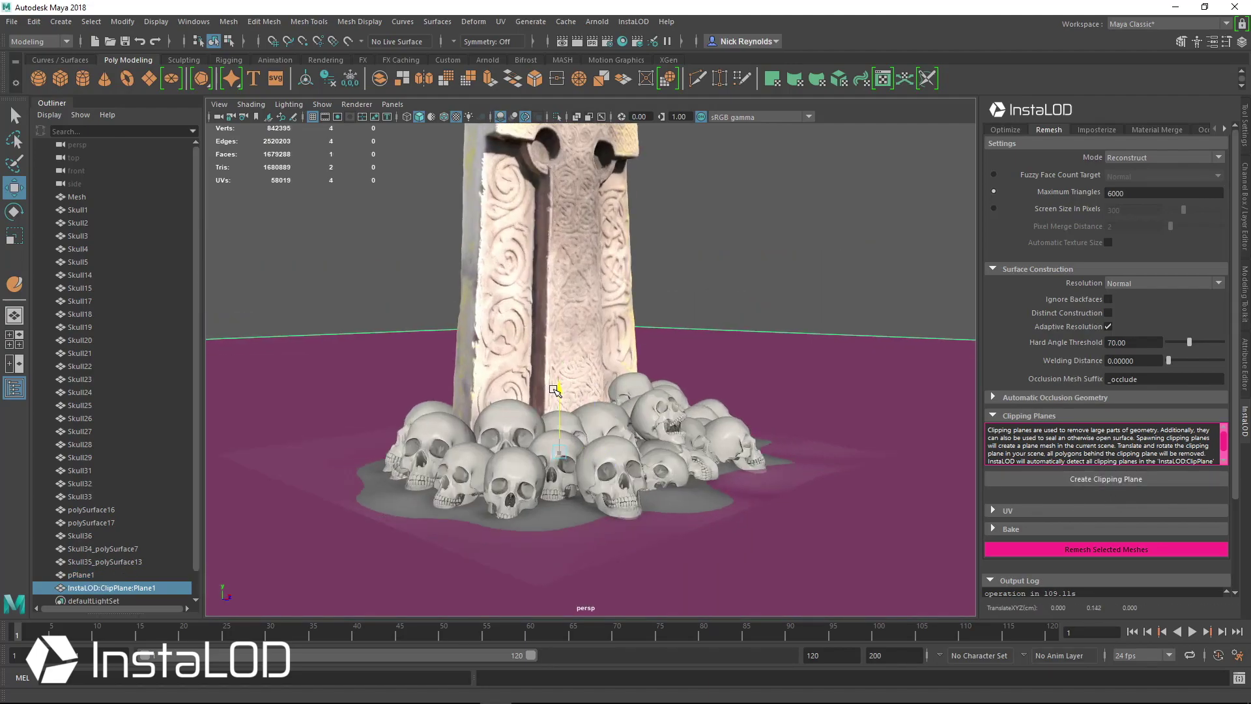
left_click_drag(554, 391, 506, 379, "alt")
left_click_drag(493, 429, 749, 420, "alt")
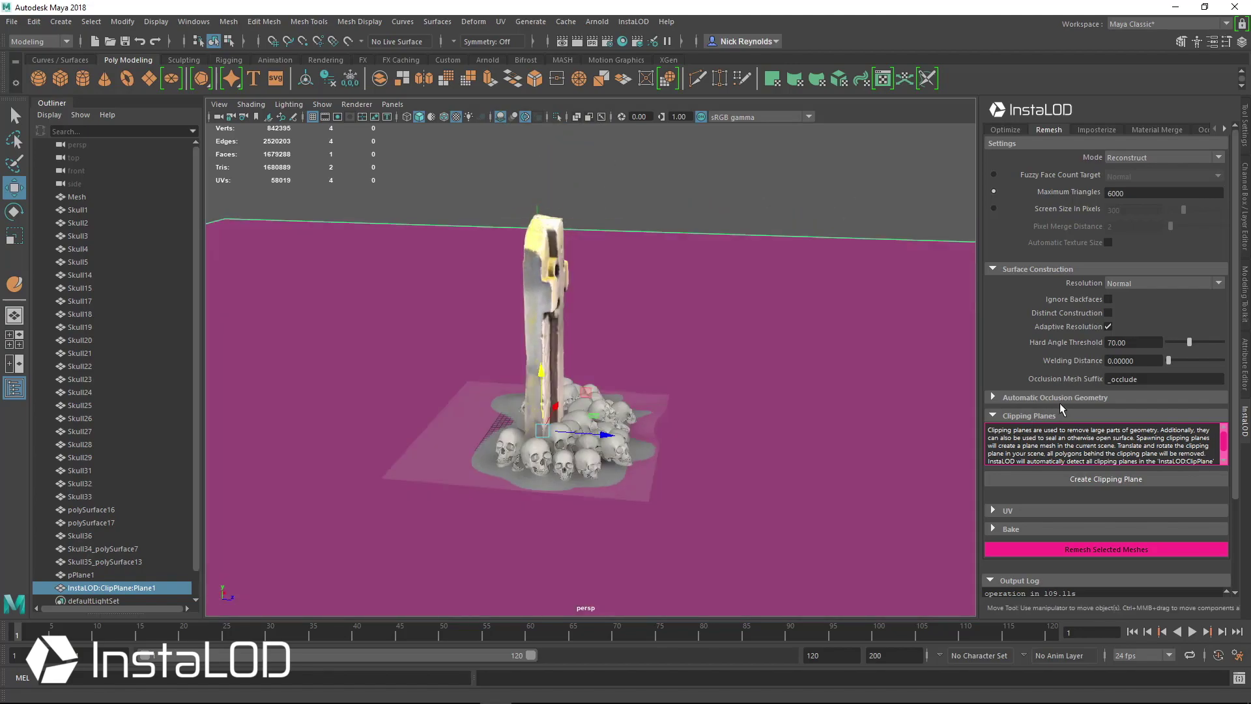
- Open InstaLOD's Bake Output page and expand Output Folder And Filenames
left_click(1033, 417)
left_click(1030, 459)
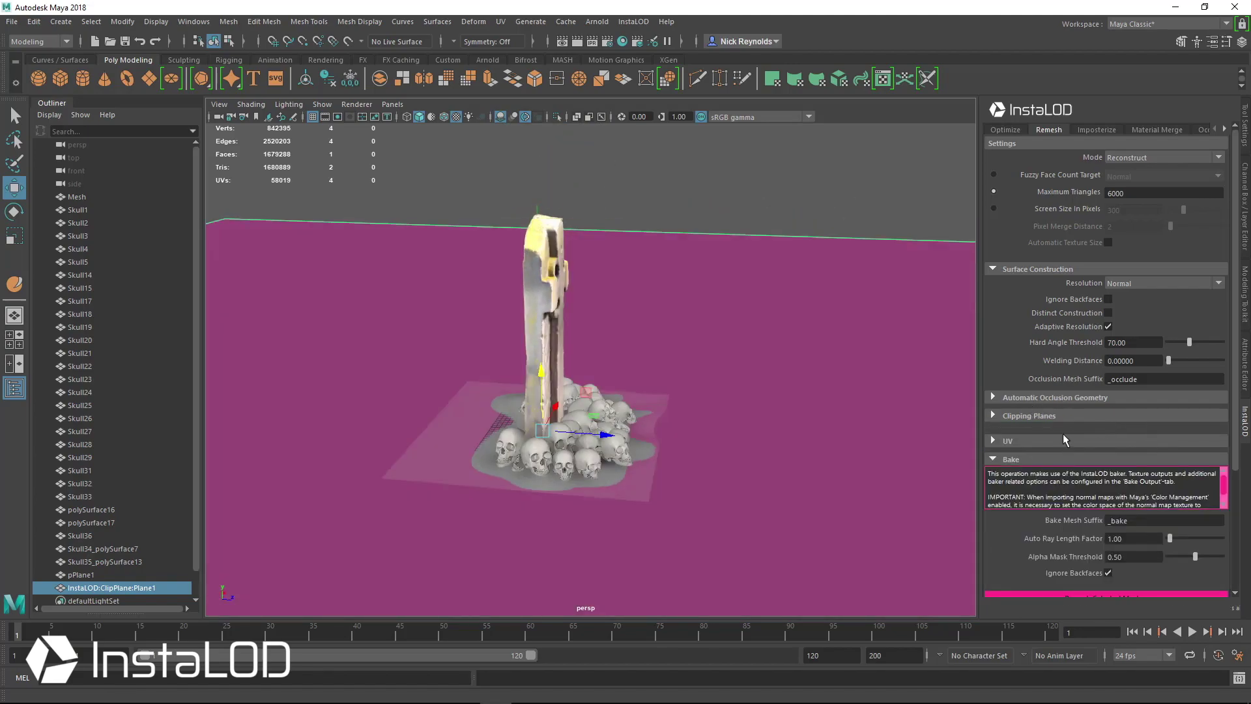
left_click(1058, 456)
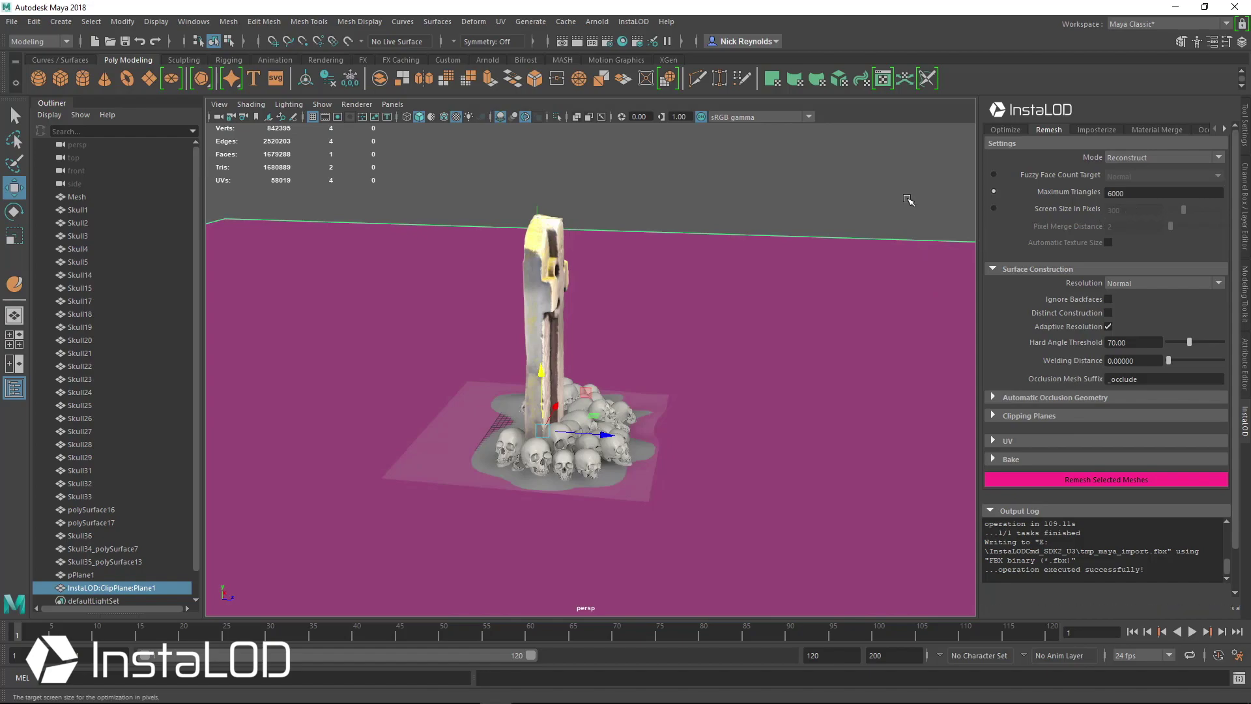
left_click(1225, 128)
left_click(1130, 133)
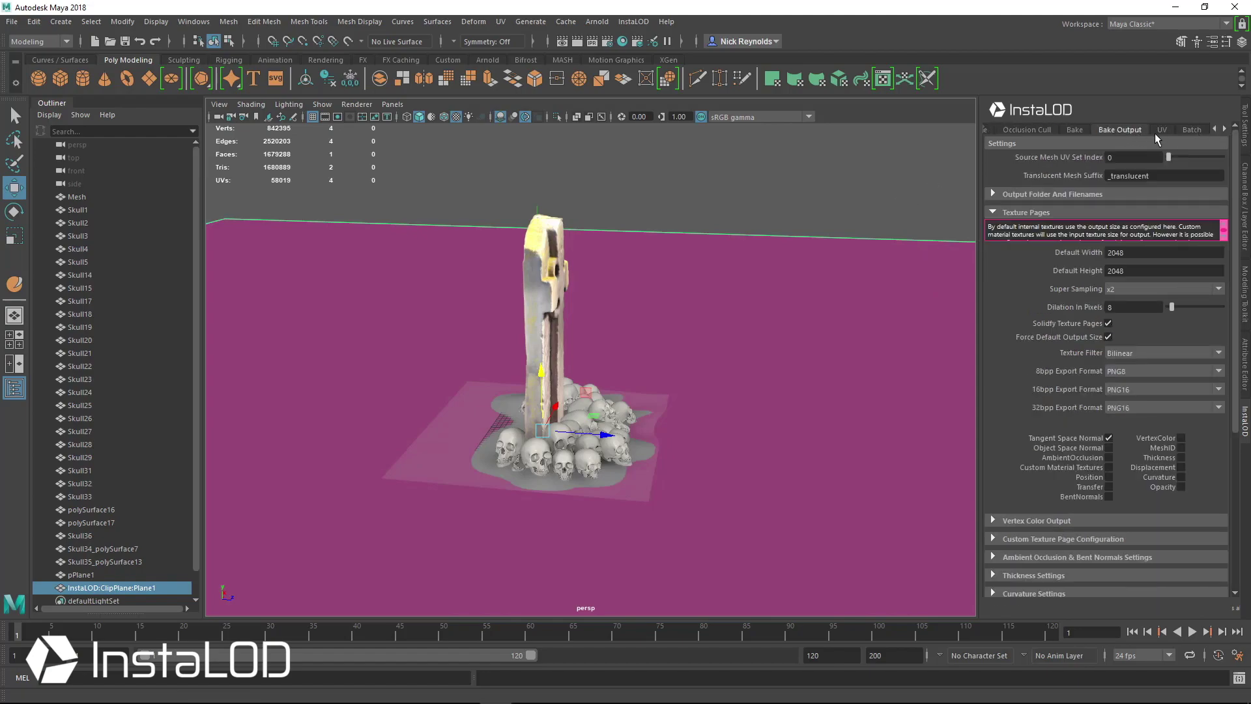
left_click(1057, 194)
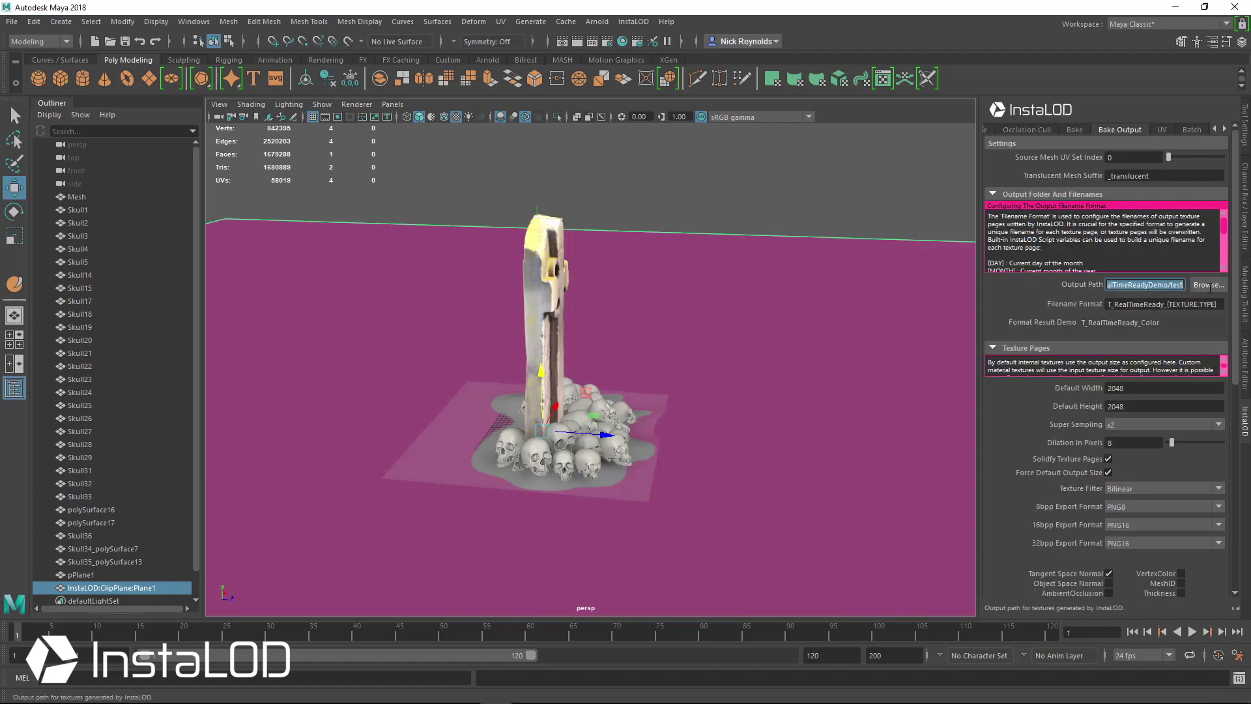
- Set the bake output folder to RealTimeReadyDemo and review the T_RealTimeReady_{TEXTURE.TYPE} filename format
double_click(1174, 285)
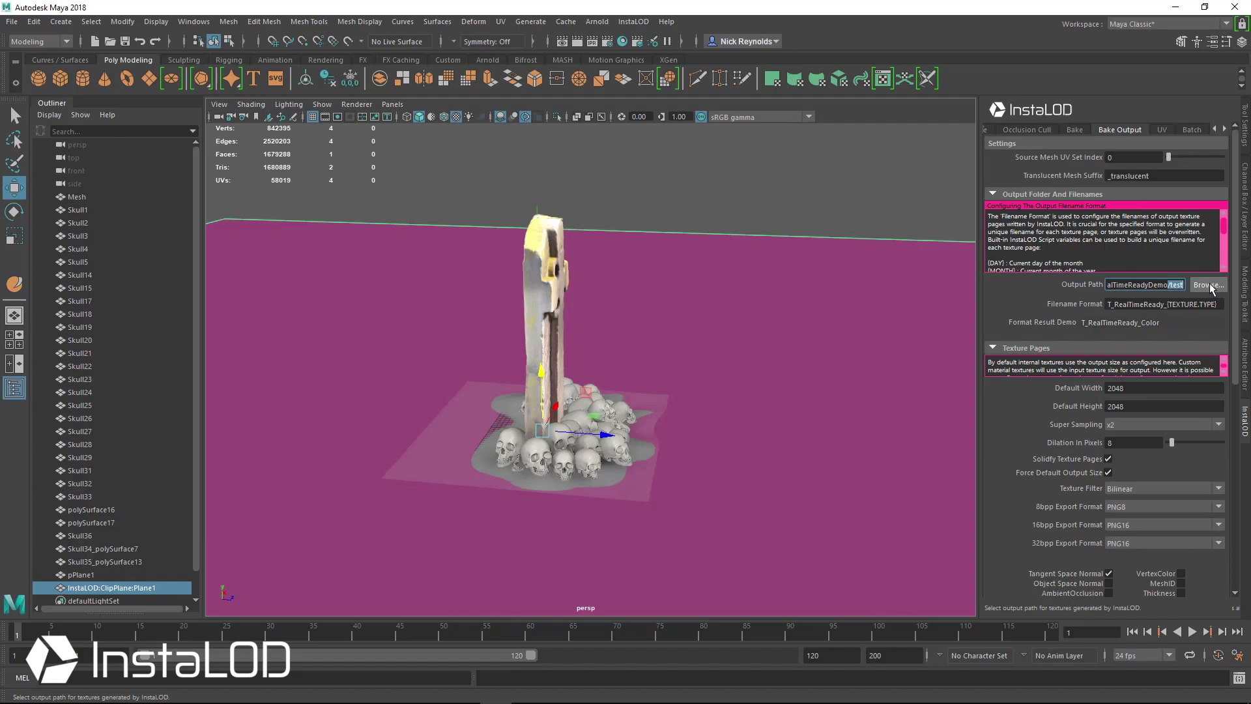
left_click(1209, 285)
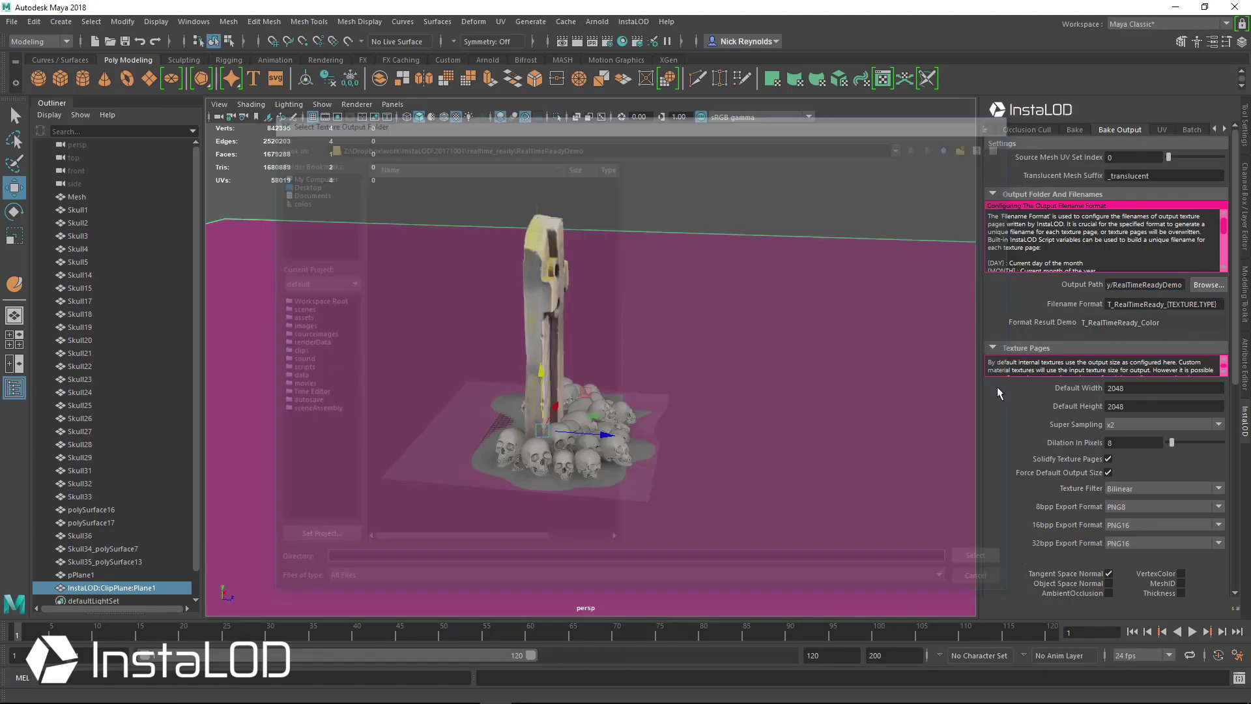
mouse_move(1144, 304)
left_mouse_down()
mouse_move(1108, 304)
mouse_move(1165, 305)
left_mouse_up()
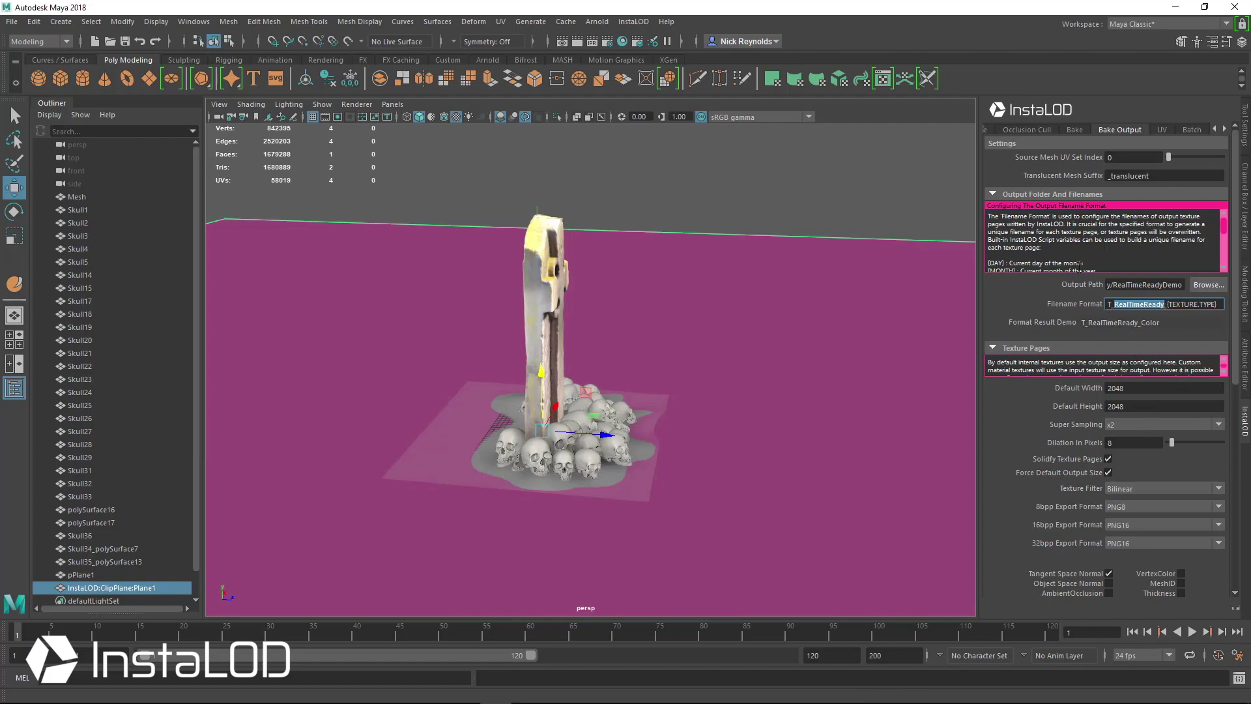
scroll(1076, 245, "down", 2)
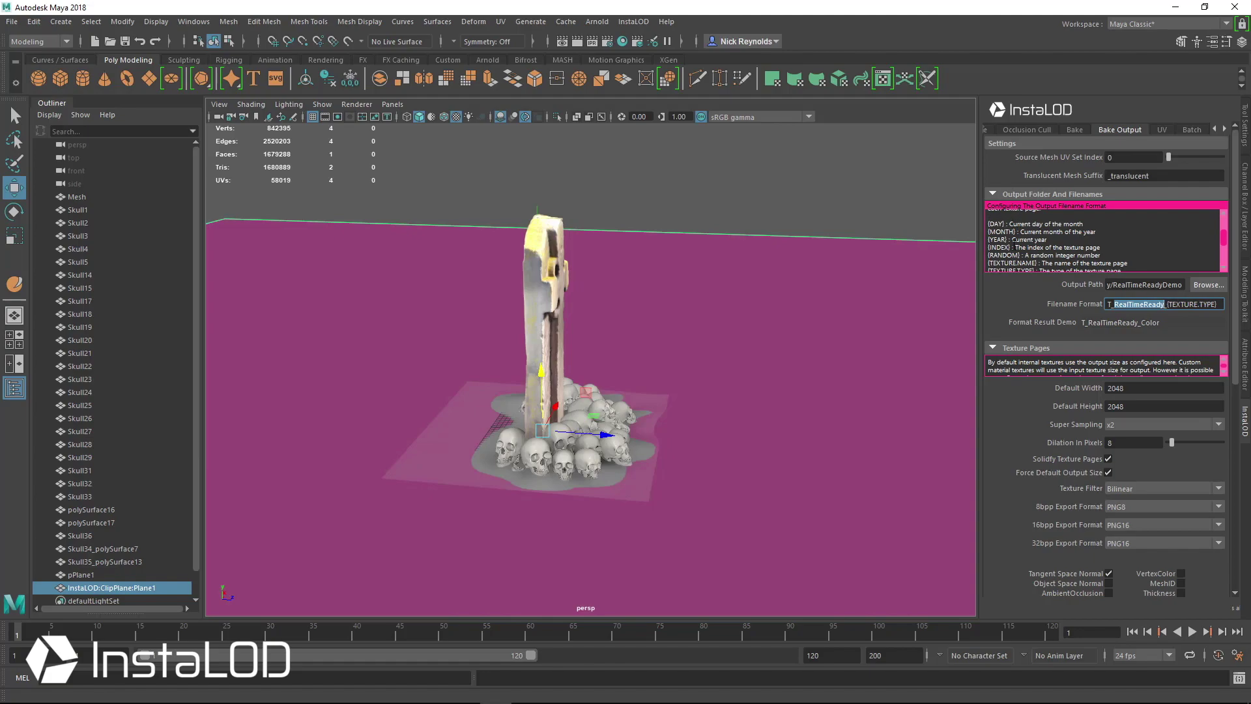
left_click(994, 238)
left_click_drag(993, 264, 1027, 263)
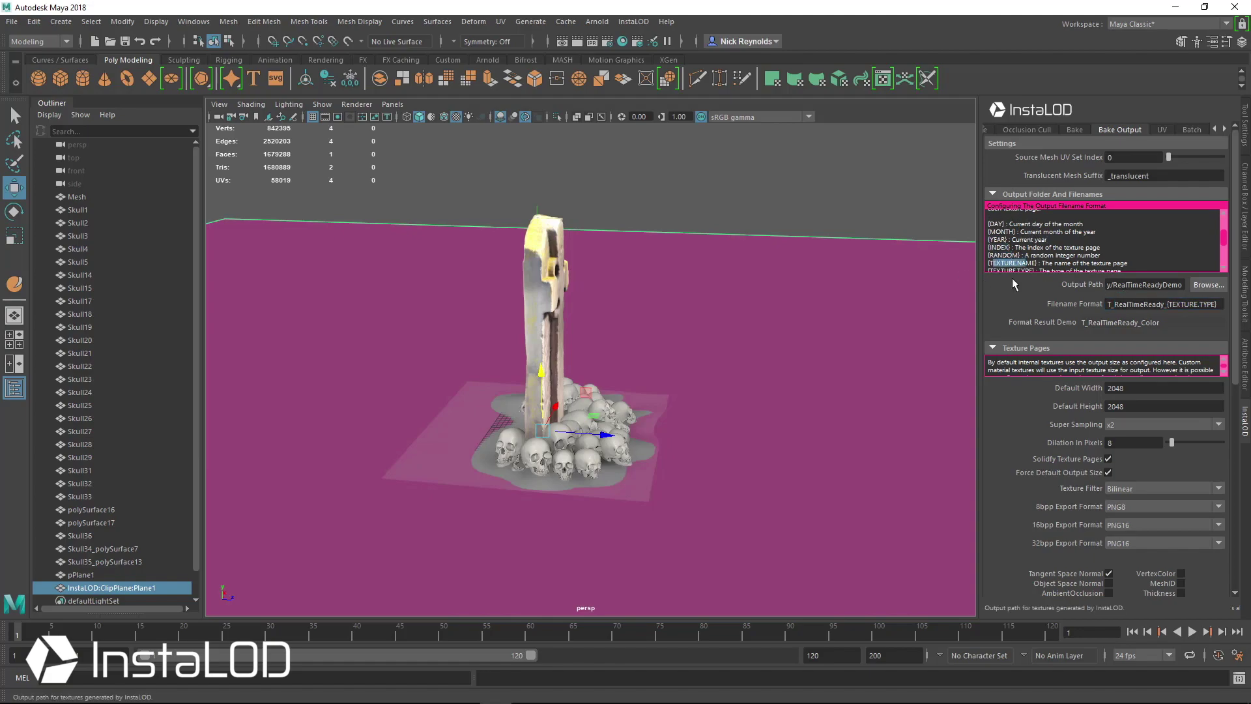
scroll(1089, 302, "down", 2)
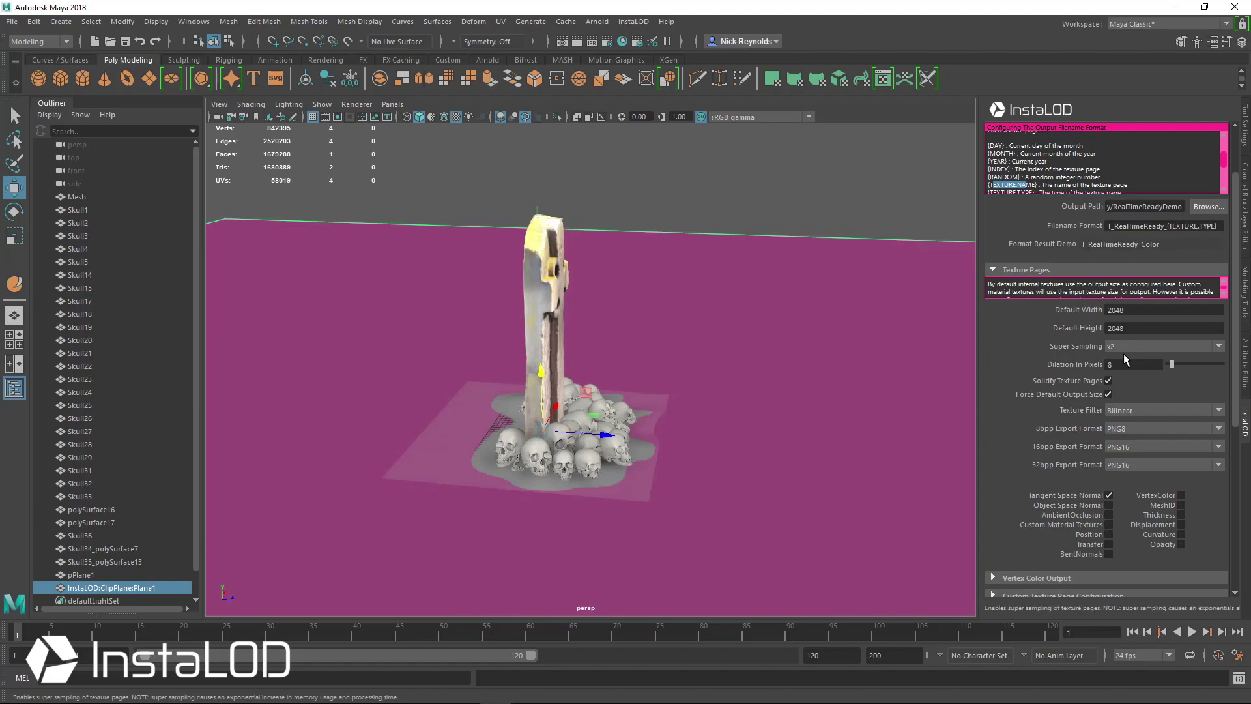
- Enable object-space normal, ambient occlusion and custom material texture pages in the bake
scroll(1134, 469, "down", 2)
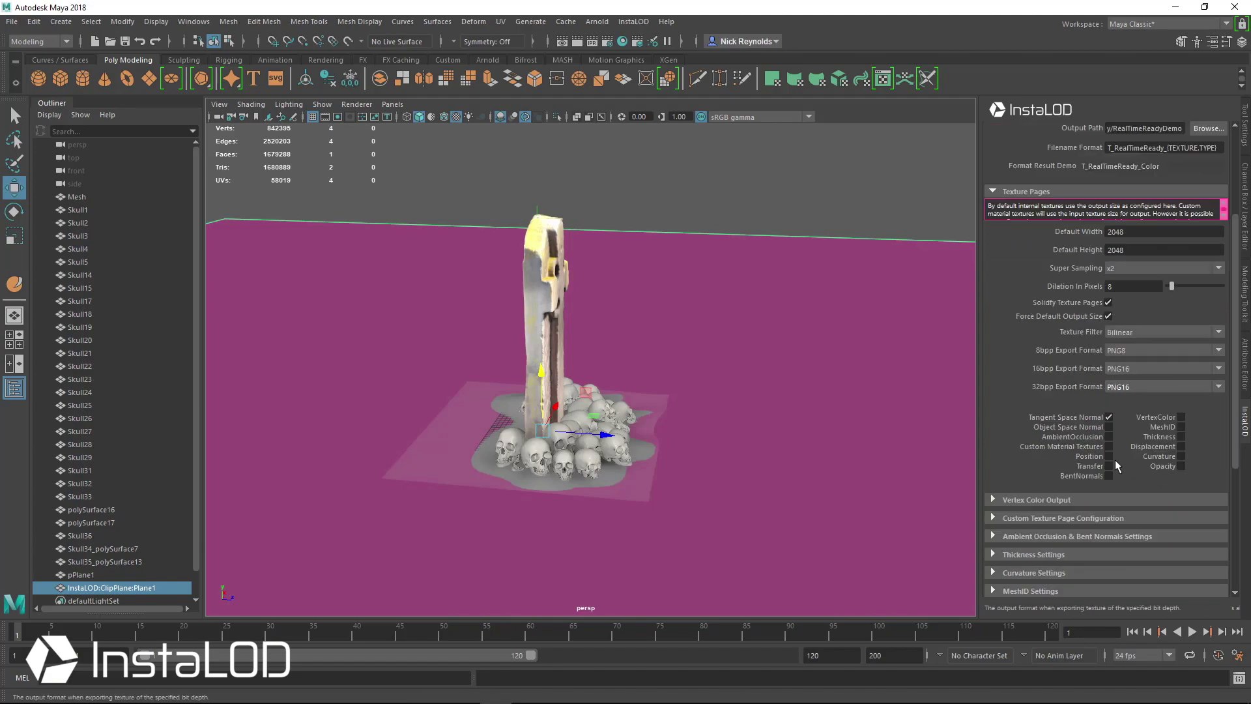
left_click(1109, 427)
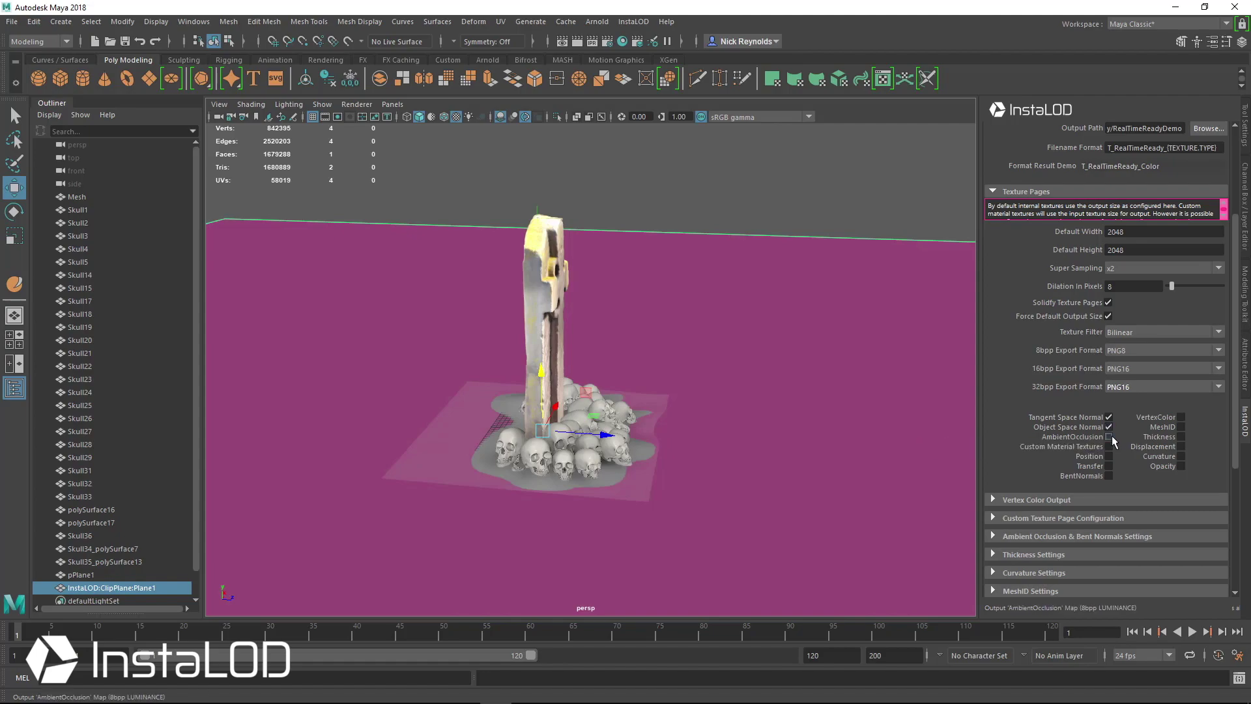
left_click(1107, 438)
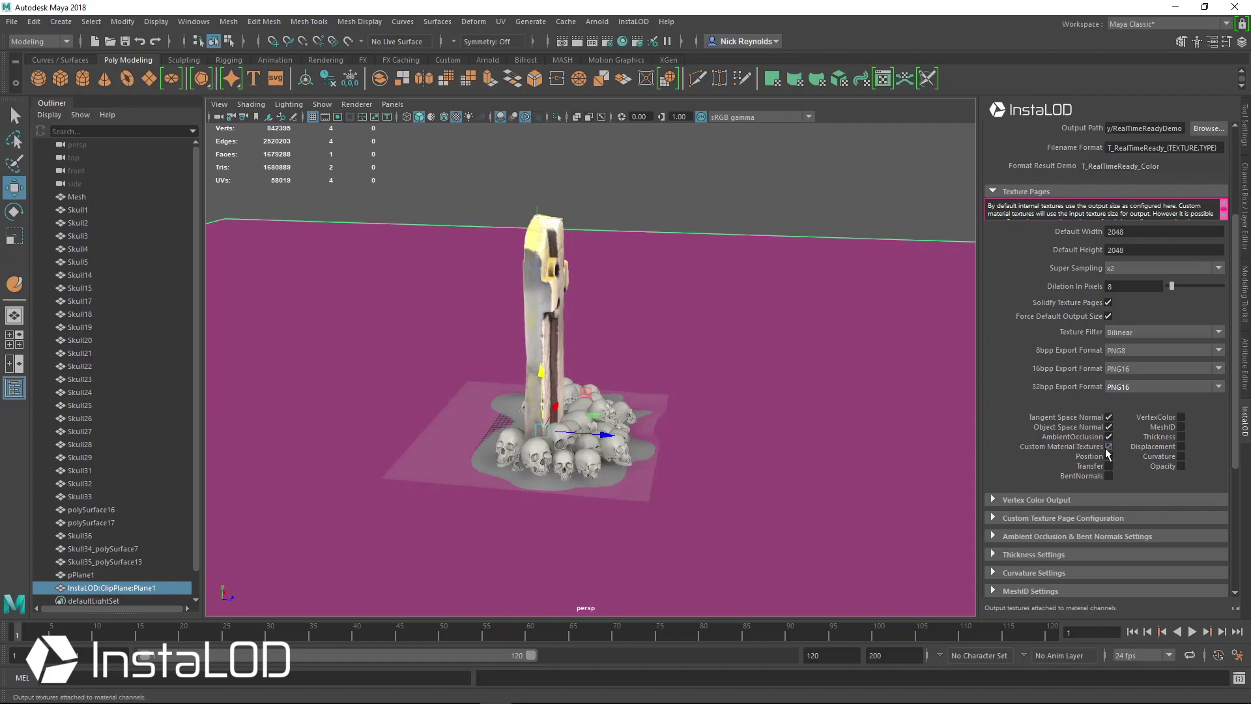
left_click(1108, 447)
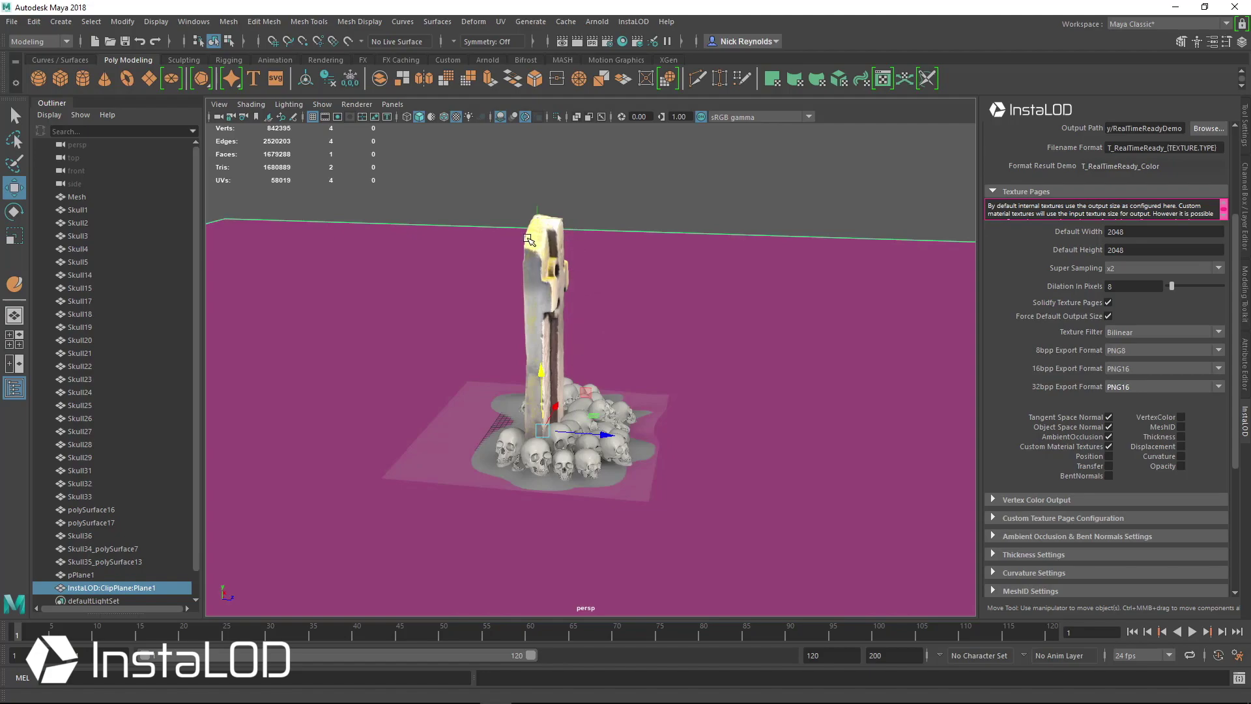
left_click(594, 434)
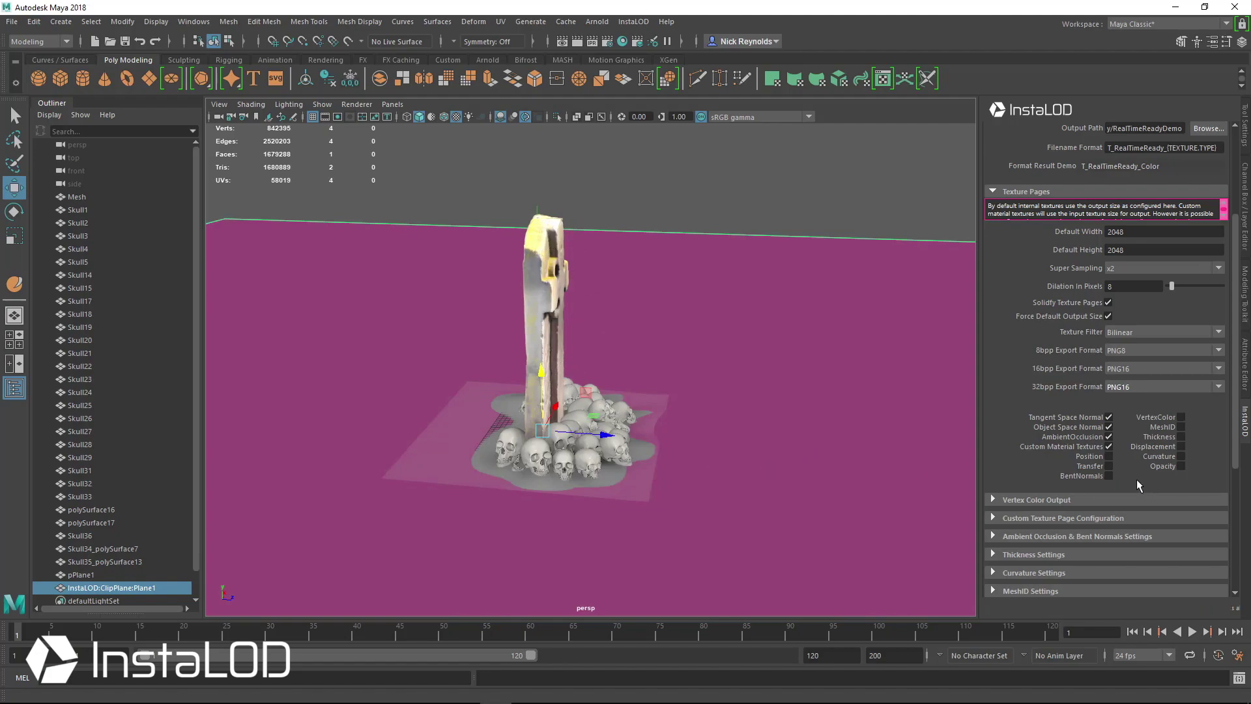
left_click_drag(601, 341, 625, 372, "alt")
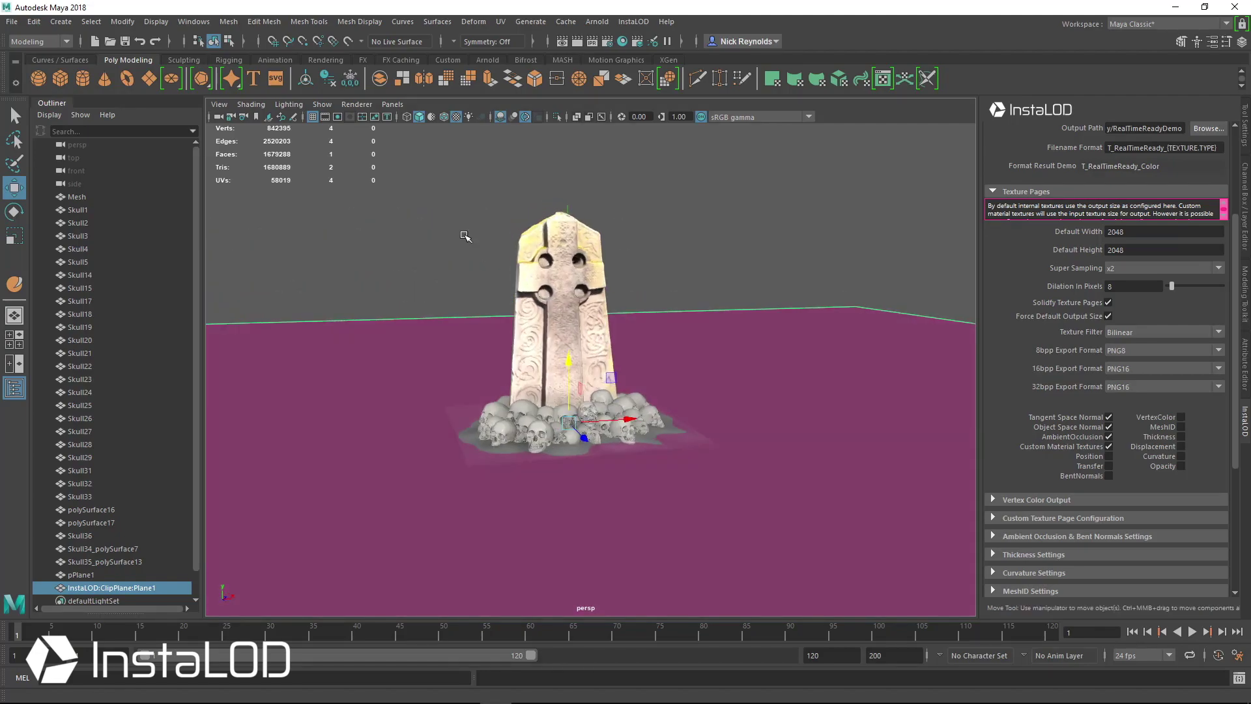
scroll(626, 371, "up", 5)
scroll(635, 387, "down", 3)
scroll(645, 401, "up", 2)
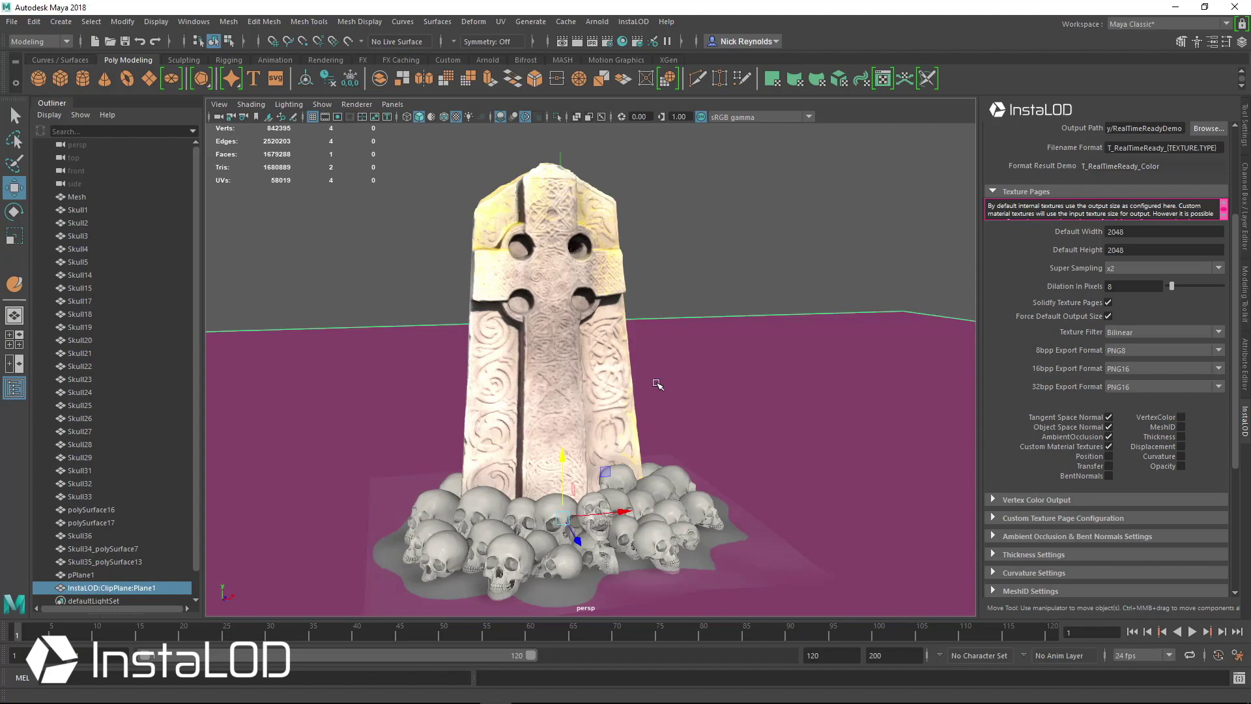
- Add Position, Thickness, Curvature and MeshID maps to the bake
left_click(1109, 456)
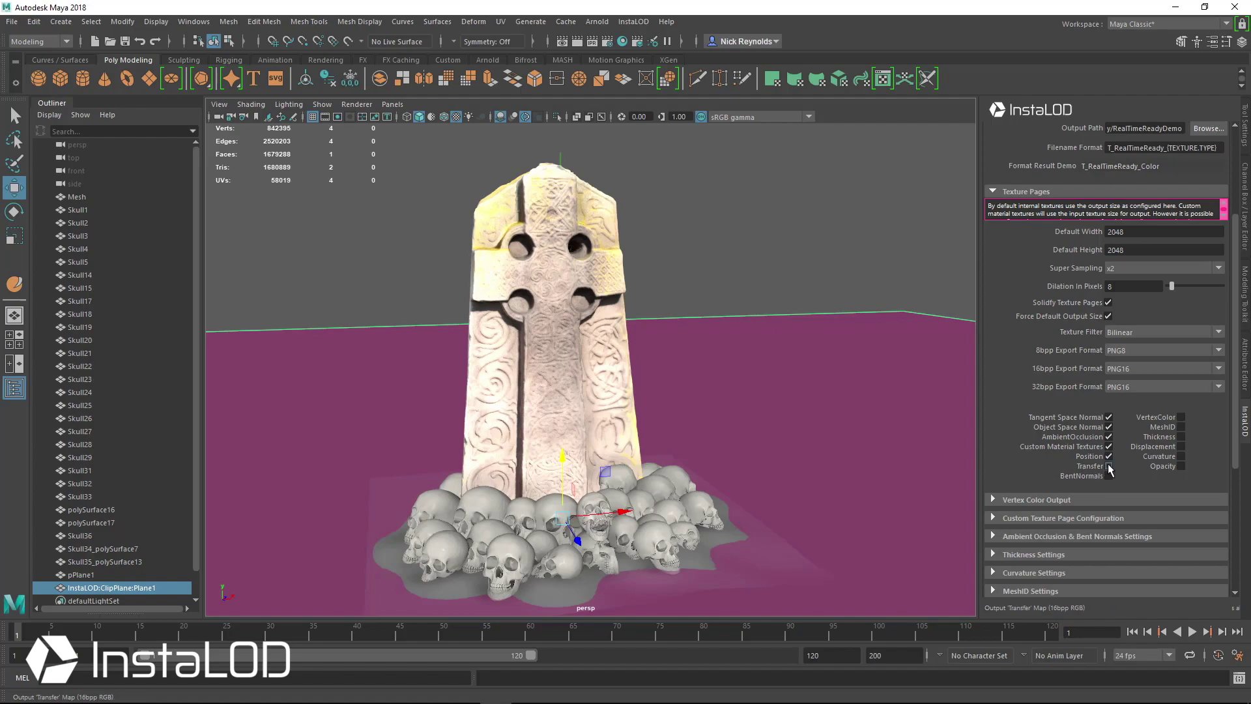
left_click(1181, 456)
left_click(1181, 436)
left_click(1181, 427)
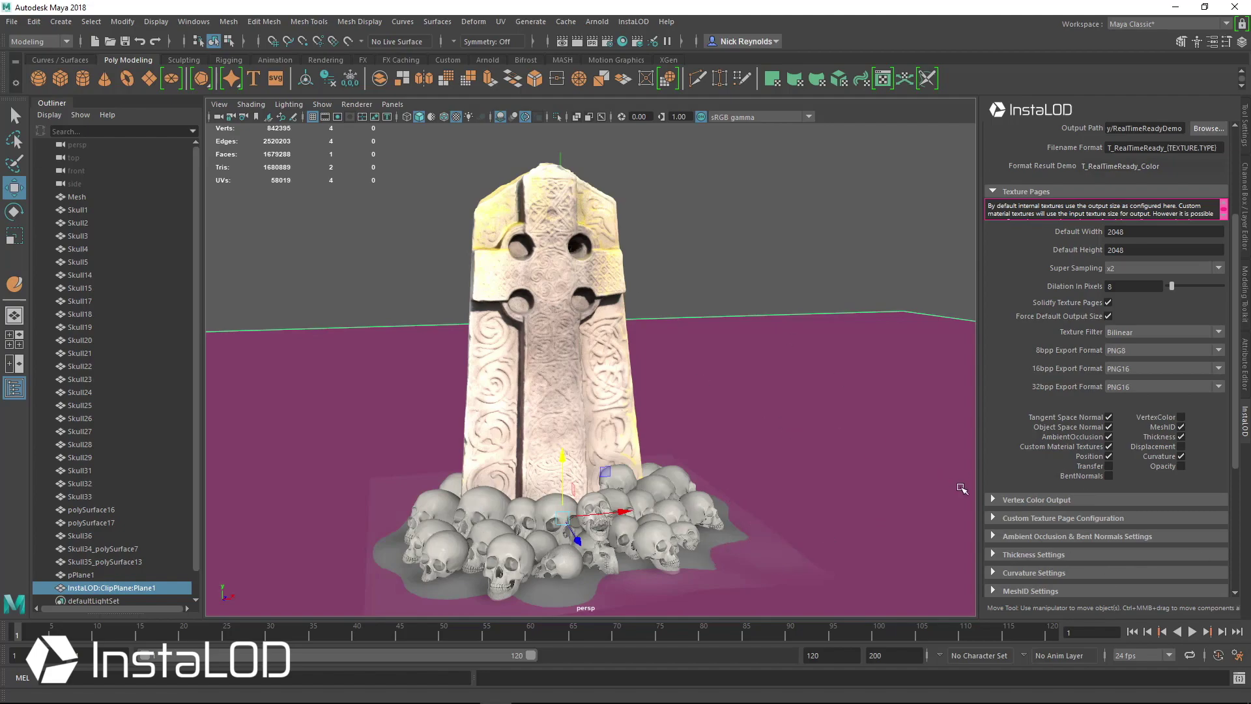
scroll(1088, 473, "down", 3)
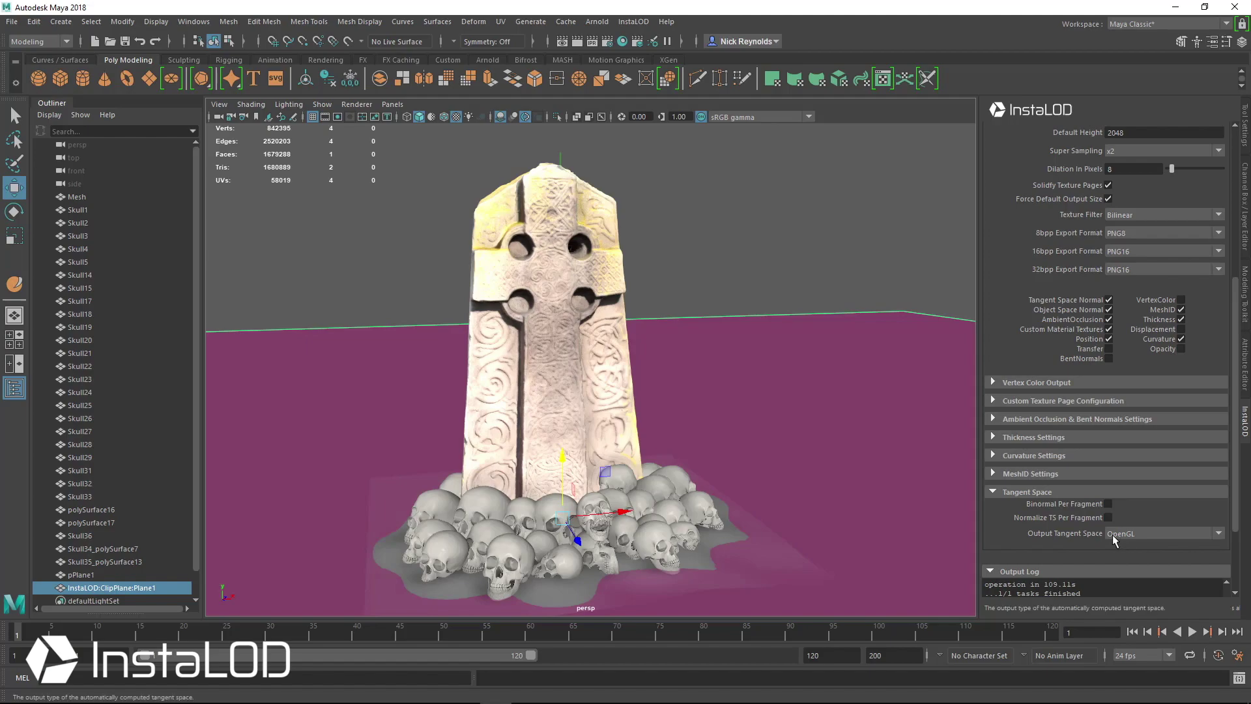
- Keep OpenGL as the InstaLOD output tangent space
mouse_move(1030, 522)
mouse_move(1141, 534)
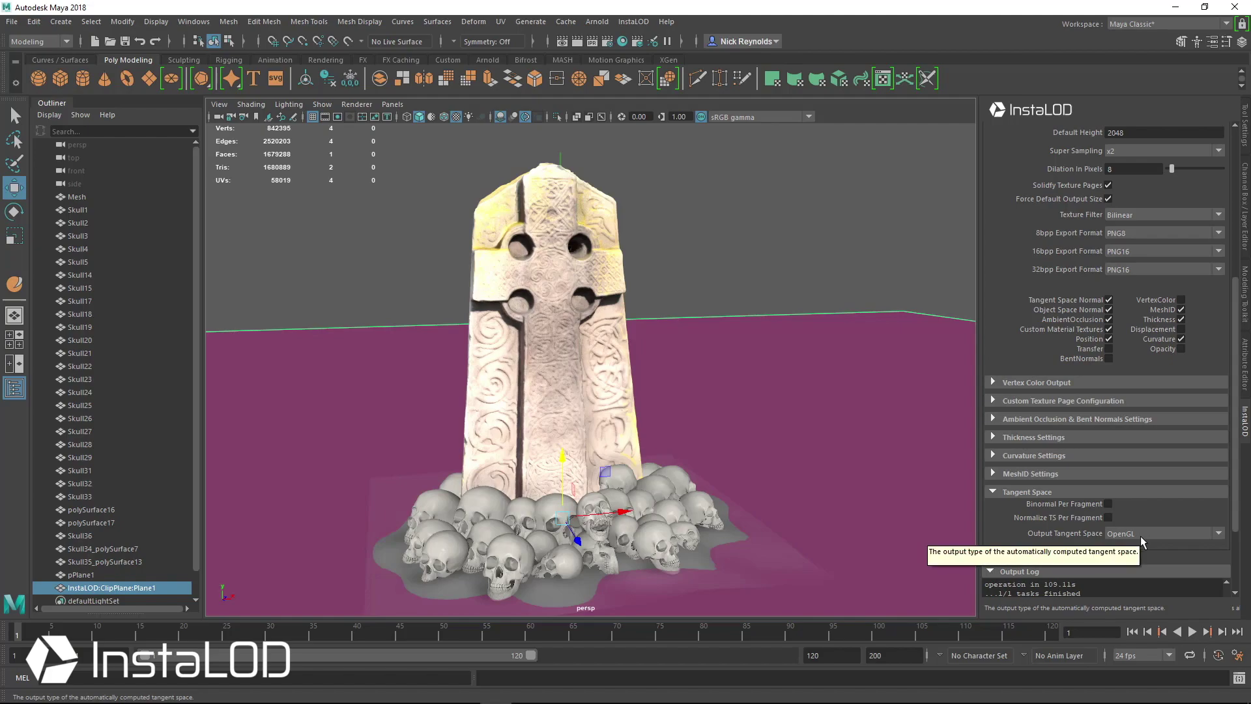
left_click(1140, 536)
left_click(1140, 536)
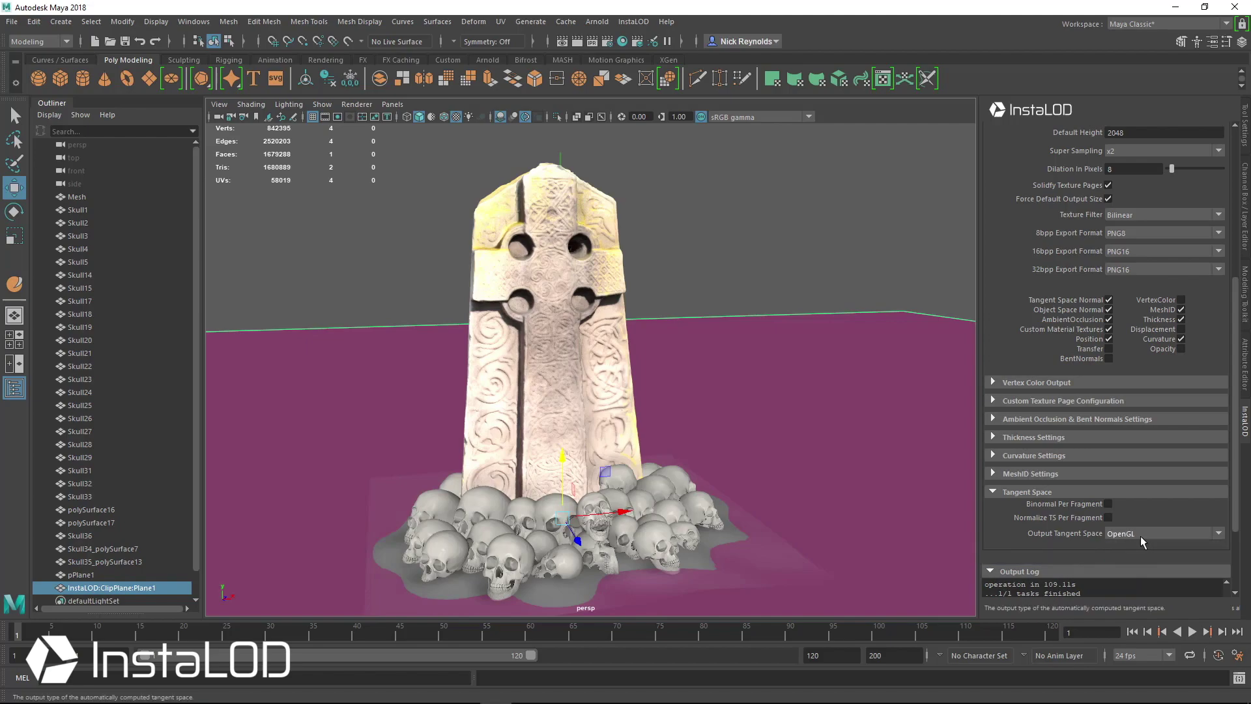
- Scroll the InstaLOD page tabs back toward the Remesh settings
scroll(1139, 526, "up", 8)
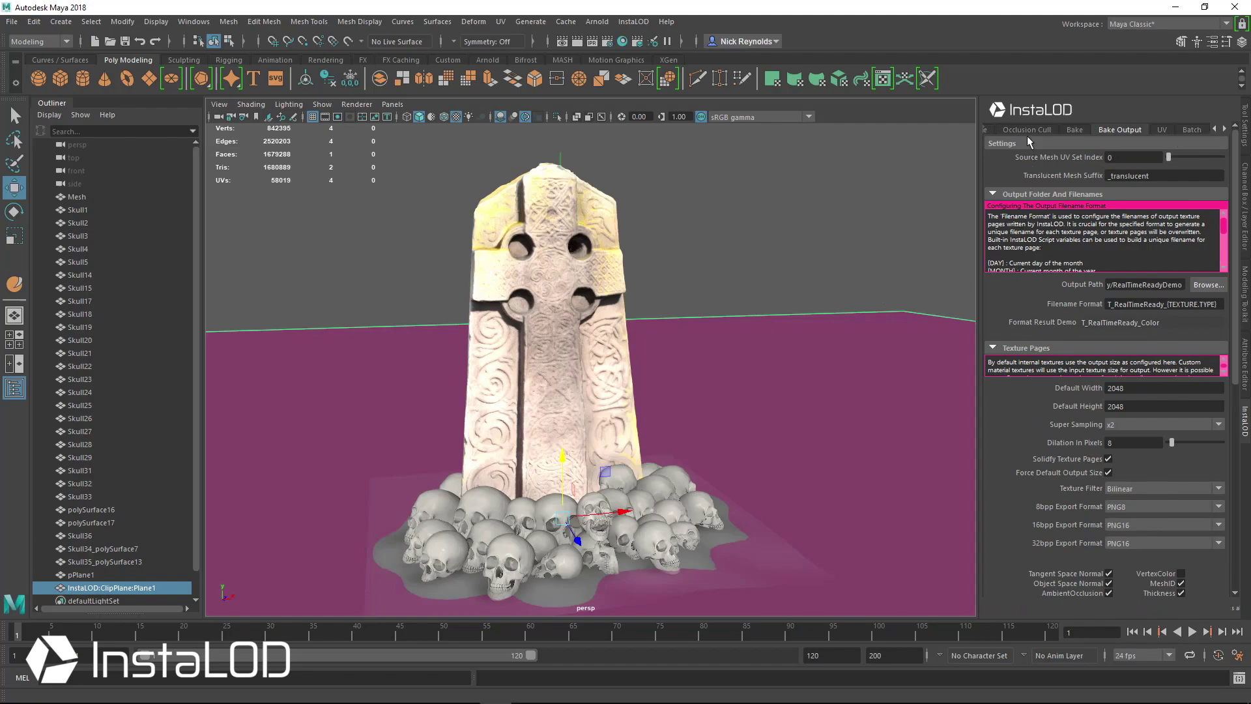
left_click(1214, 129)
left_click(1218, 130)
- On the Remesh page, select all 30 scene meshes and start Remesh Selected Meshes
left_click(1050, 131)
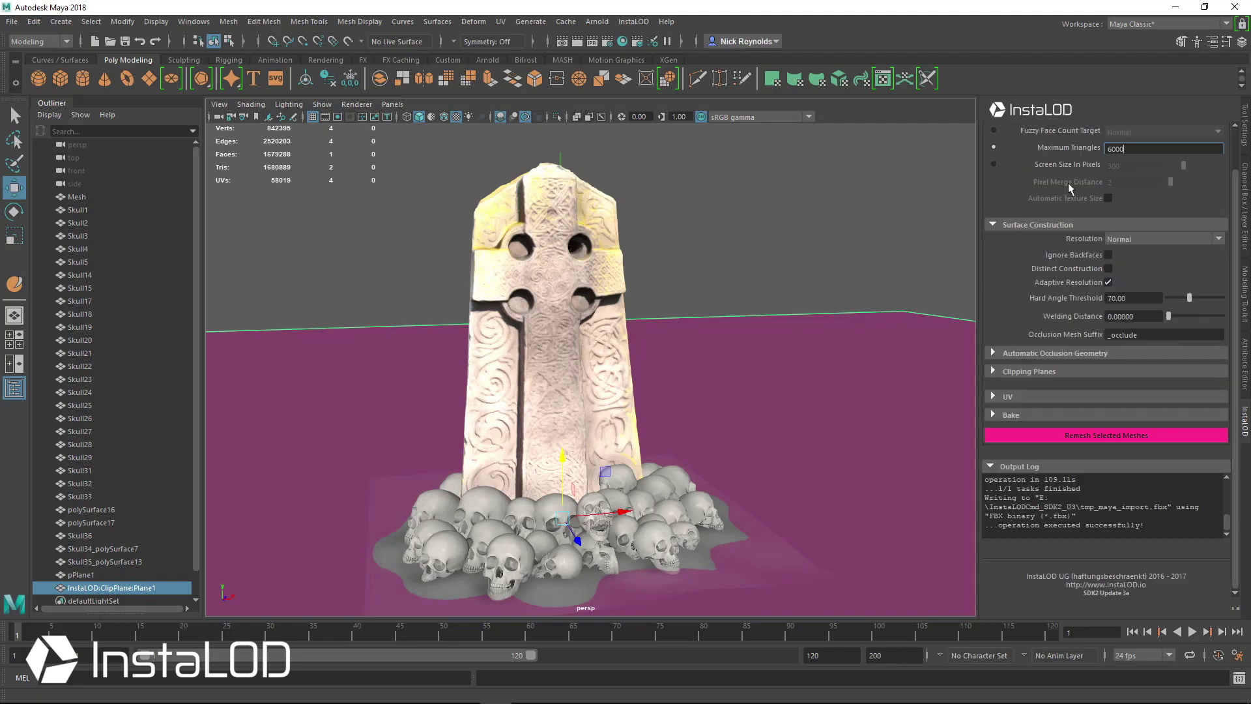
scroll(1093, 298, "up", 2)
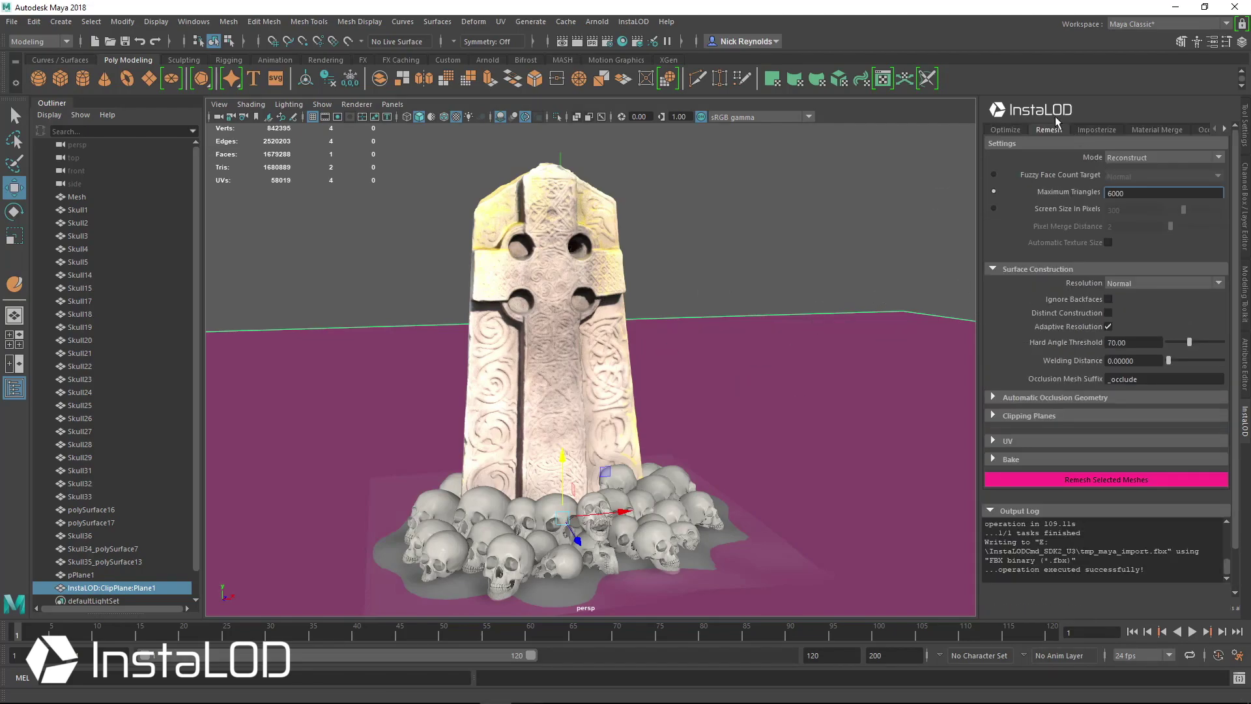
scroll(1092, 252, "down", 2)
scroll(702, 265, "down", 3)
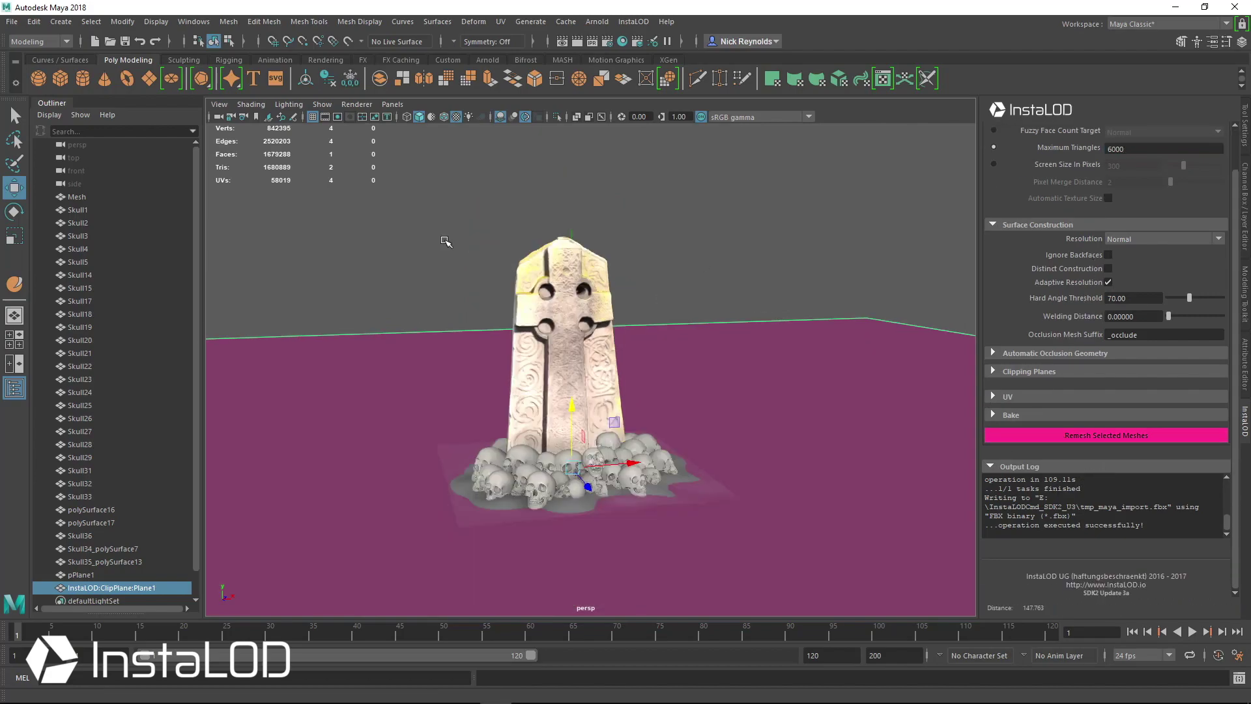
left_click_drag(365, 196, 721, 469)
key("f")
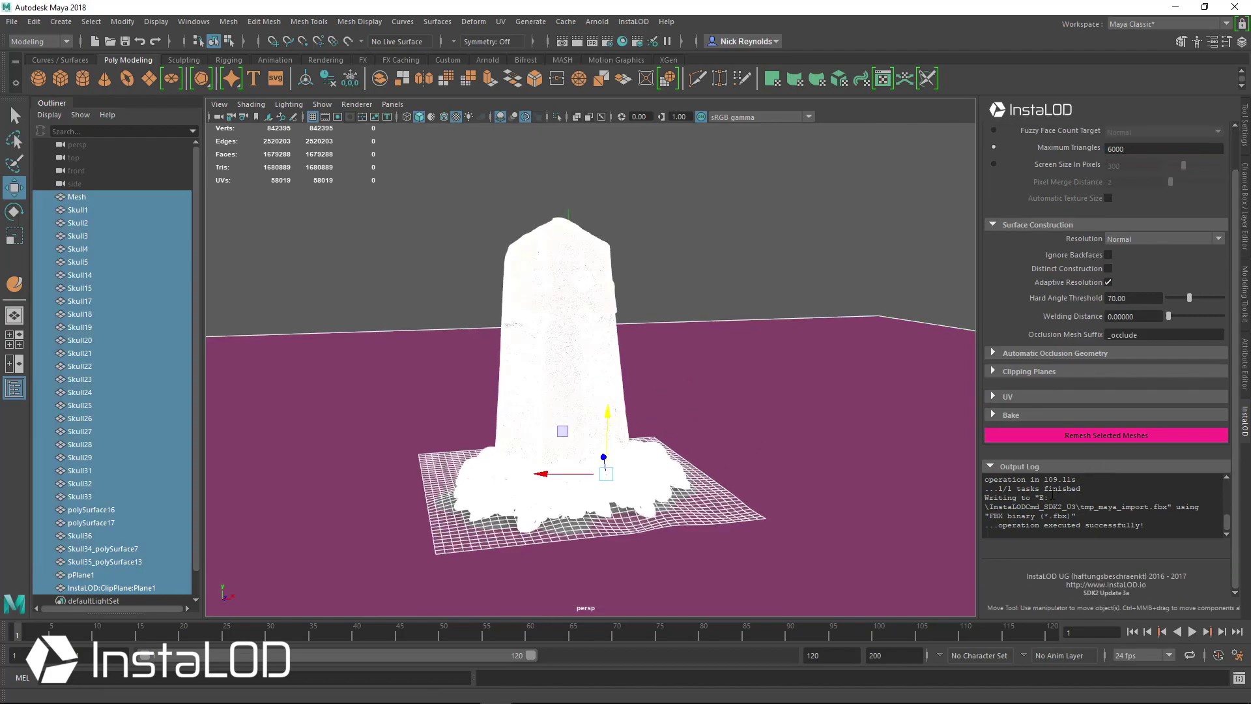
left_click(1083, 440)
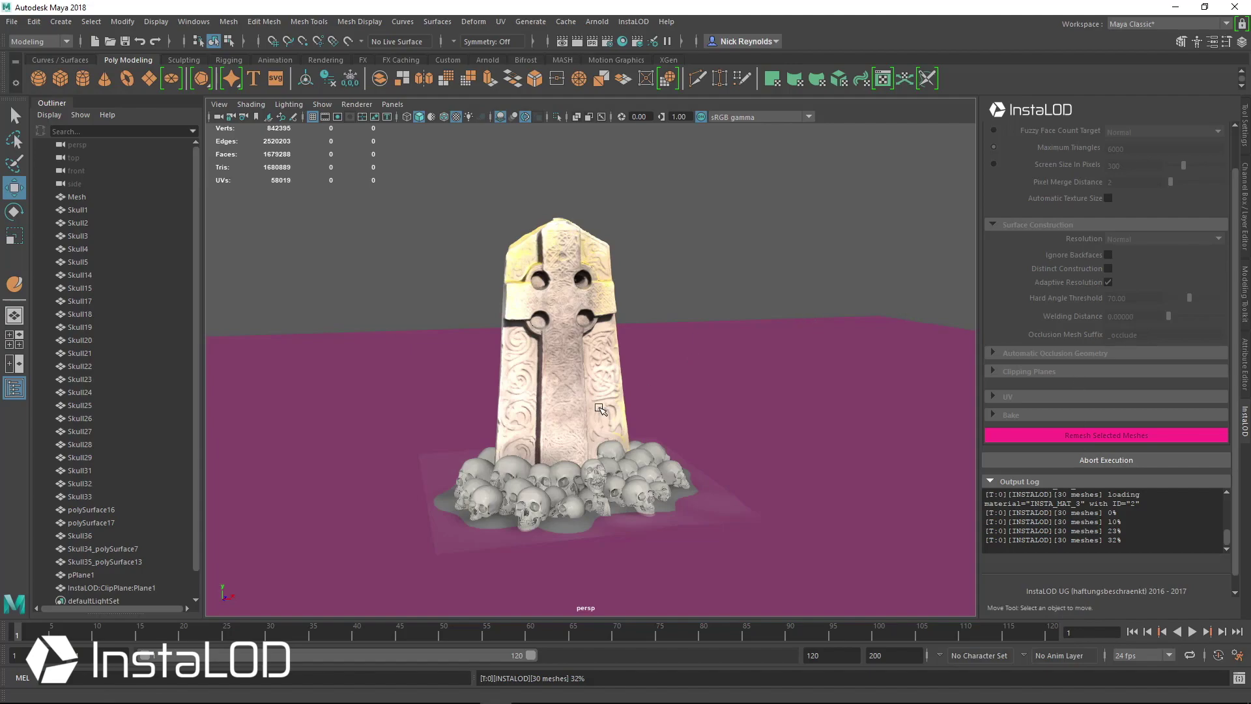
scroll(657, 448, "up", 3)
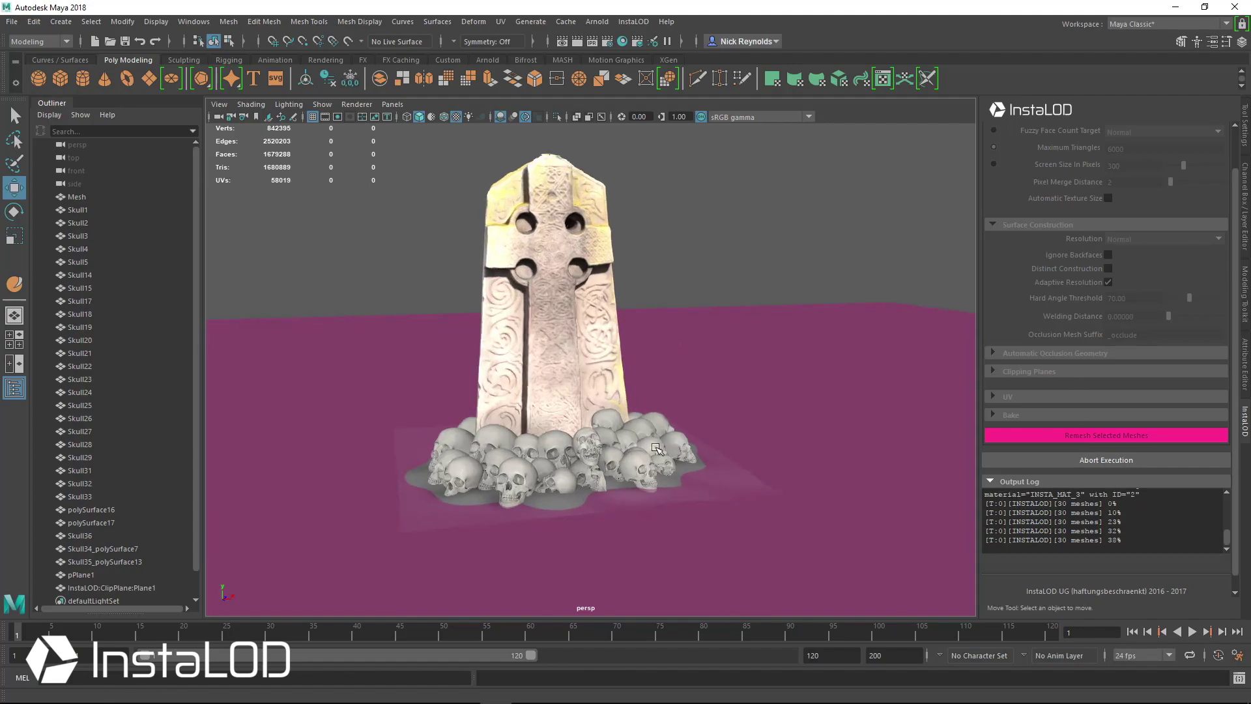
- Orbit around the tombstone and skulls while the remesh completes at 5999 triangles
left_click_drag(657, 449, 563, 462, "alt")
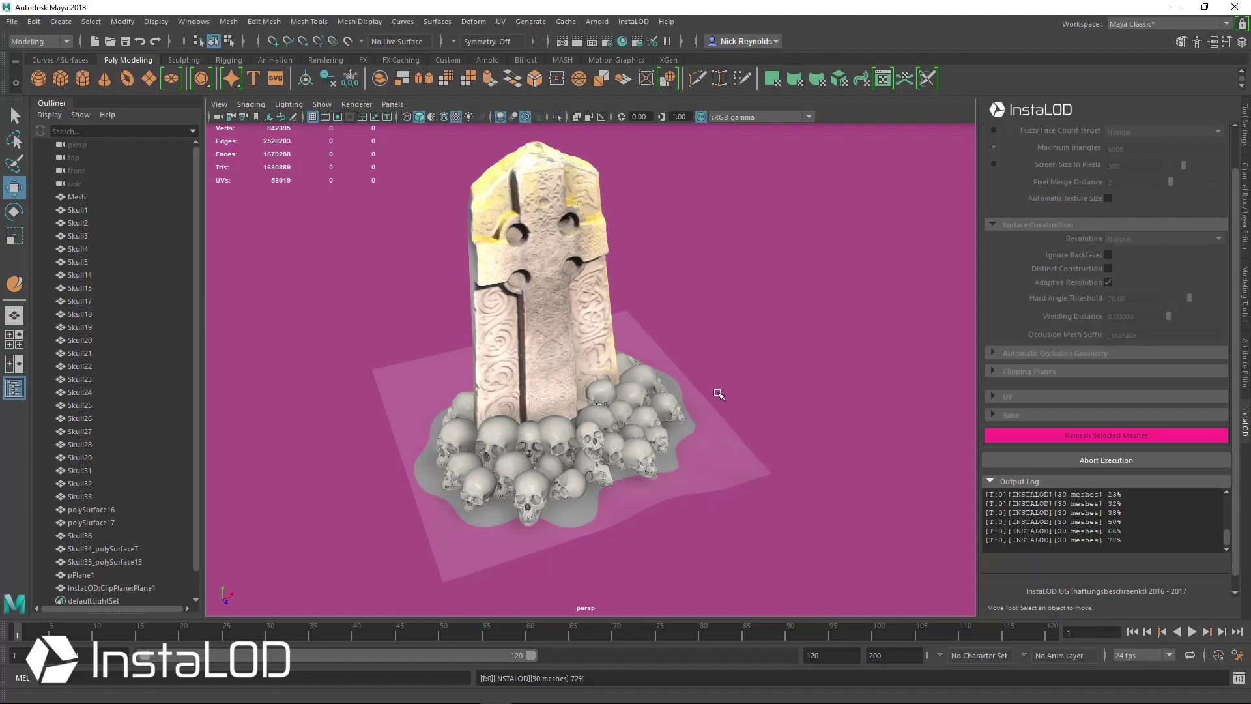
mouse_move(719, 397)
left_mouse_down("alt")
mouse_move(737, 386)
mouse_move(731, 398)
left_mouse_up("alt")
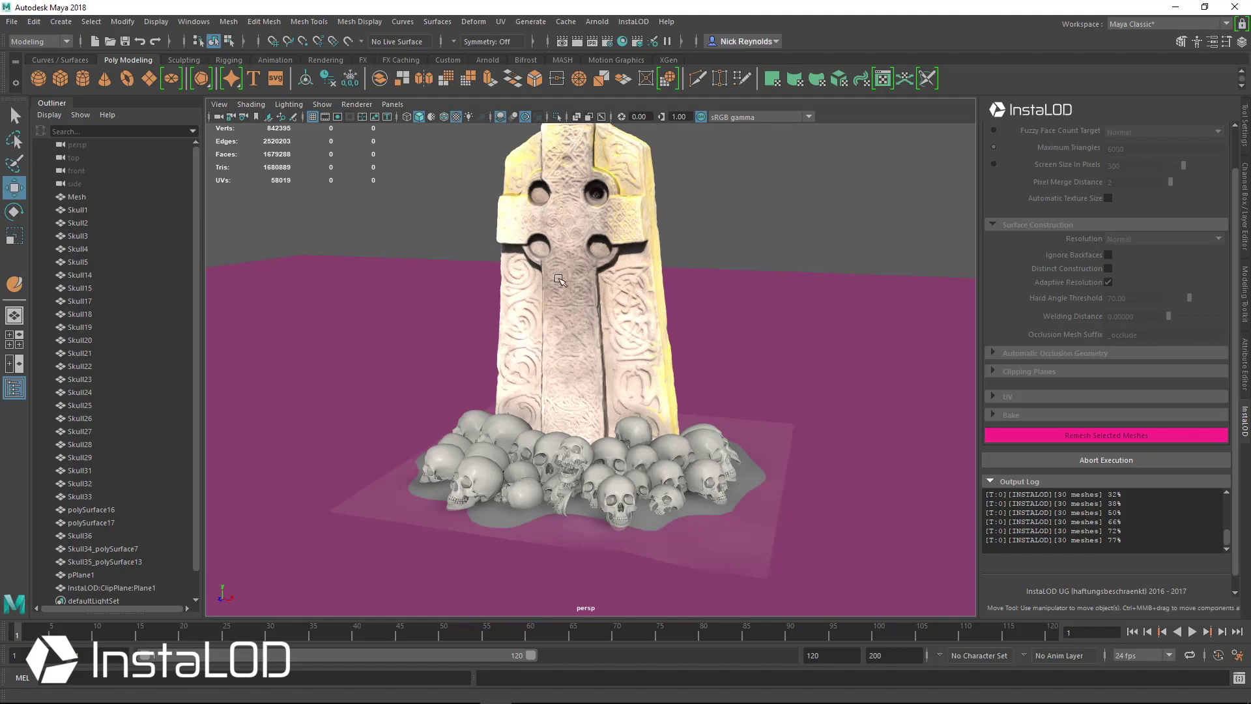
key("ctrl+z")
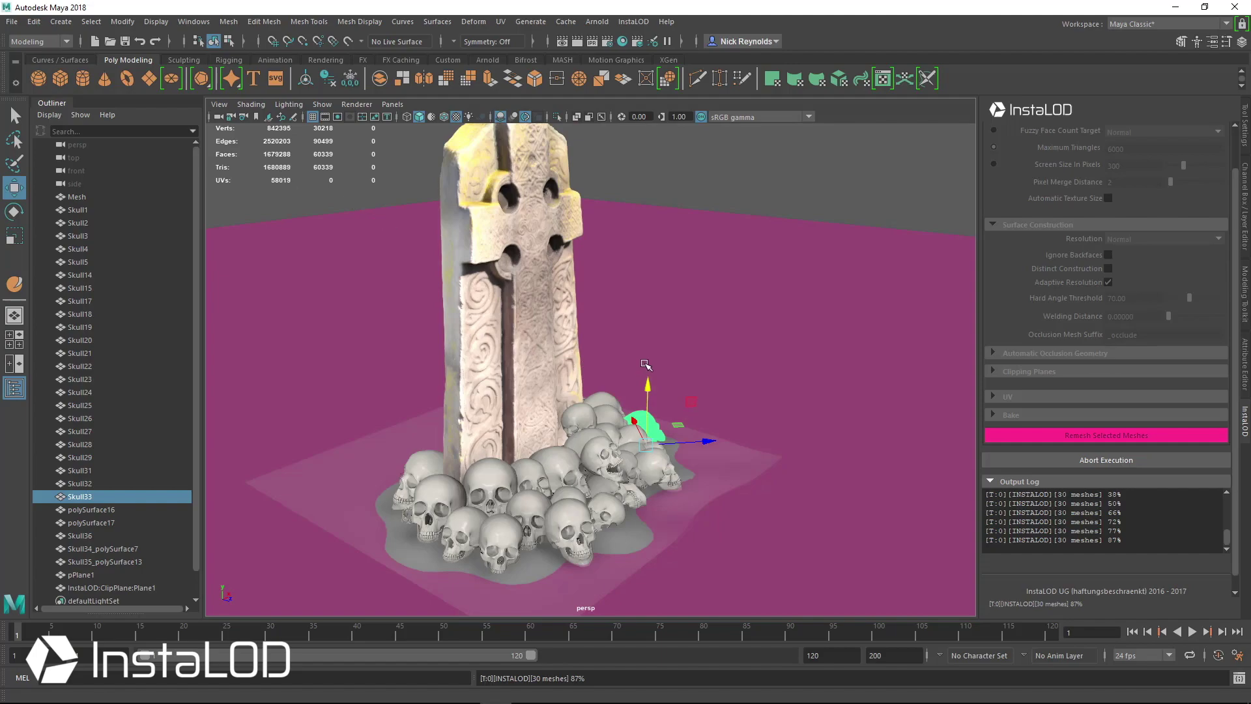
key("ctrl+z")
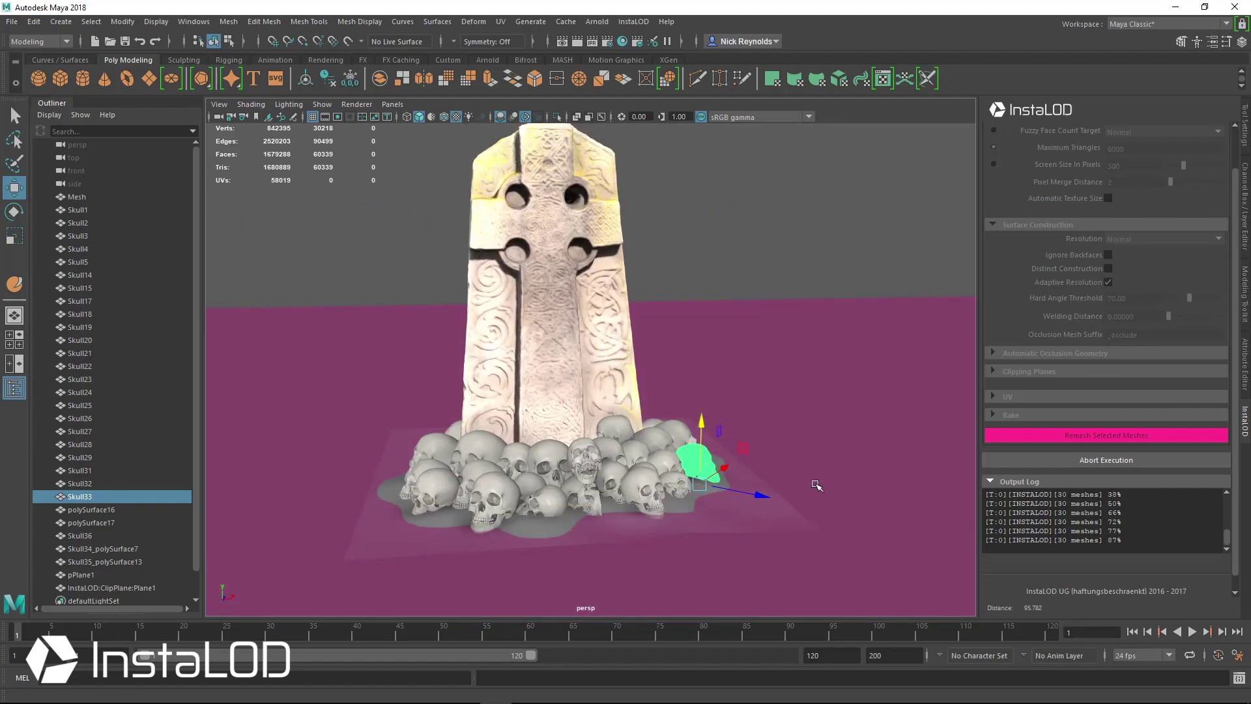
key("ctrl+z")
key("ctrl+z")
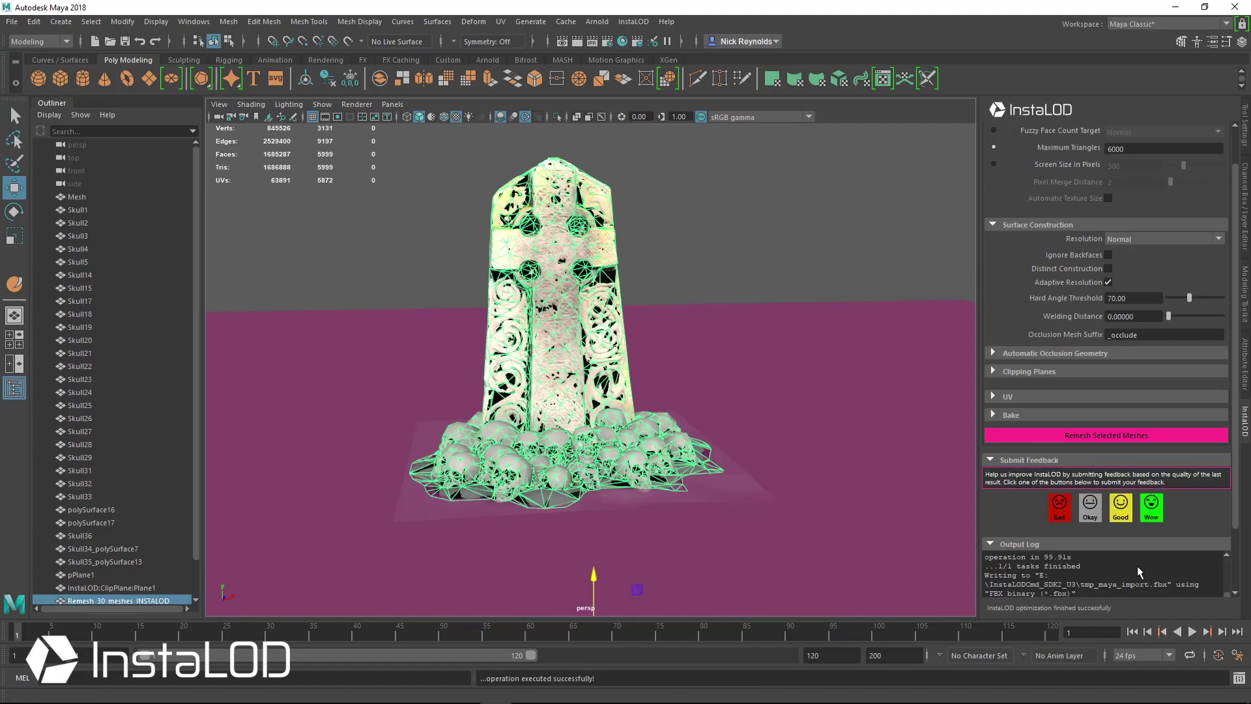
- Move the remeshed copy to the right of the original, frame it and isolate it
left_click(668, 454)
middle_click_drag(628, 476, 840, 435)
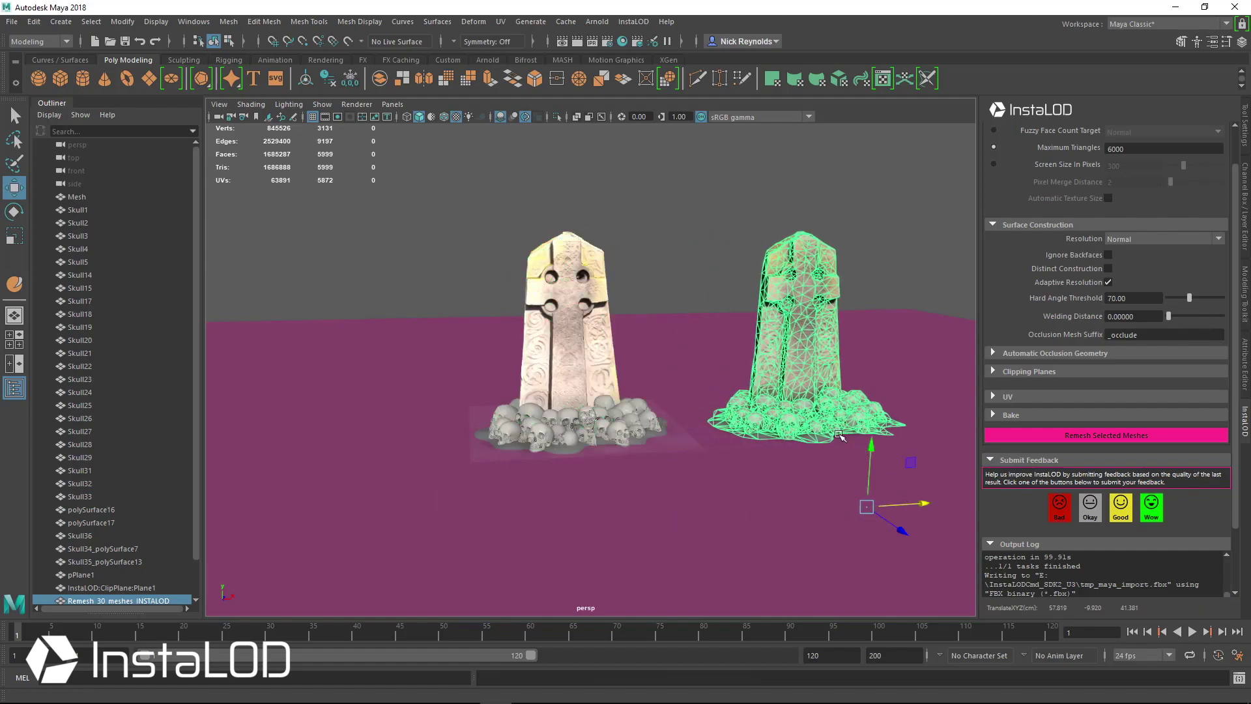
key("f")
left_click(557, 117)
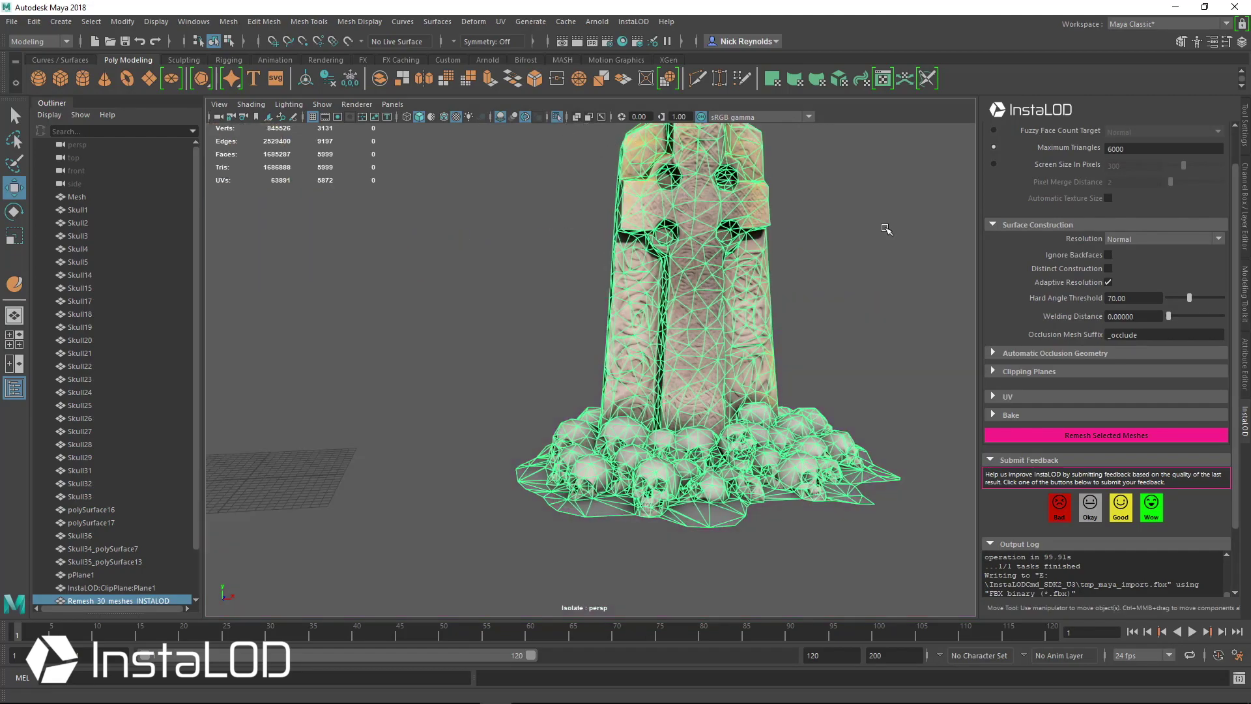
- Orbit around the isolated remesh to inspect the gravestone and skull pile
left_click(886, 229)
left_click_drag(886, 229, 740, 371, "alt")
left_click(547, 345)
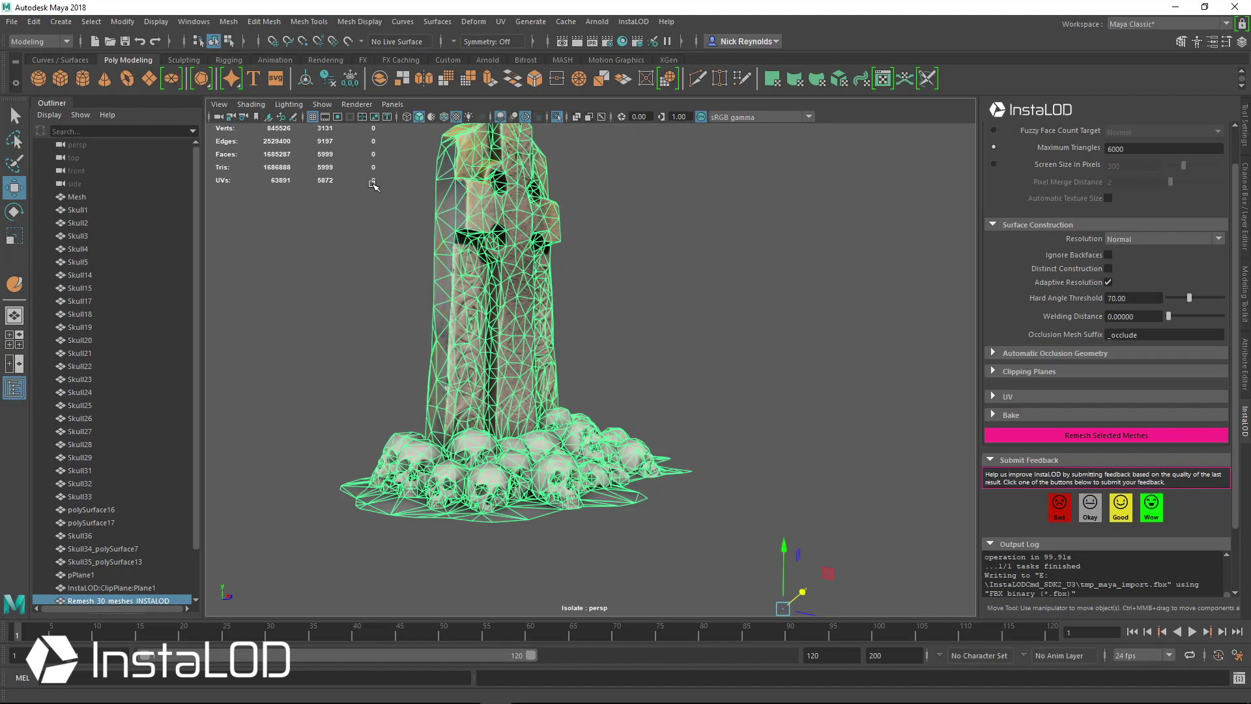
left_click_drag(404, 217, 776, 365, "alt")
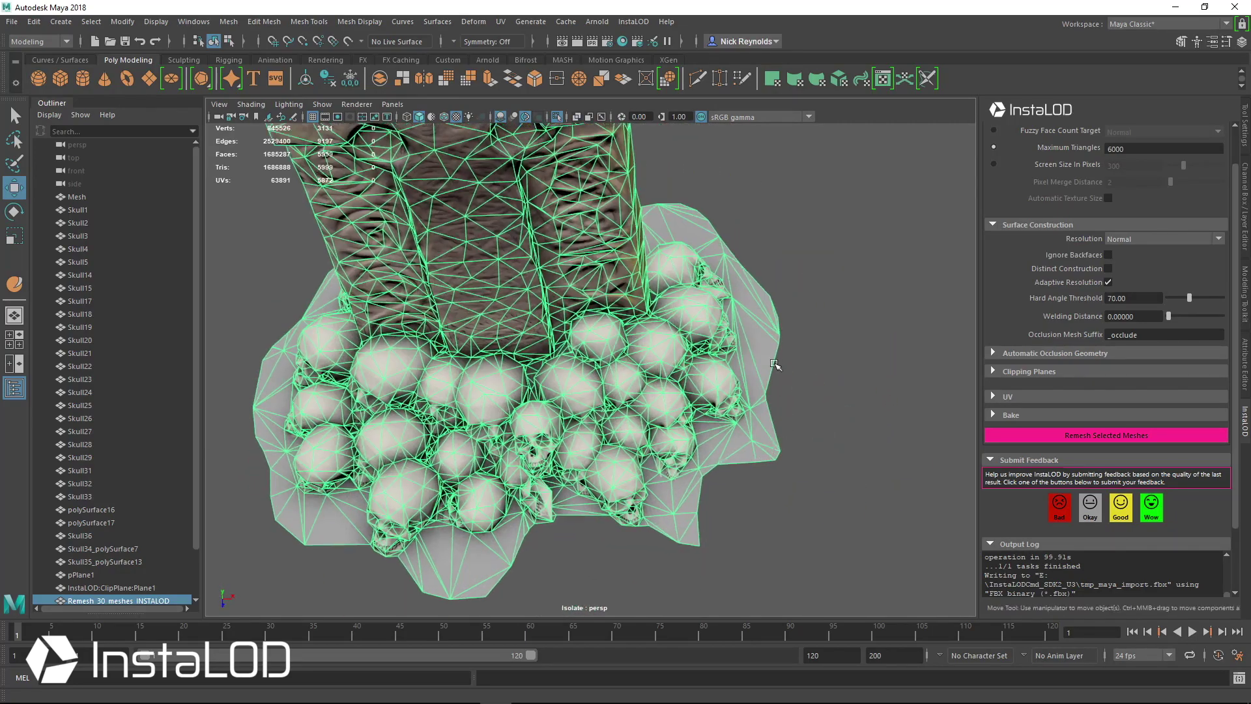
left_click_drag(471, 328, 629, 371, "alt")
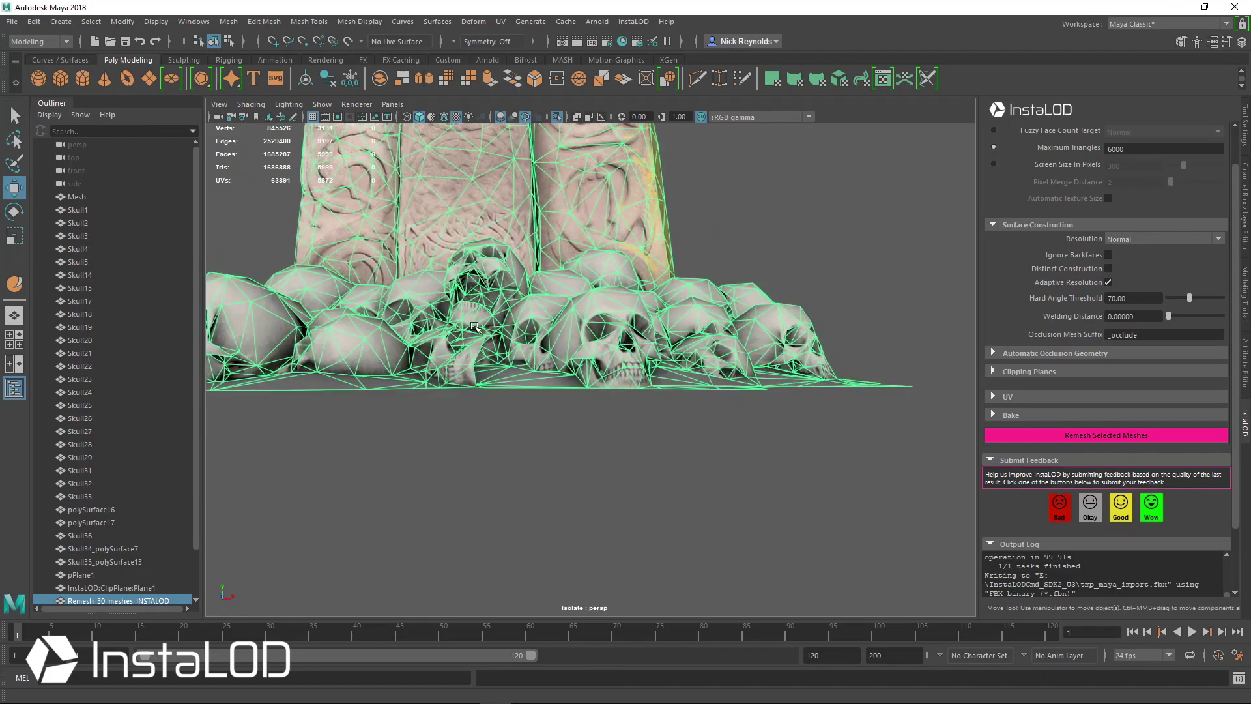
left_click_drag(475, 326, 717, 352, "alt")
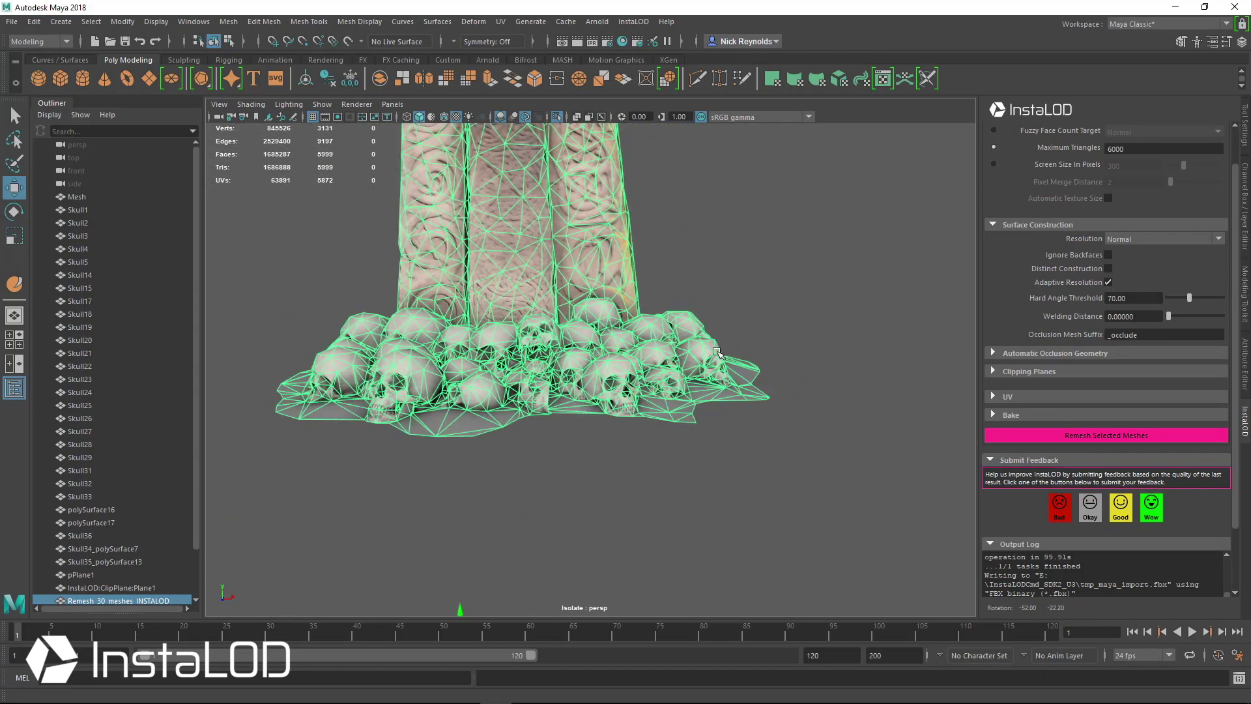
left_click(776, 354)
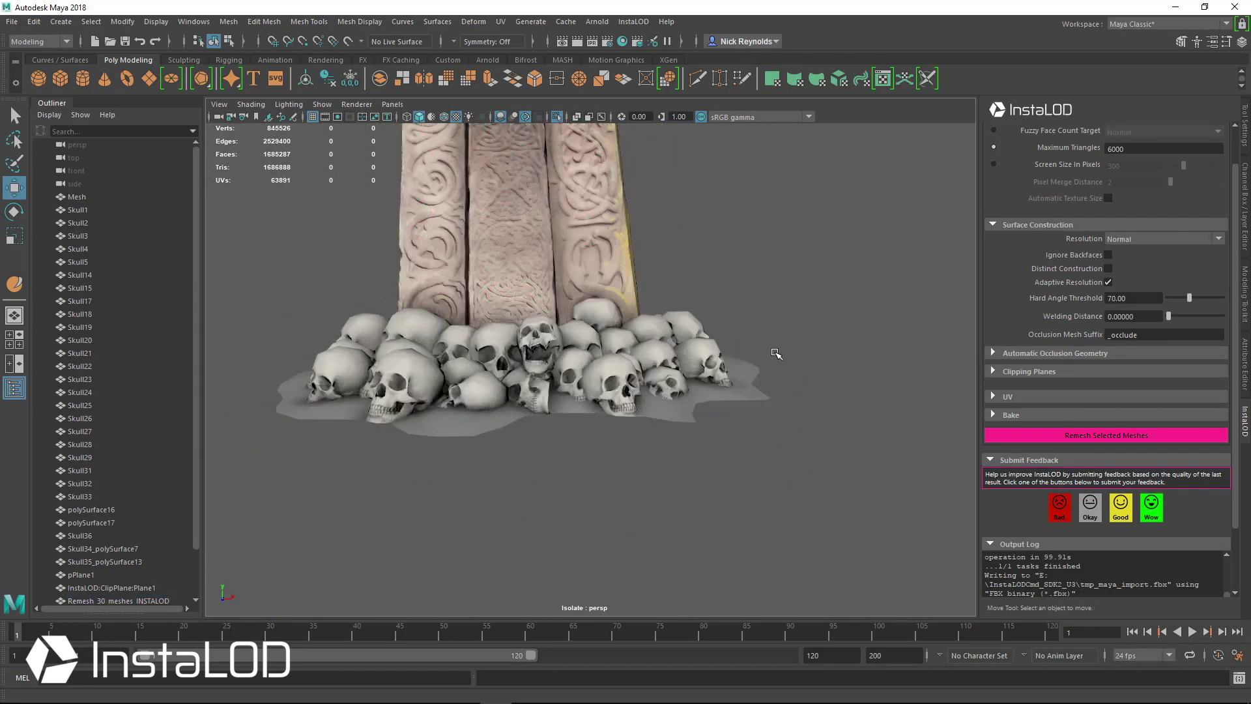
- Toggle selection on the remesh while orbiting to compare its wireframe and shaded look
scroll(542, 349, "up", 5)
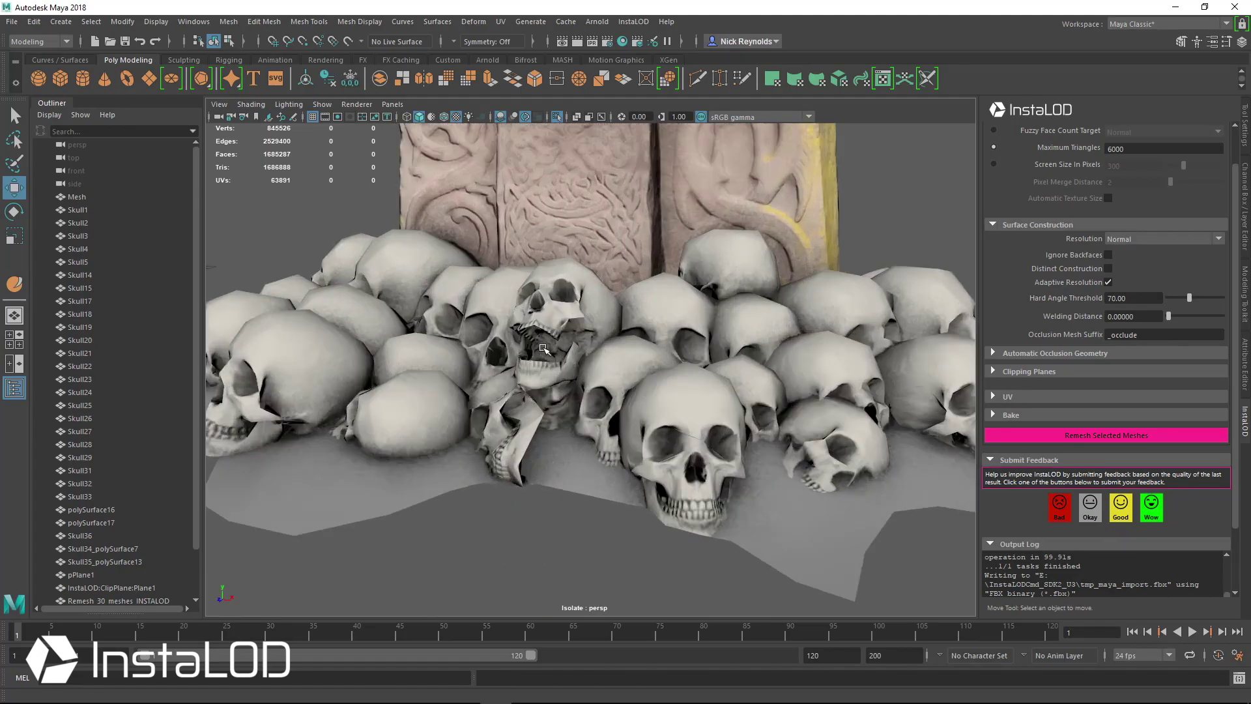
left_click_drag(543, 348, 634, 337, "alt")
left_click(567, 313)
scroll(580, 270, "up", 3)
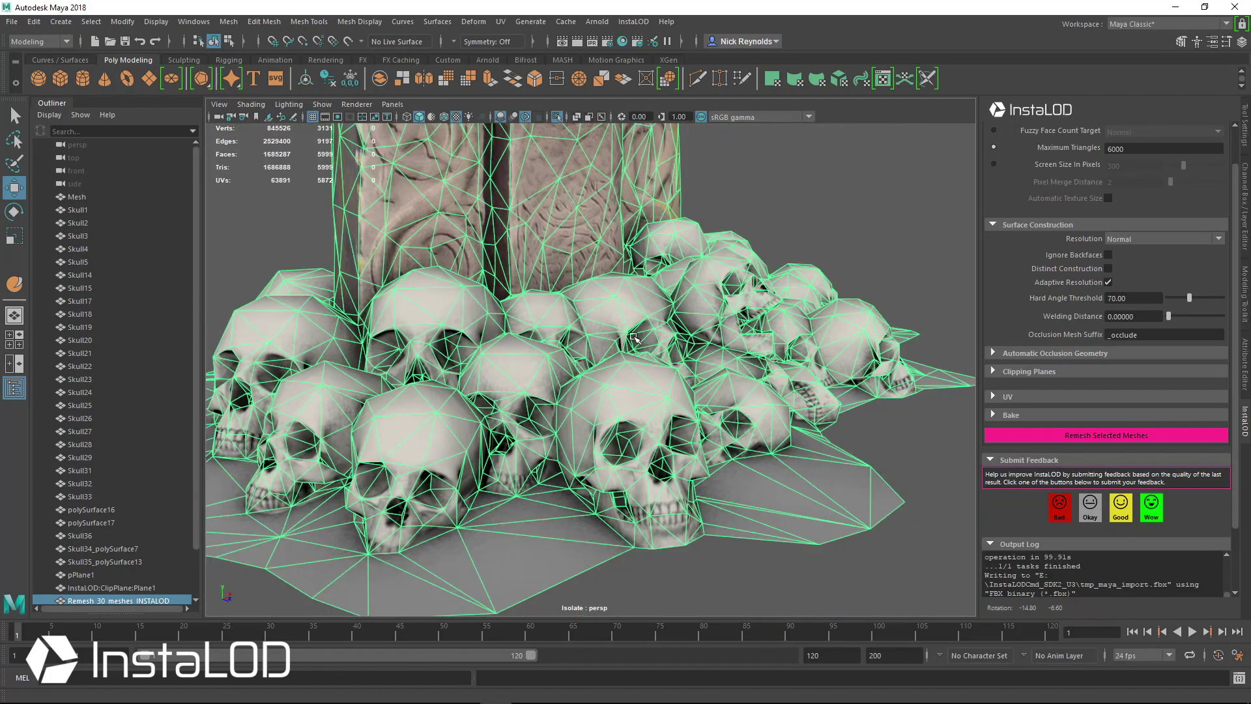
scroll(633, 337, "down", 5)
left_click(684, 195)
left_click_drag(684, 195, 701, 416, "alt")
scroll(691, 404, "up", 5)
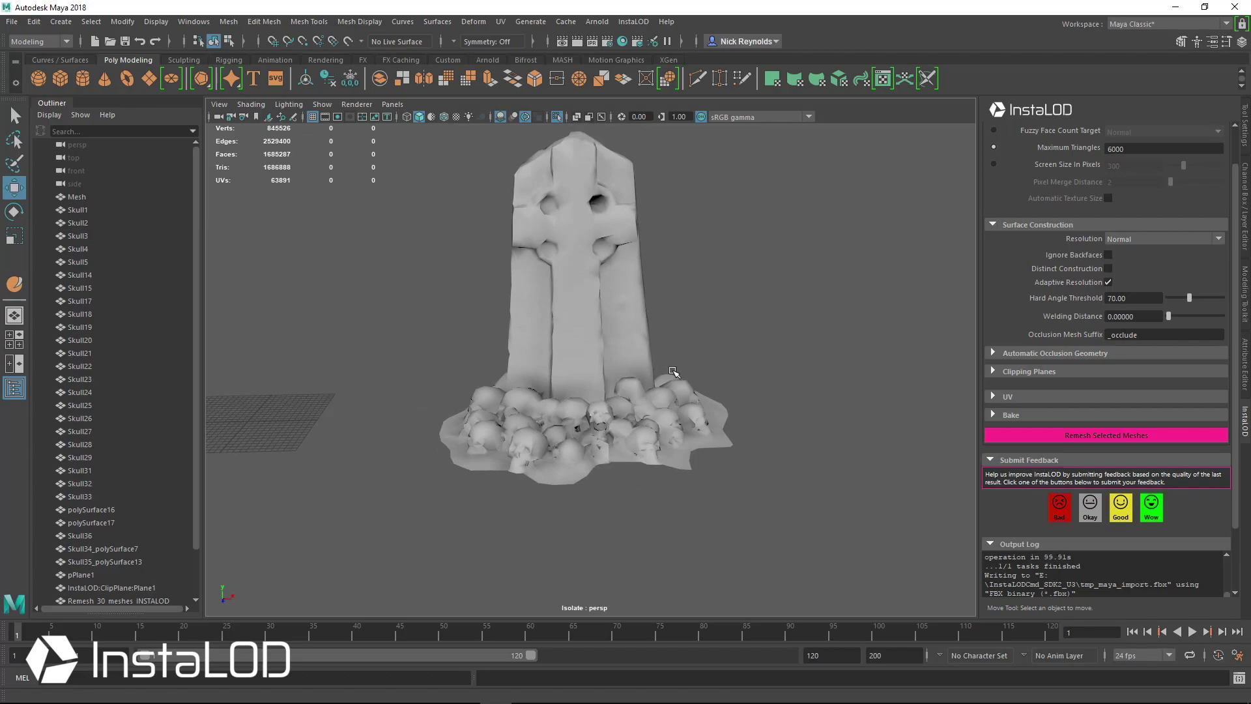
left_click(615, 346)
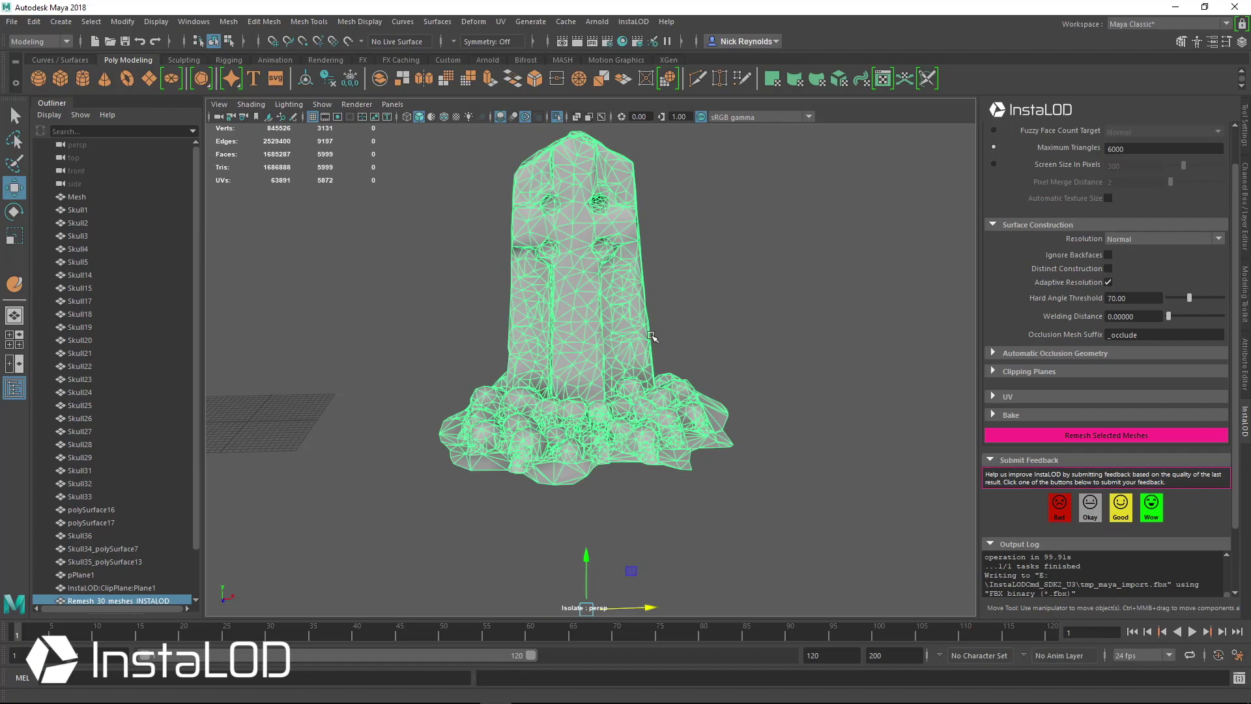
left_click(742, 293)
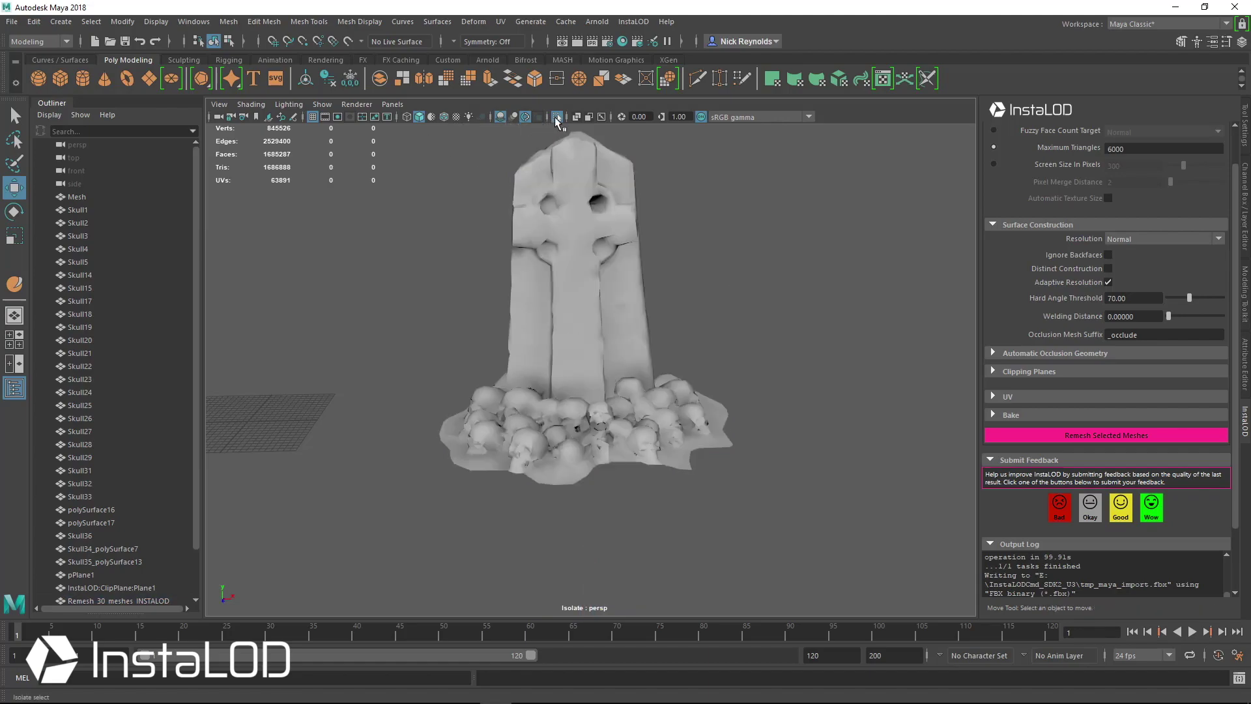
- Turn on textured display, select the remeshed gravestone, show its Channel Box and frame it
left_click(456, 116)
left_click_drag(573, 287, 700, 366, "alt")
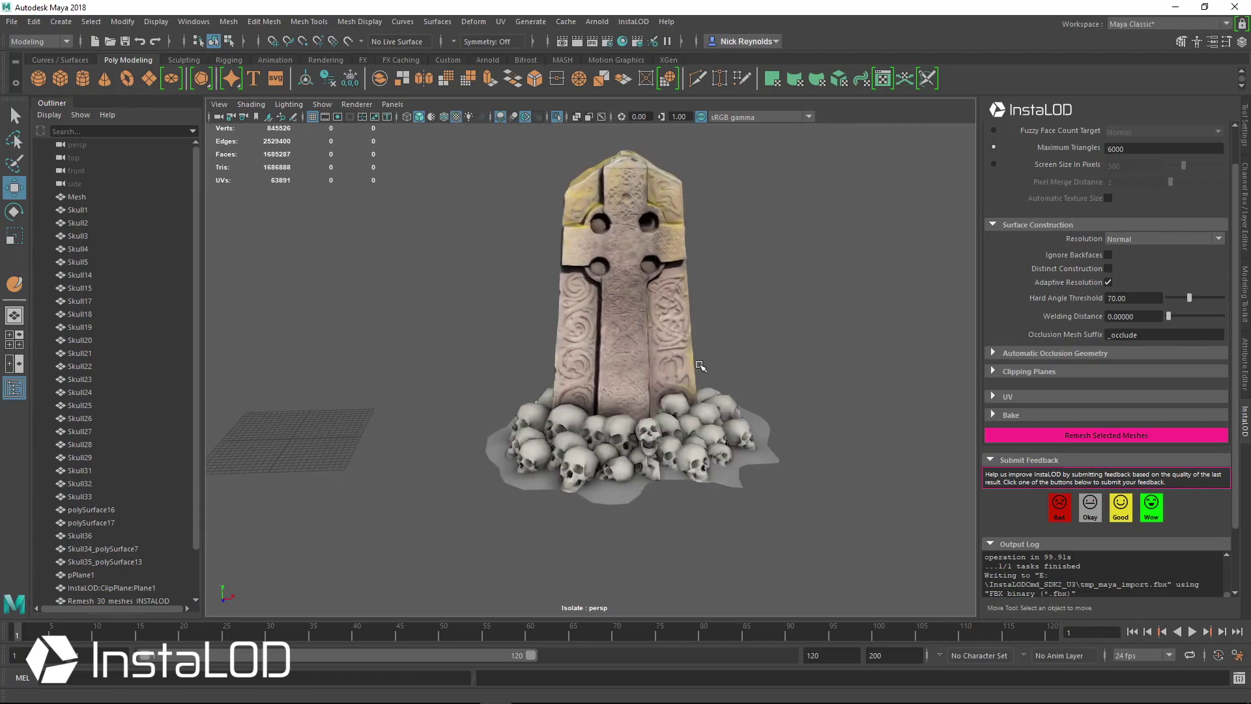
left_click(662, 366)
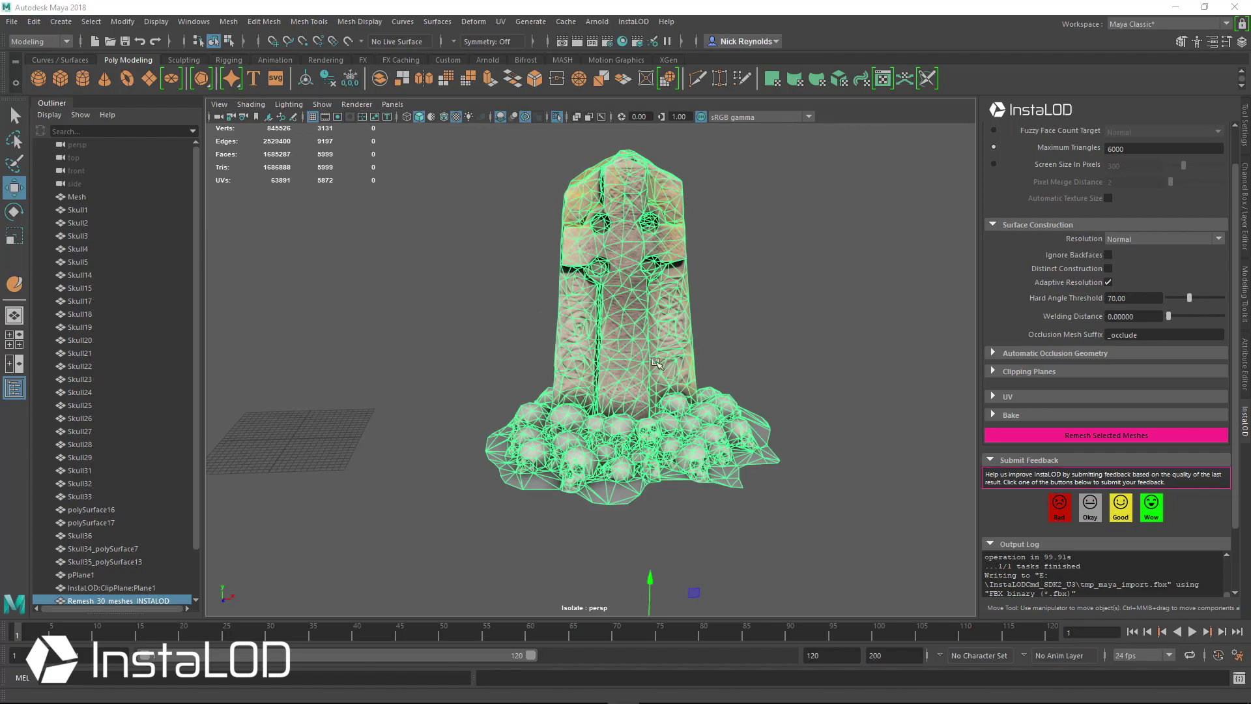
left_click(1246, 184)
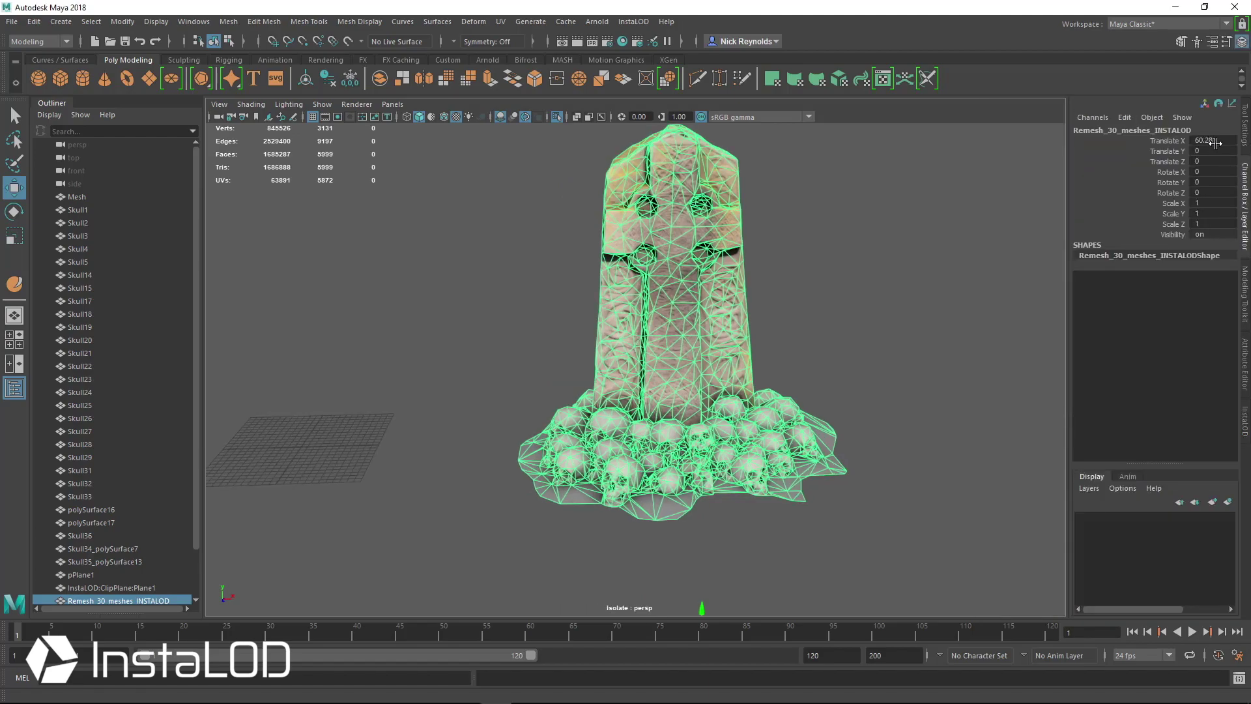
middle_click_drag(700, 223, 539, 232, "alt")
key("f")
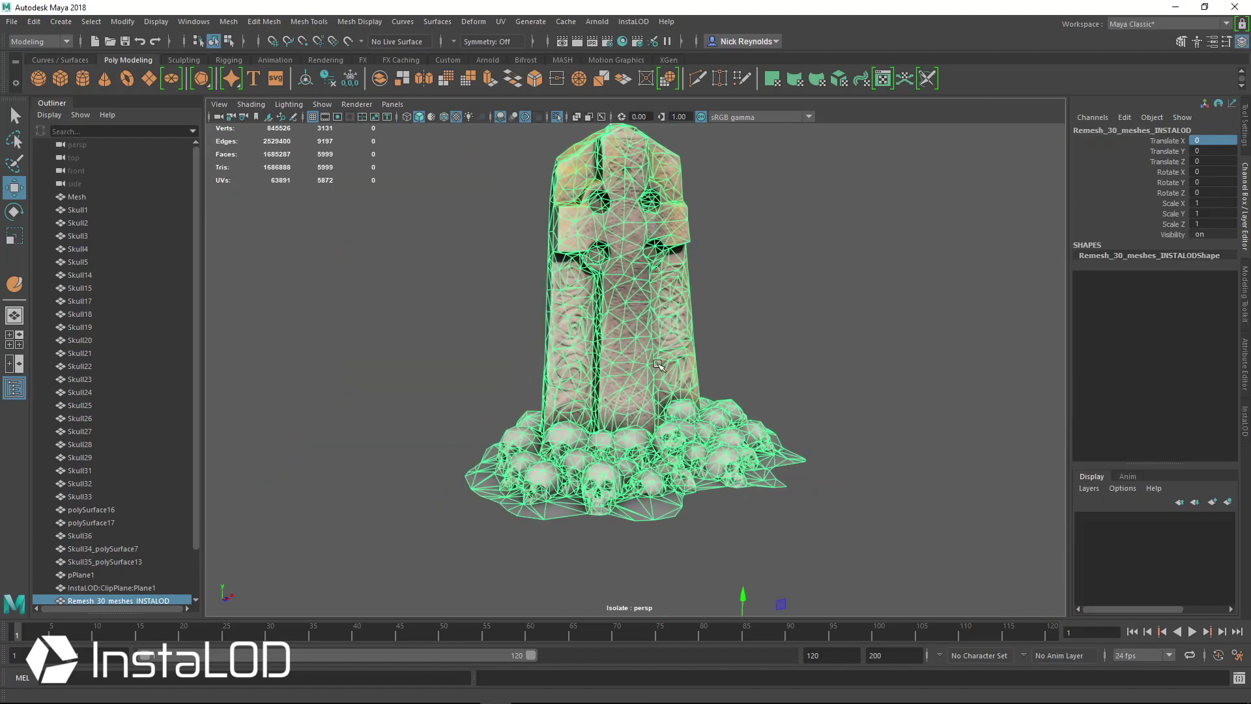
left_click(12, 22)
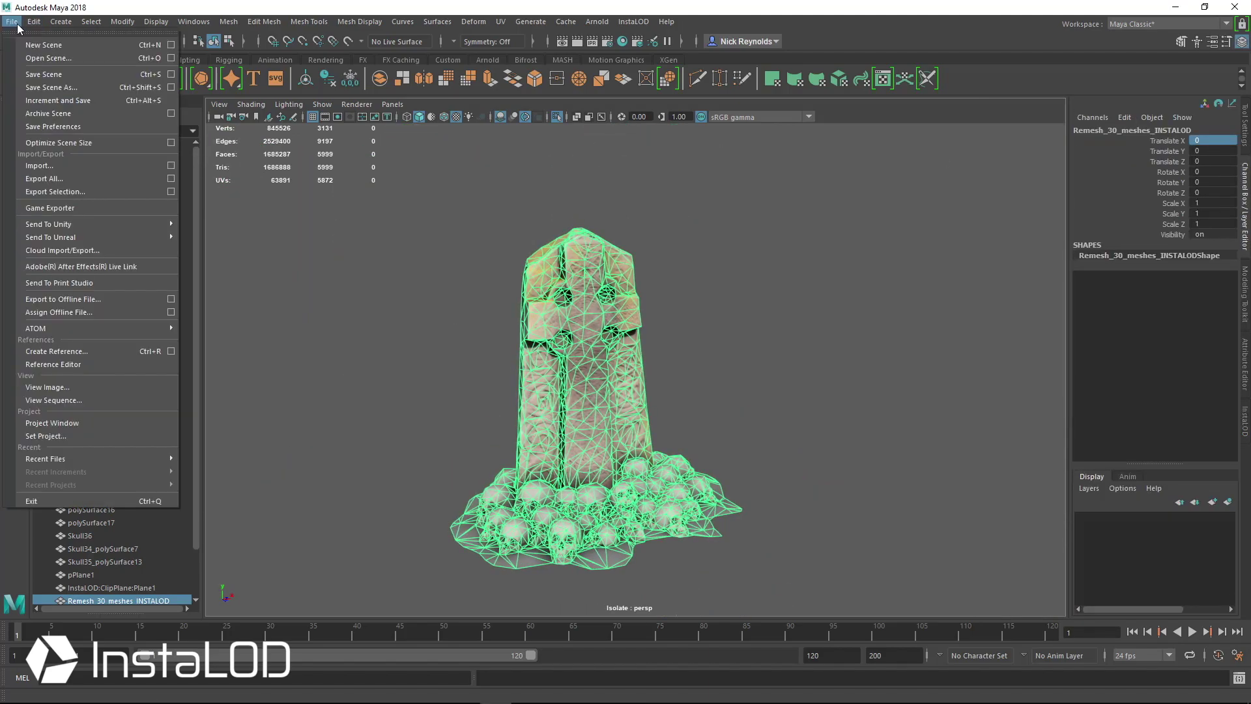
- Export the selected remeshed gravestone from Maya as the FBX file RealTimeReady_SP
left_click(77, 191)
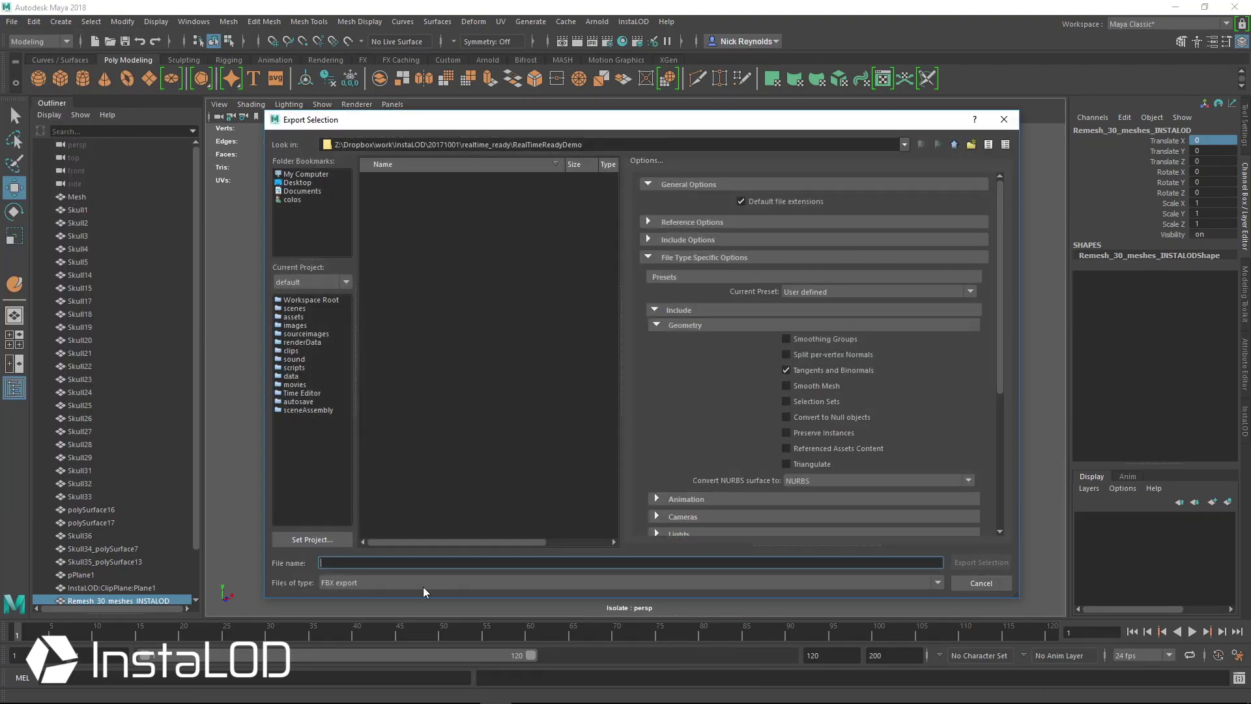
type("S")
key("BackSpace")
type("RealTimeReady_SP")
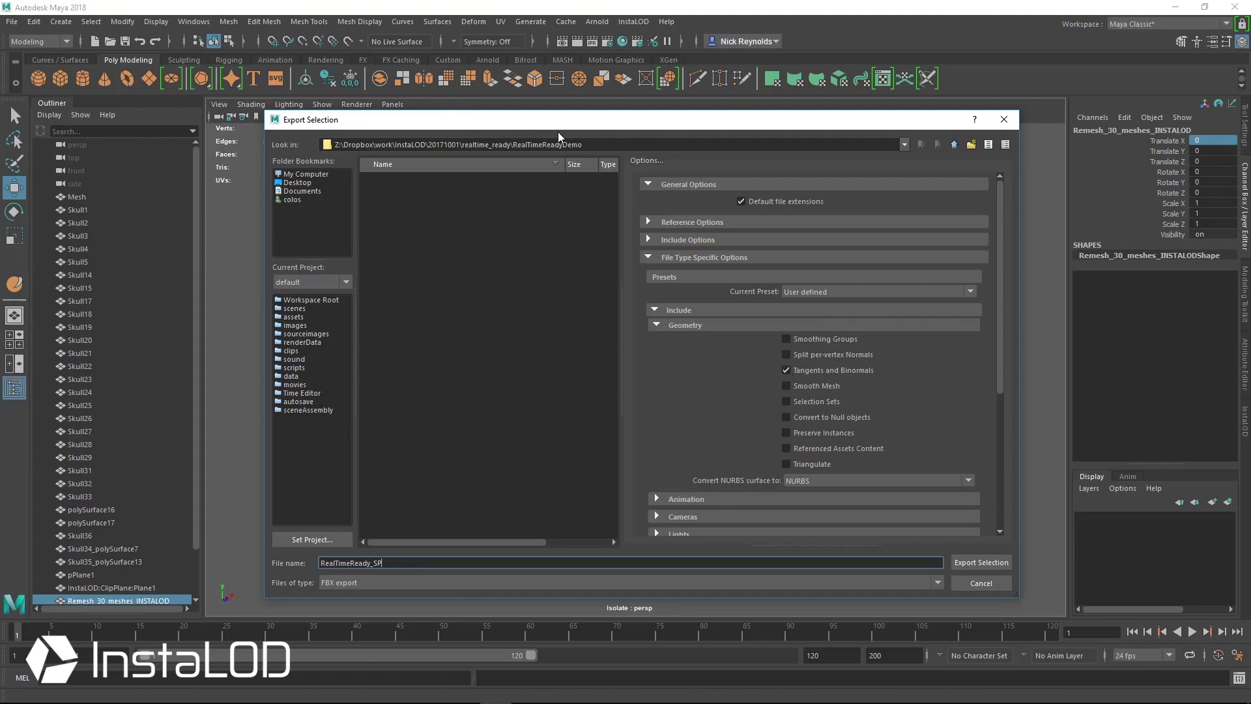
left_click(983, 563)
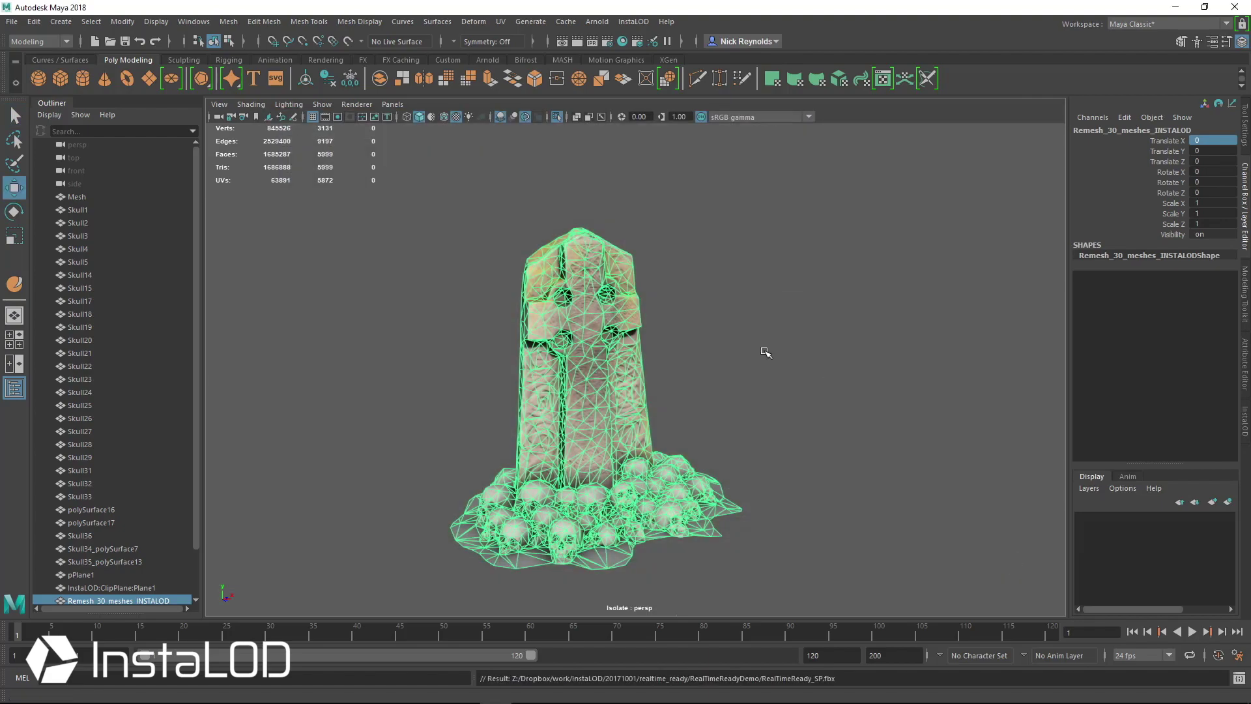
middle_click_drag(699, 497, 710, 449, "alt")
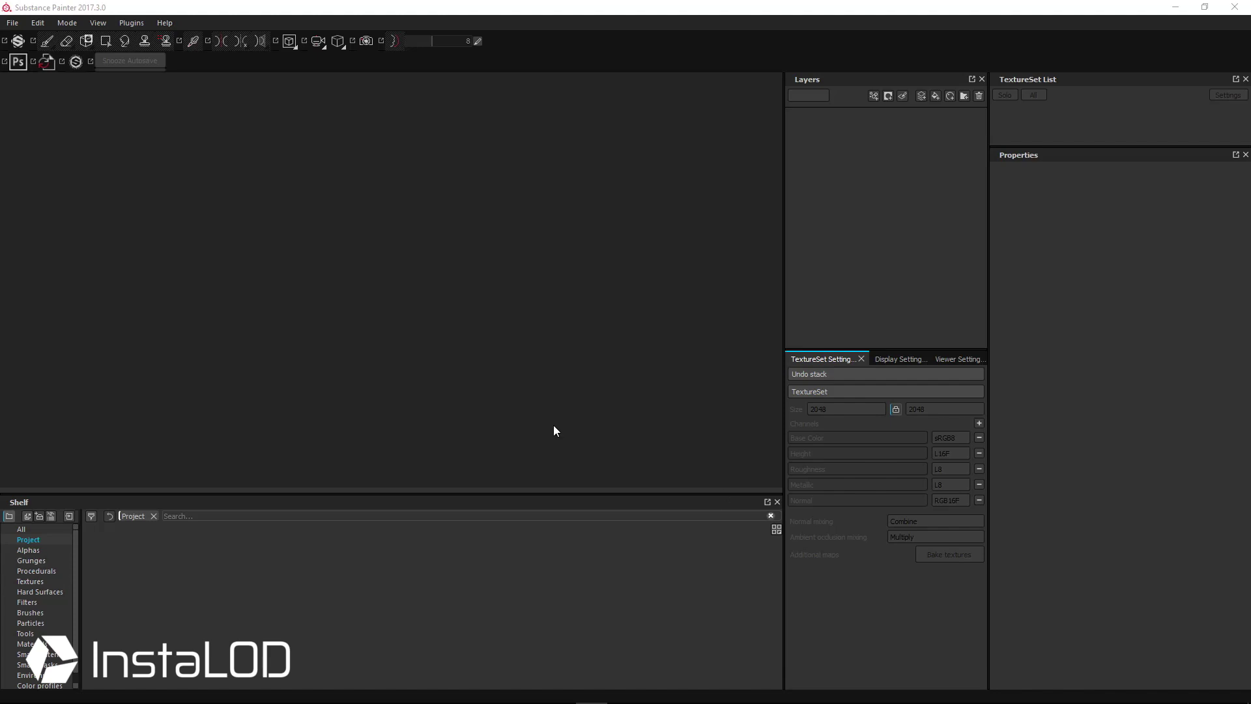
- Start a new project using RealTimeReady_SP.fbx with OpenGL normal maps at 2048 resolution
left_click(12, 23)
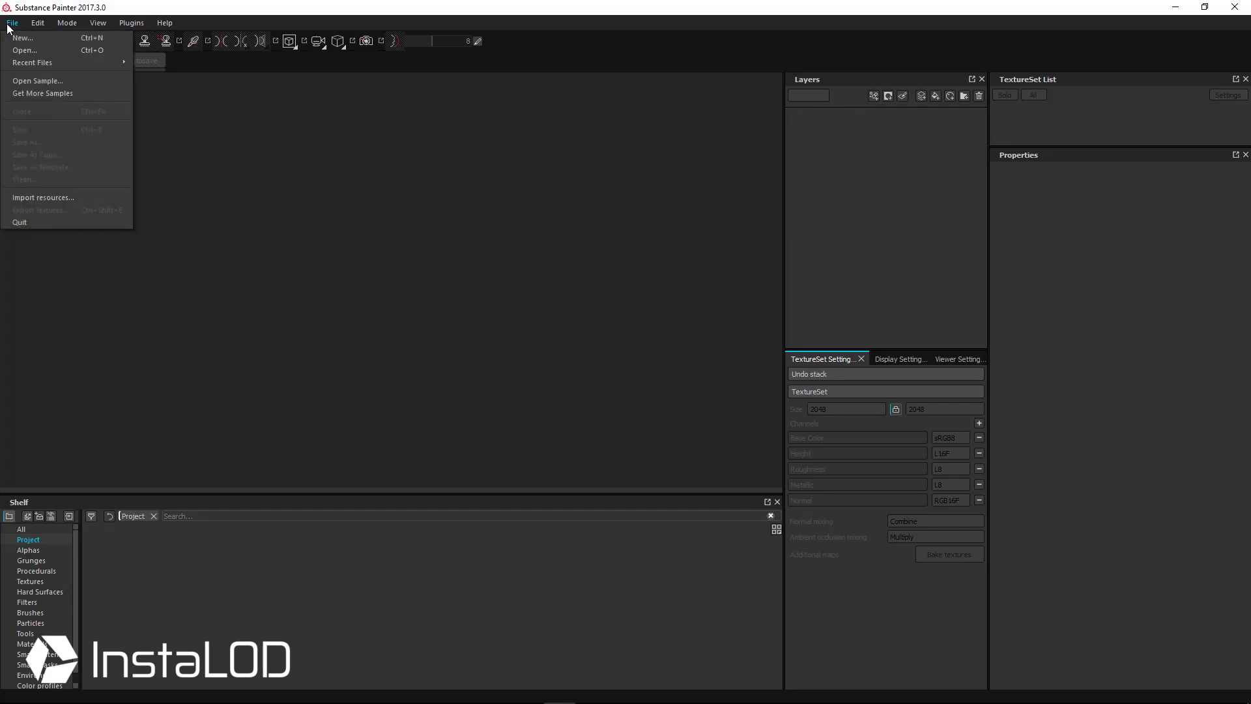
left_click(17, 39)
left_click(760, 235)
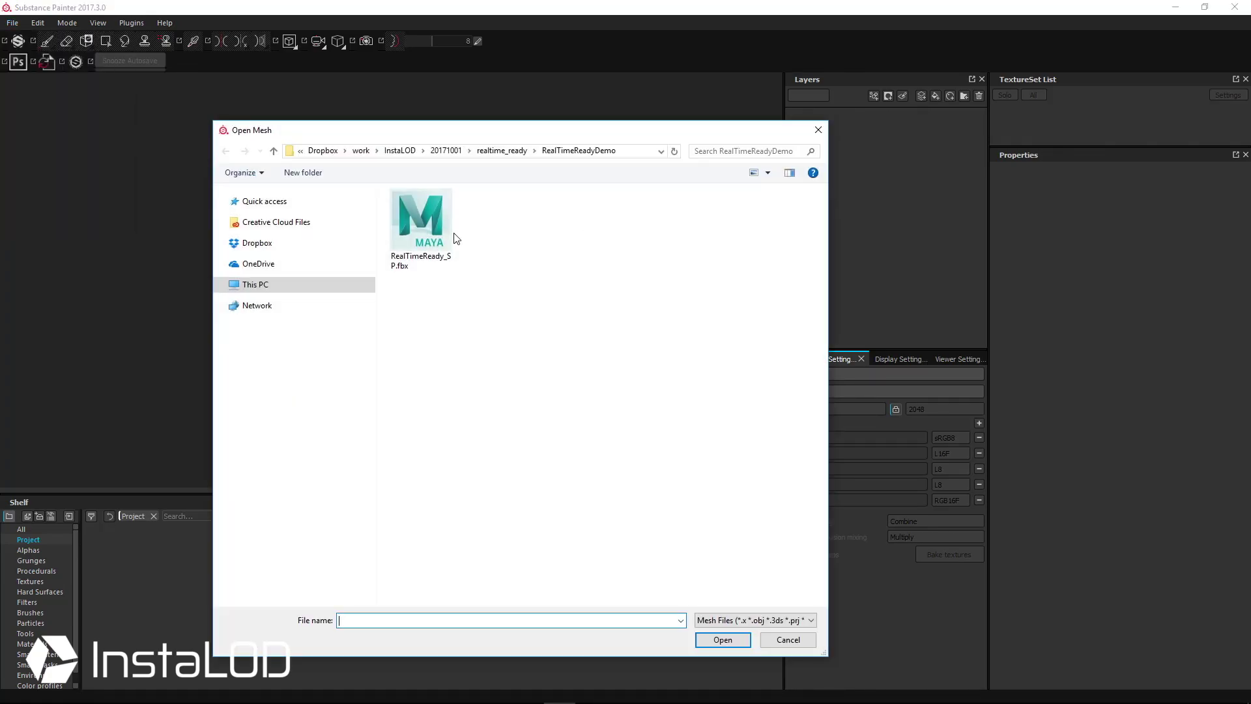
left_click(439, 223)
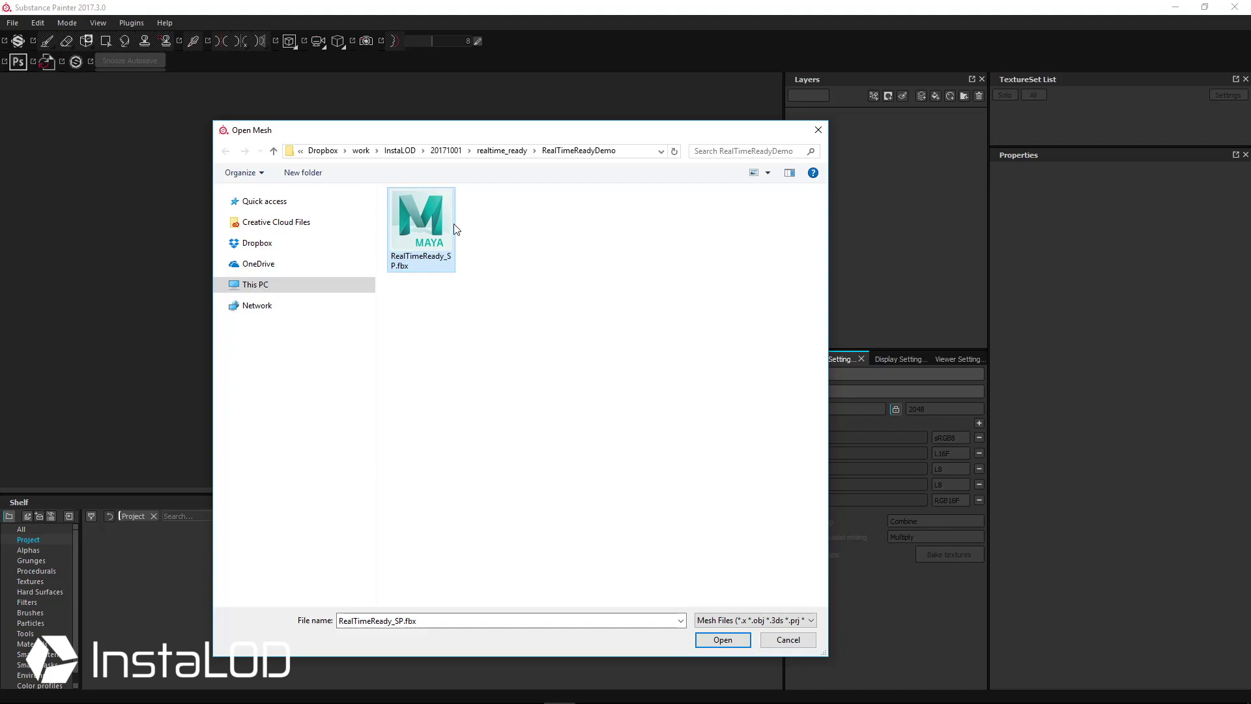
double_click(451, 226)
left_click(584, 269)
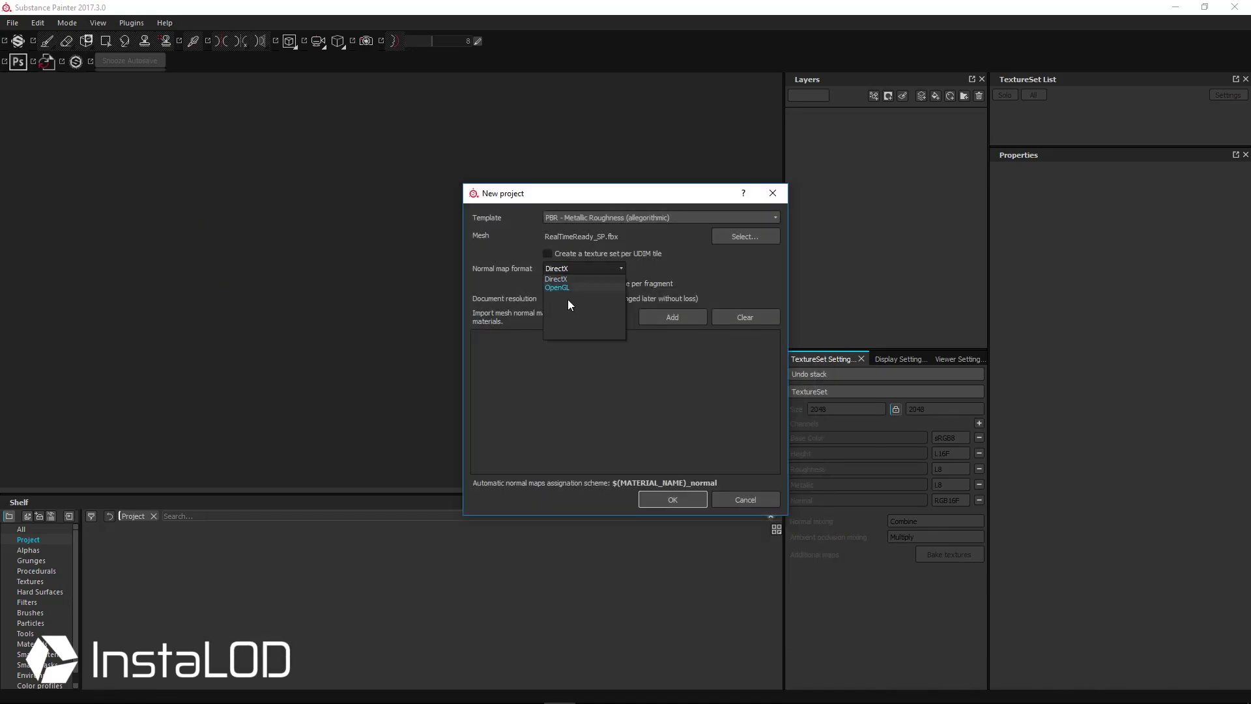
left_click(574, 289)
left_click(568, 300)
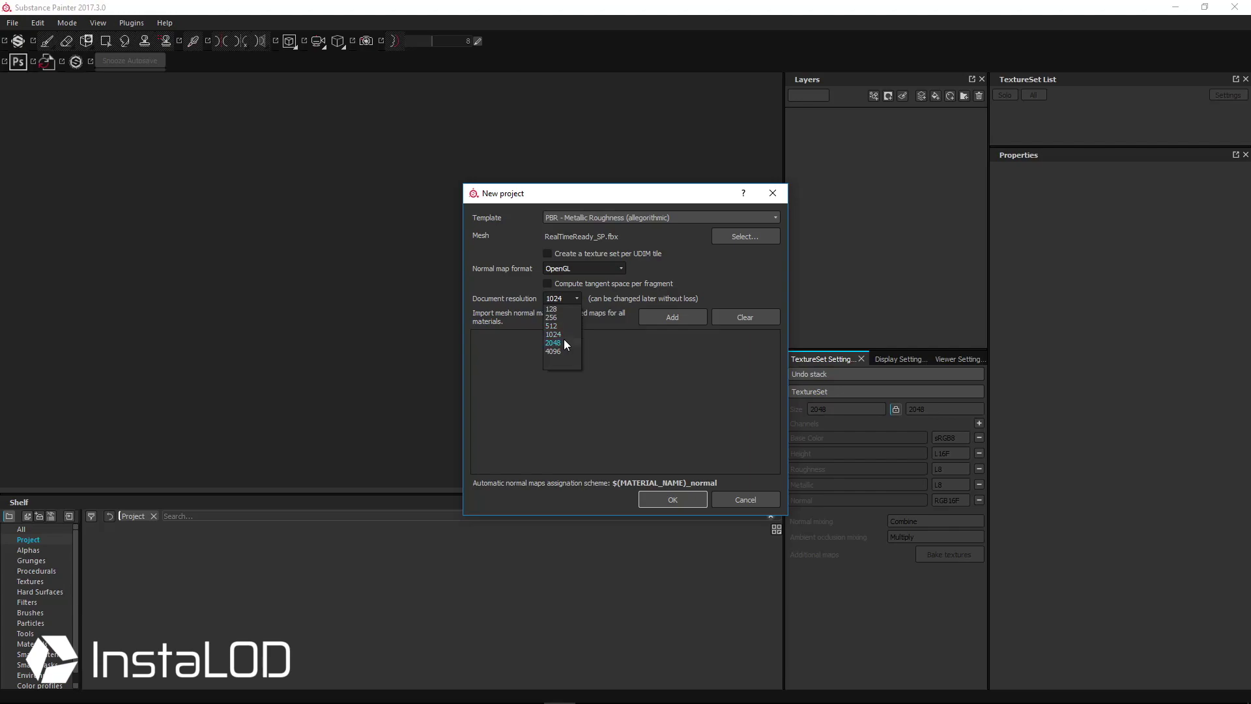
left_click(565, 339)
- Import all eight baked T_RealTimeReady textures and create the project
left_click(660, 317)
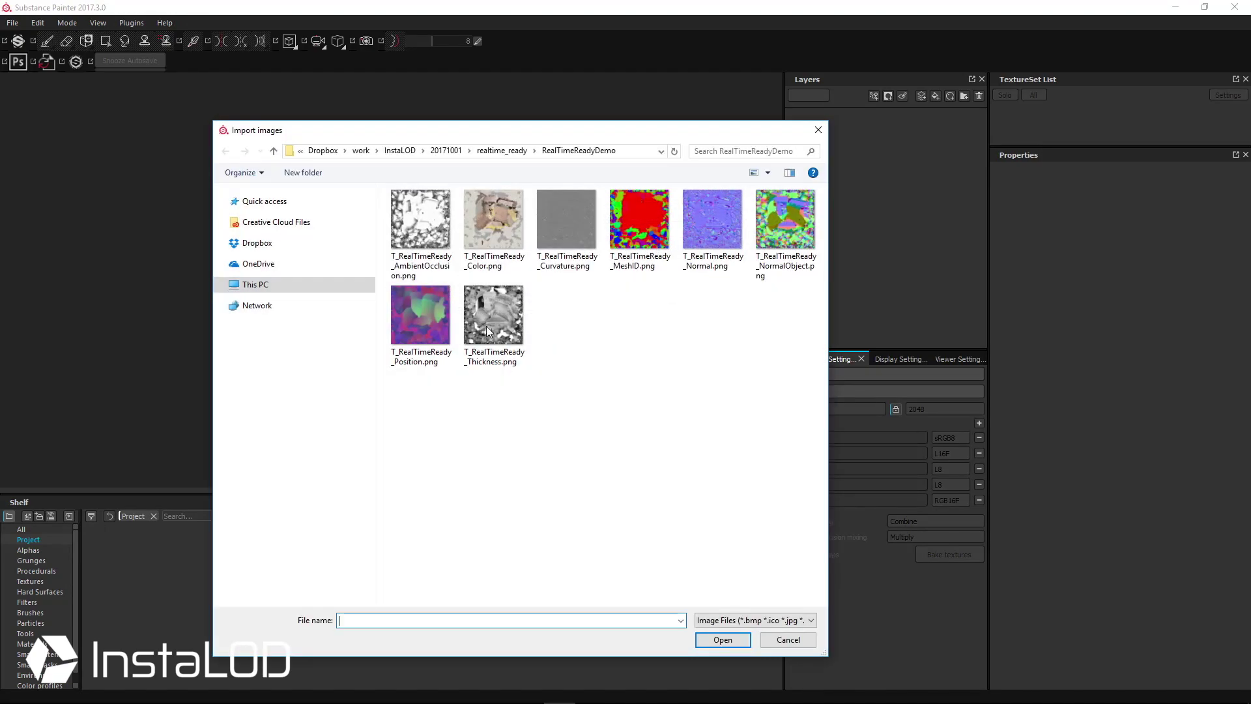
left_click(783, 443)
key("ctrl+a")
left_click(731, 643)
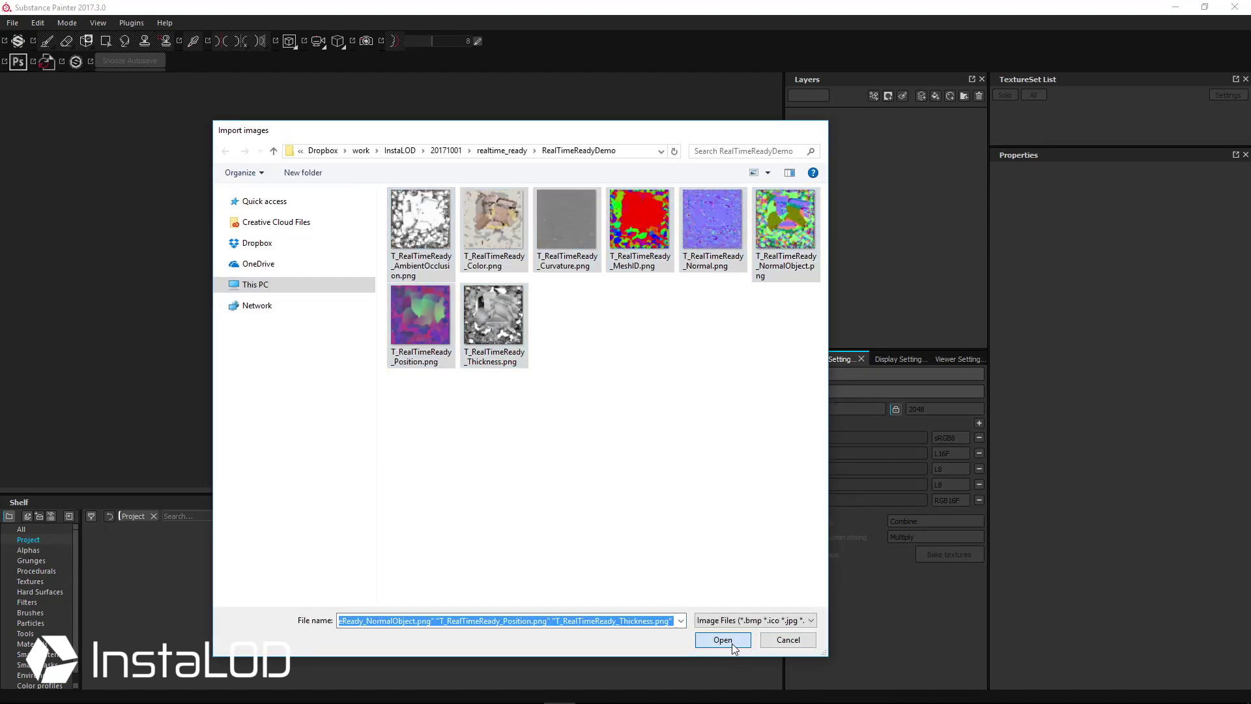
left_click(691, 500)
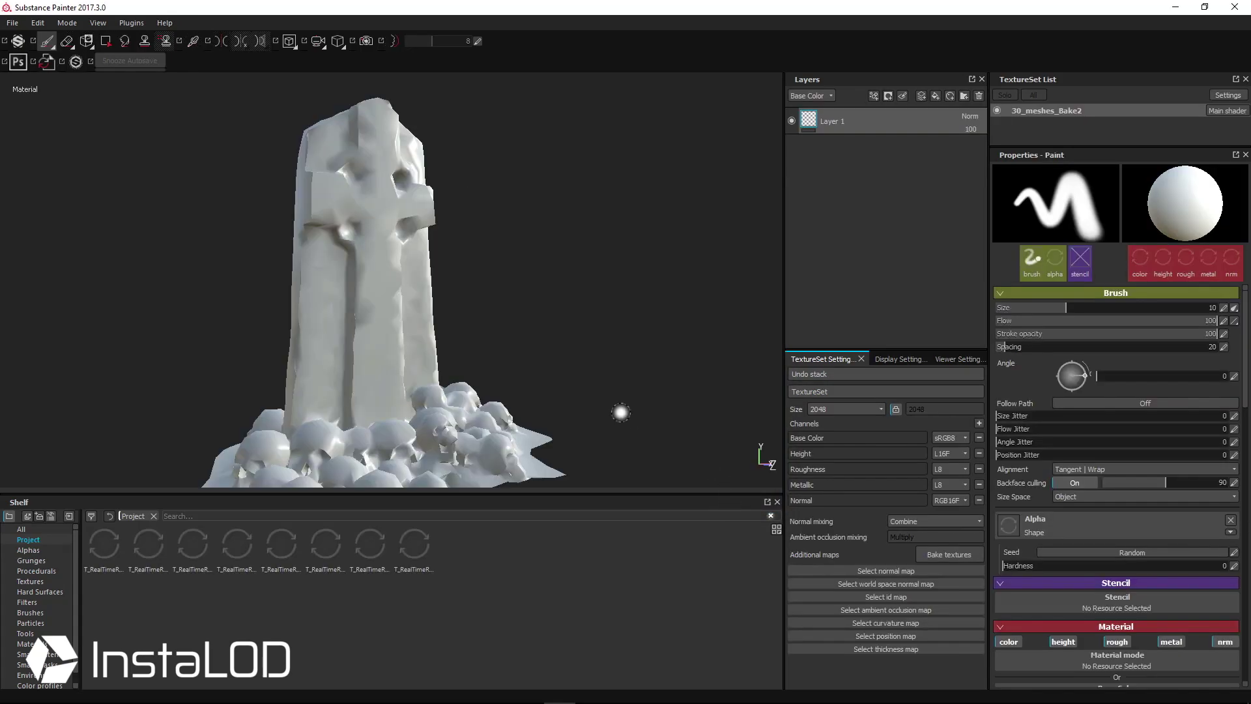
- Assign the Normal, world-space normal, MeshID and ambient occlusion textures to the texture set
left_click_drag(528, 341, 612, 304, "alt")
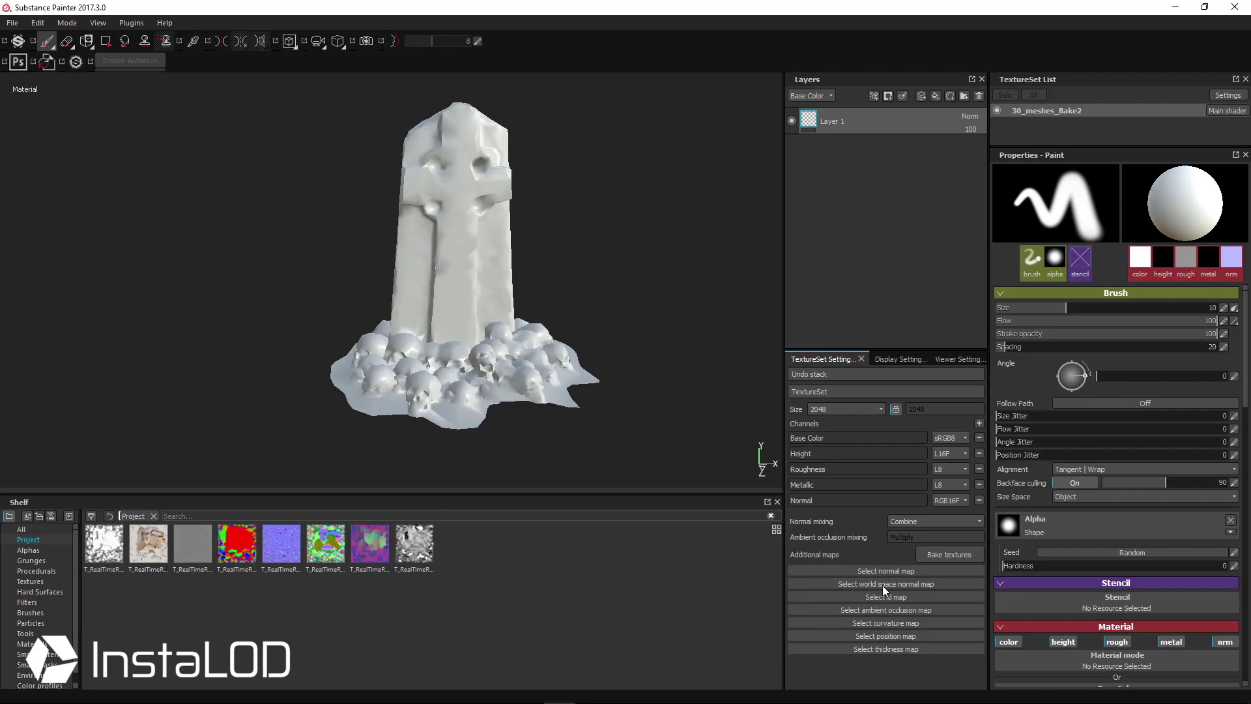
left_click(931, 571)
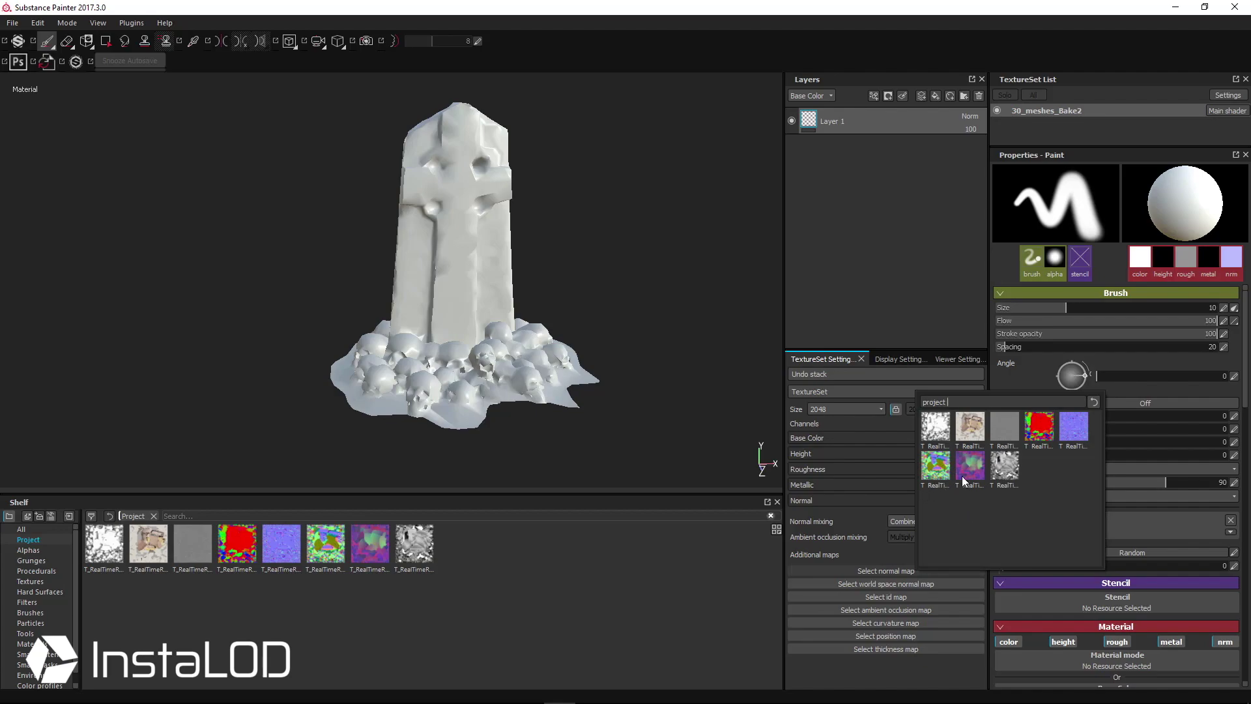
left_click(1069, 433)
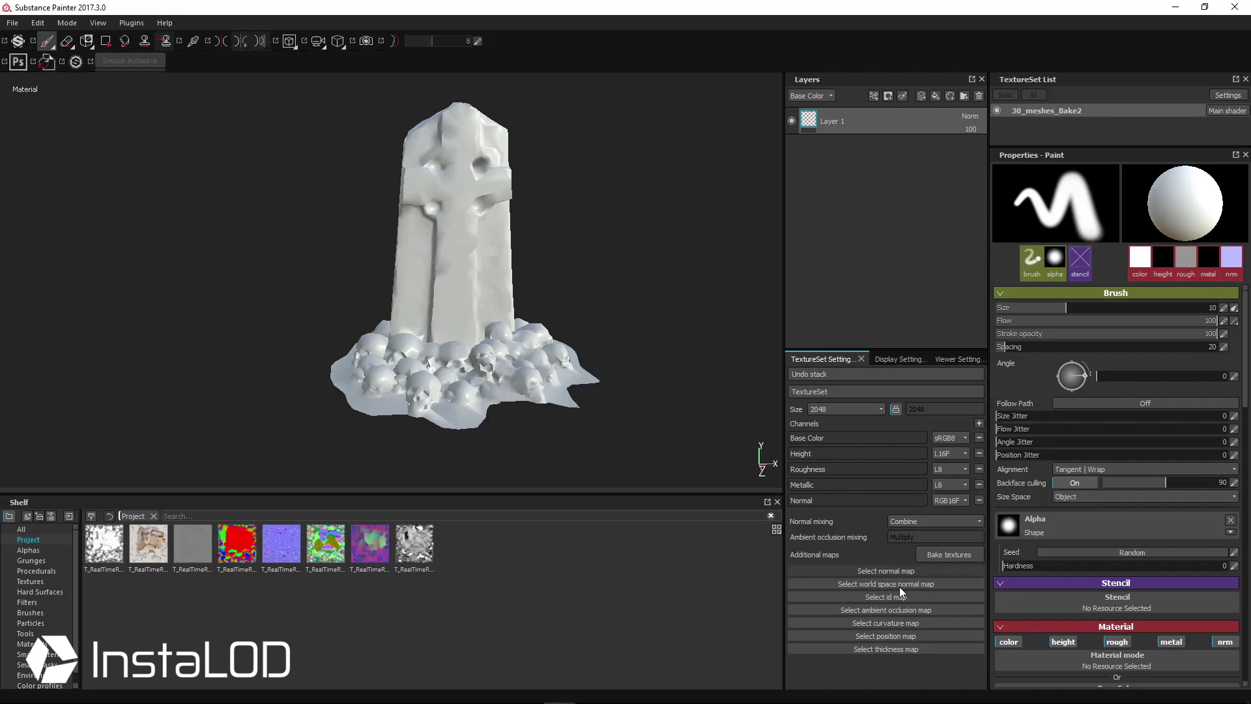
left_click(896, 603)
left_click(925, 501)
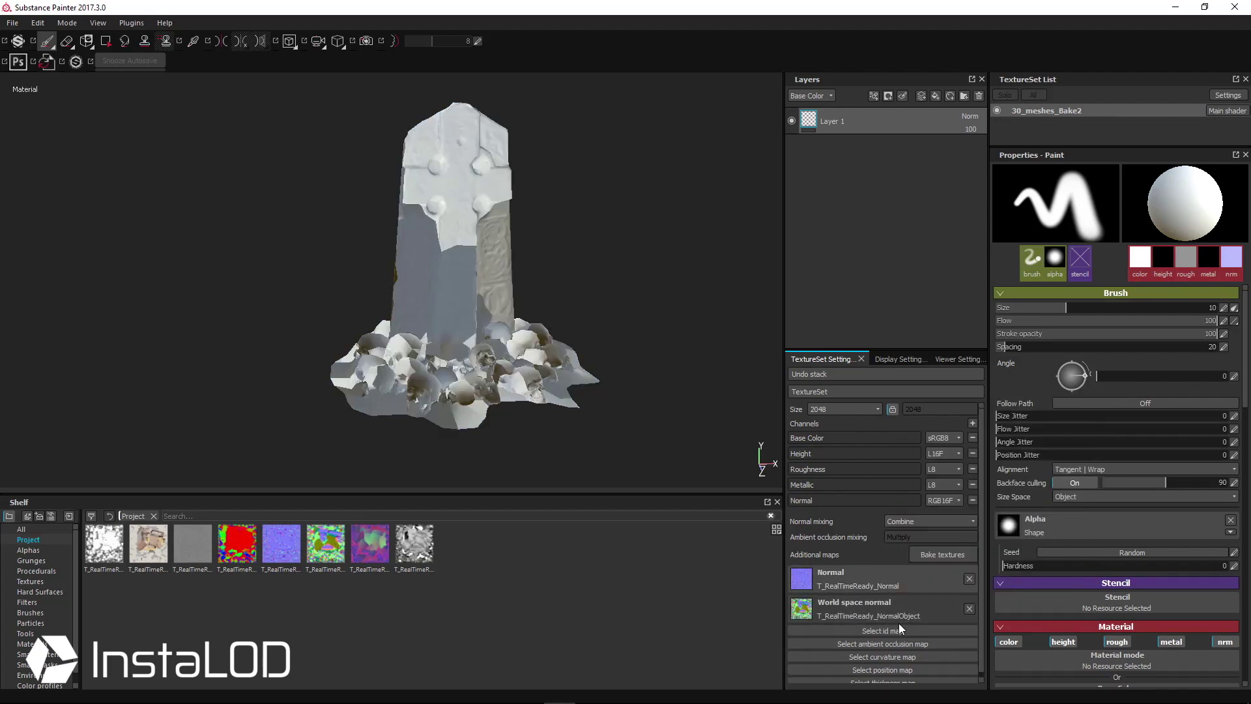
left_click(905, 628)
left_click(1030, 488)
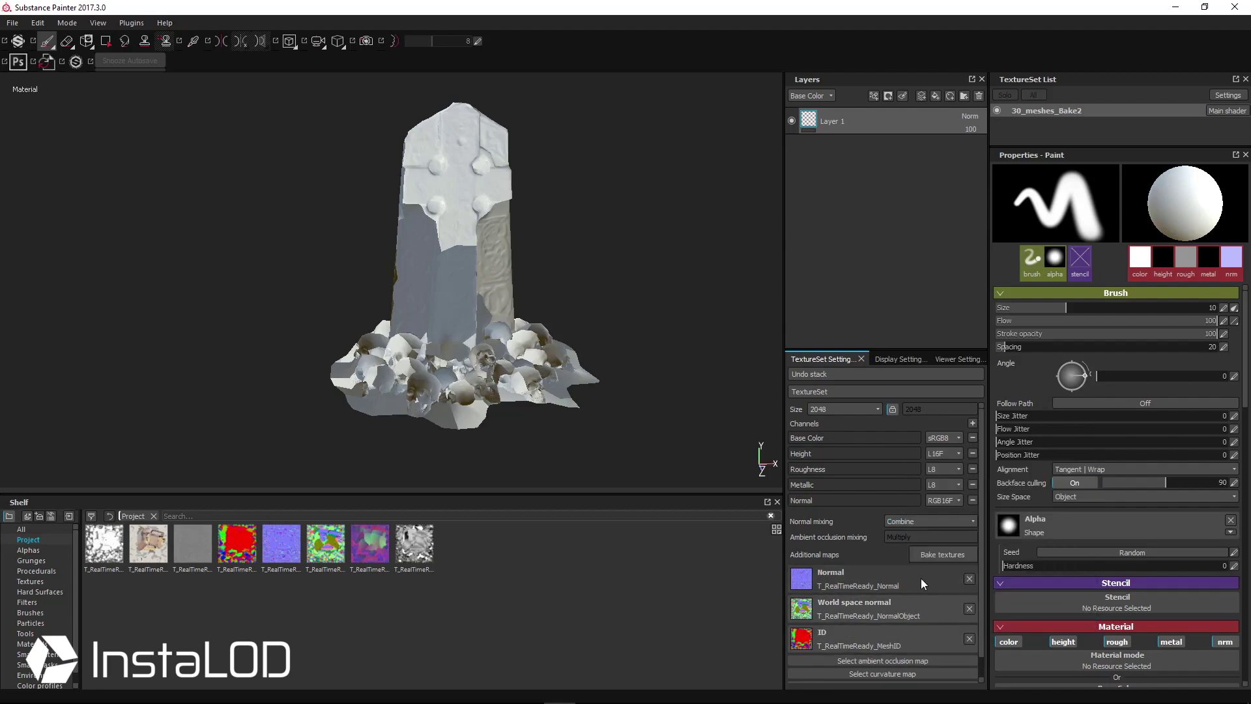
scroll(921, 577, "down", 1)
left_click(890, 639)
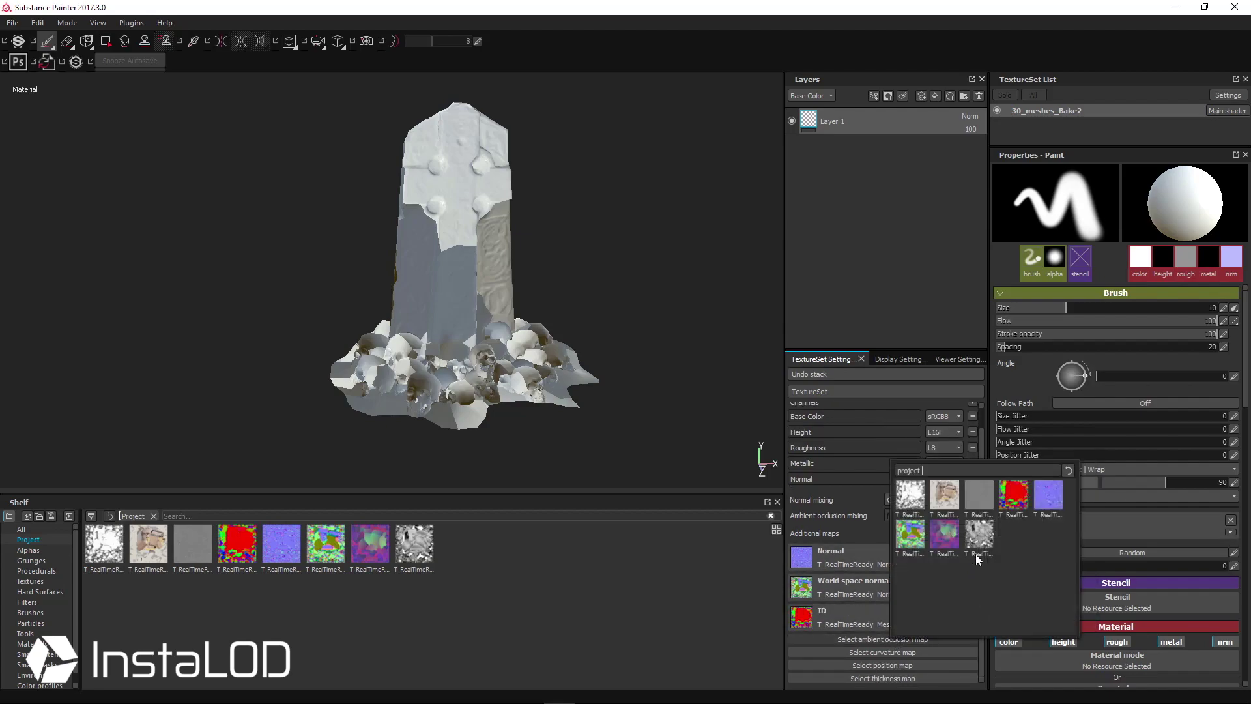
left_click(910, 496)
- Assign the curvature, position and thickness textures to their texture set map slots
scroll(808, 631, "down", 1)
left_click(883, 652)
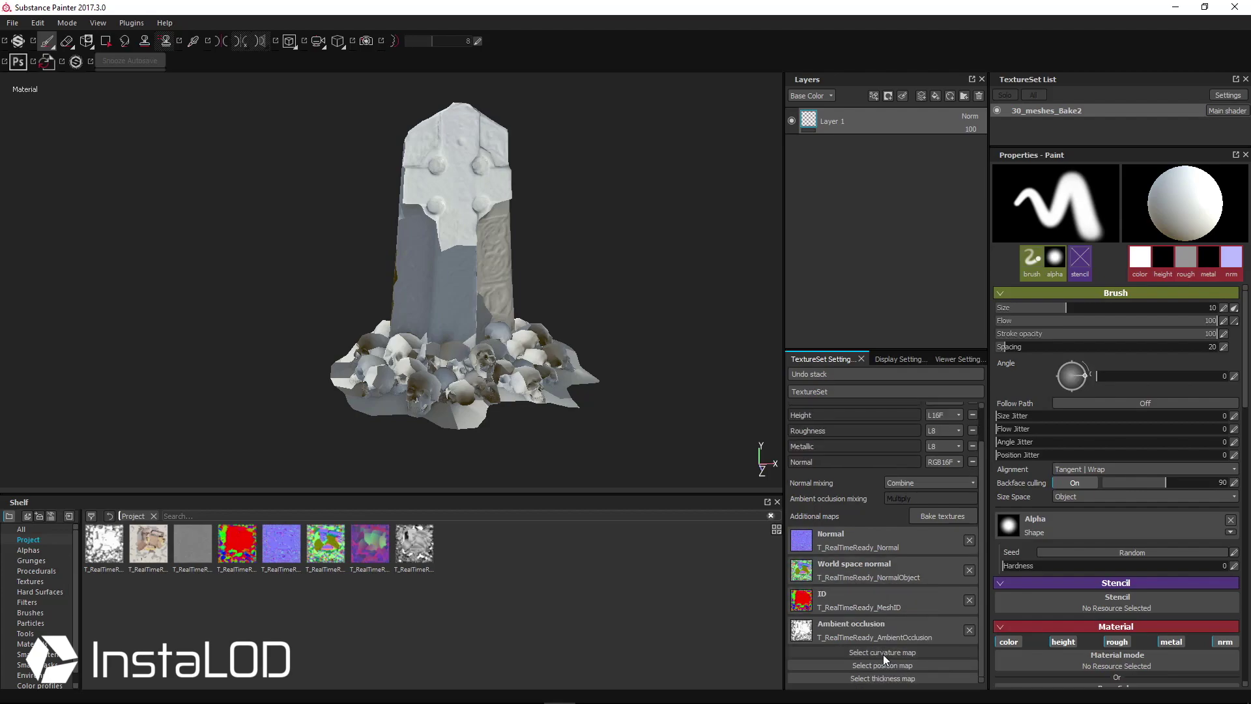
left_click(956, 548)
scroll(906, 626, "down", 1)
left_click(895, 661)
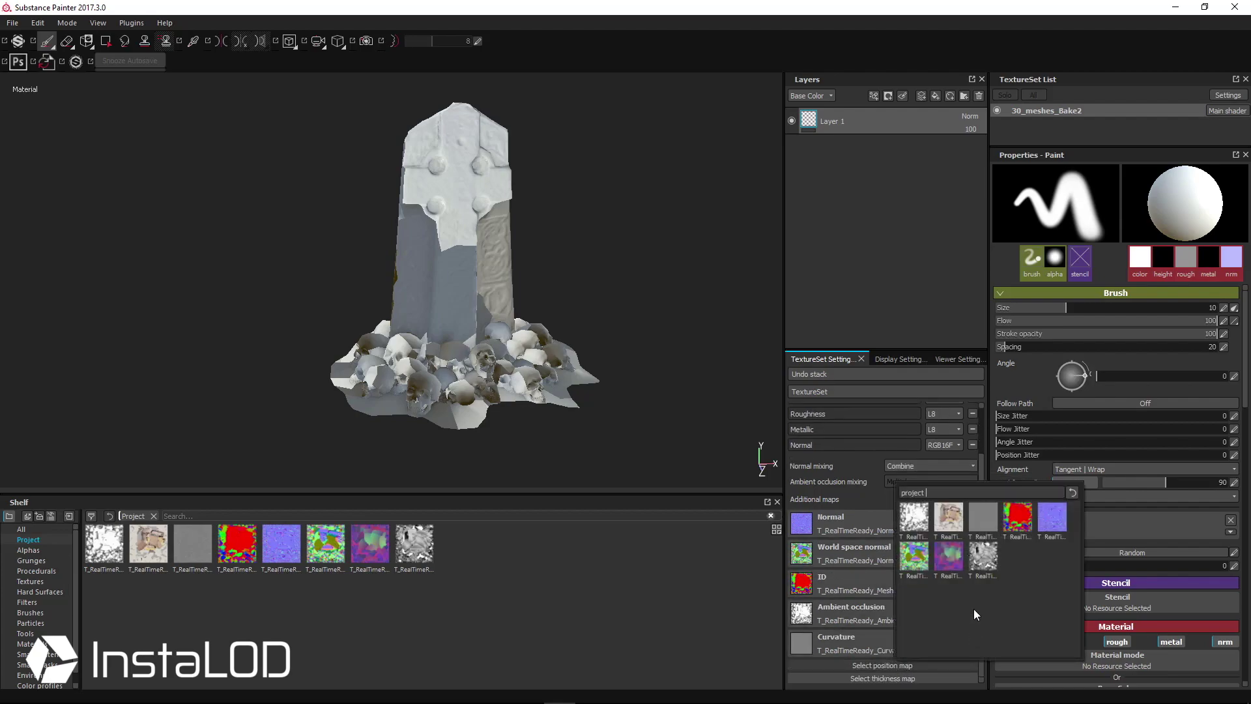
left_click(960, 549)
scroll(890, 625, "down", 1)
left_click(900, 679)
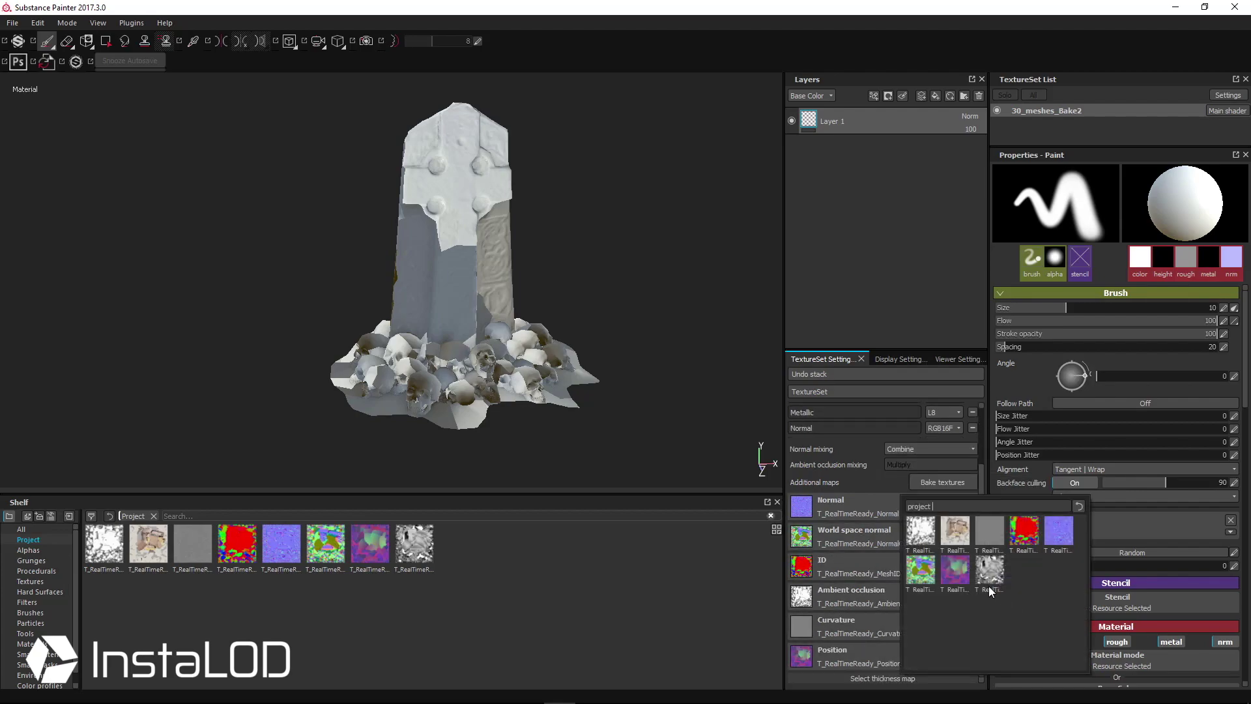
left_click(991, 570)
- Frame the whole gravestone from the front and show only the Base Color channel
left_click_drag(648, 365, 639, 349, "alt")
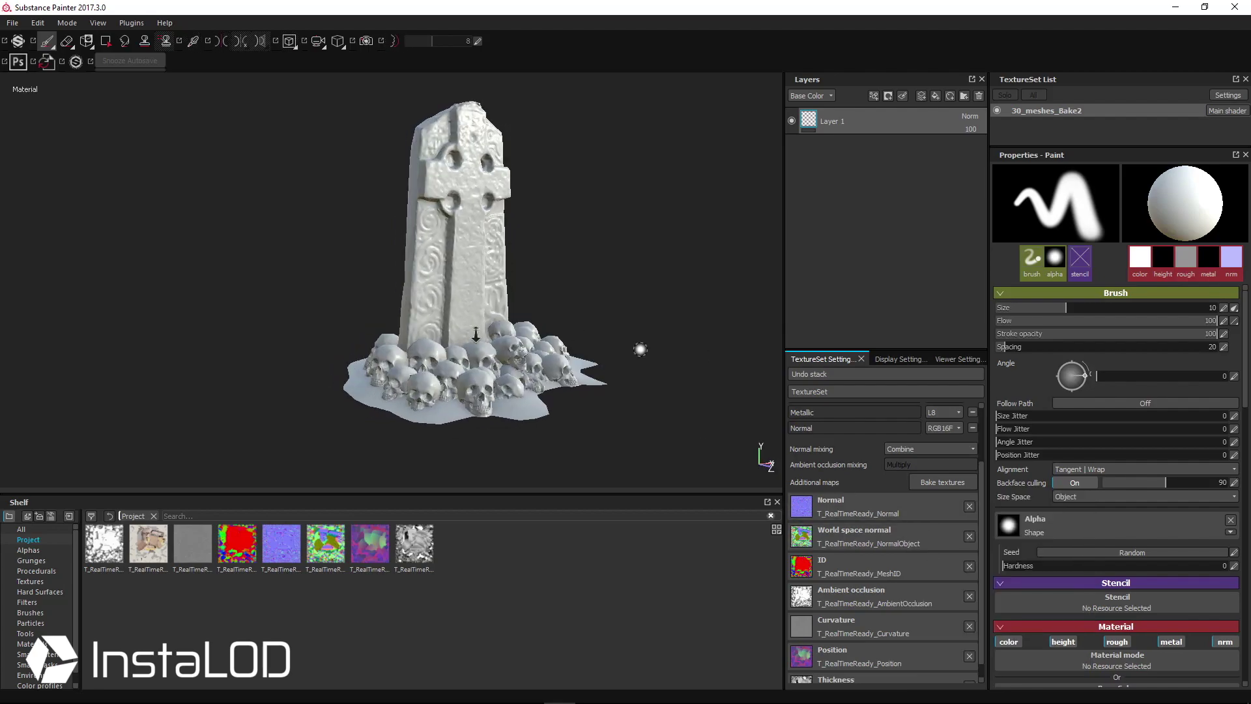
scroll(520, 330, "up", 3)
left_click_drag(521, 330, 664, 326, "alt")
right_click_drag(383, 333, 584, 338, "alt")
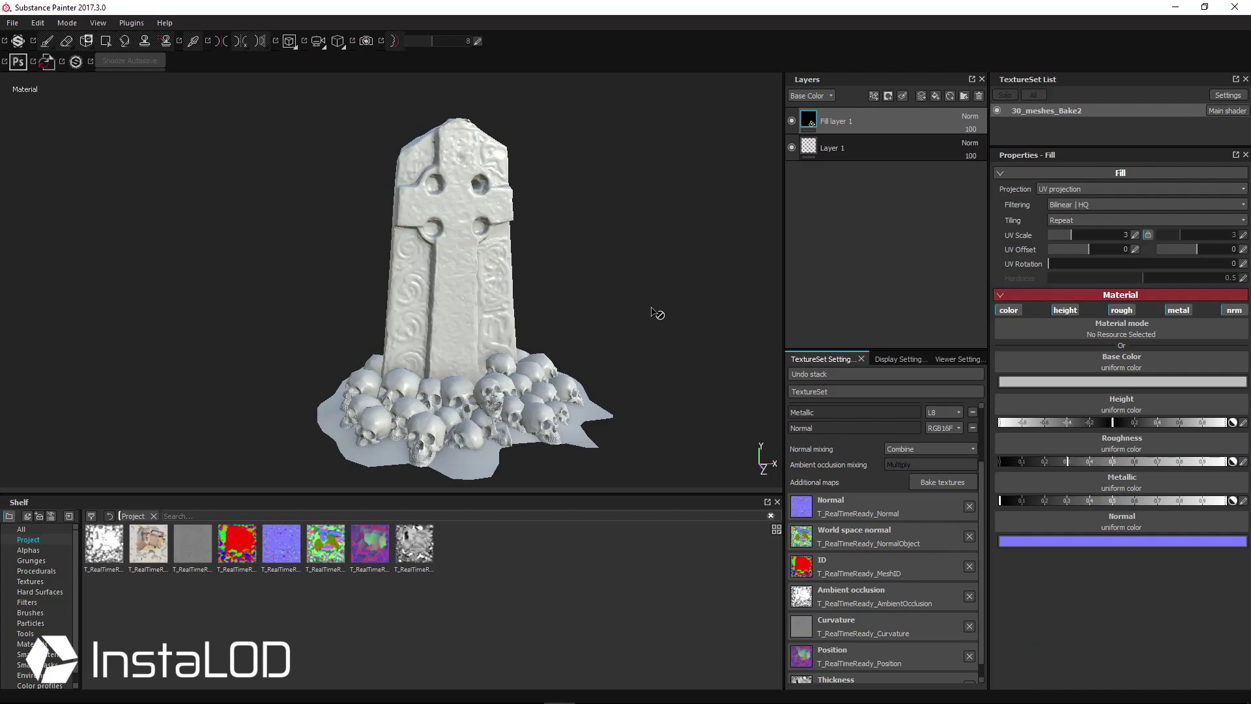
key("c")
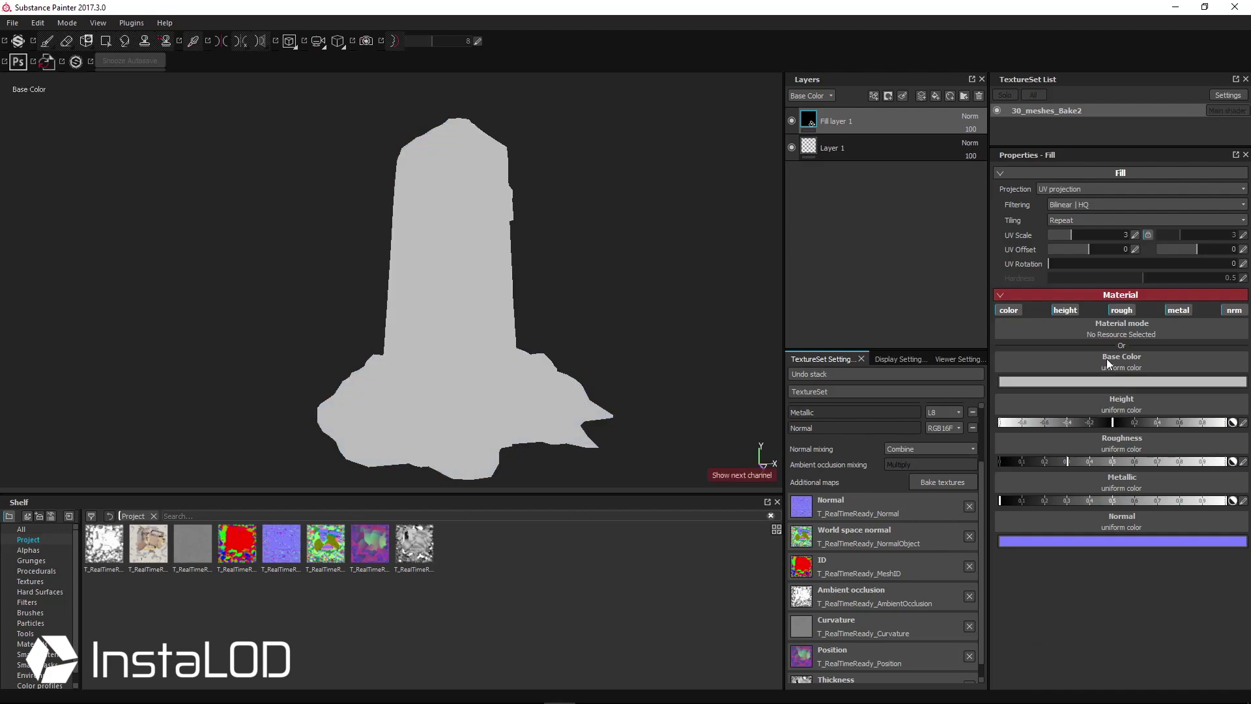
- Set the fill's UV Scale to 1 and try the AO, then Color map as base colour
left_click_drag(1071, 234, 1064, 235)
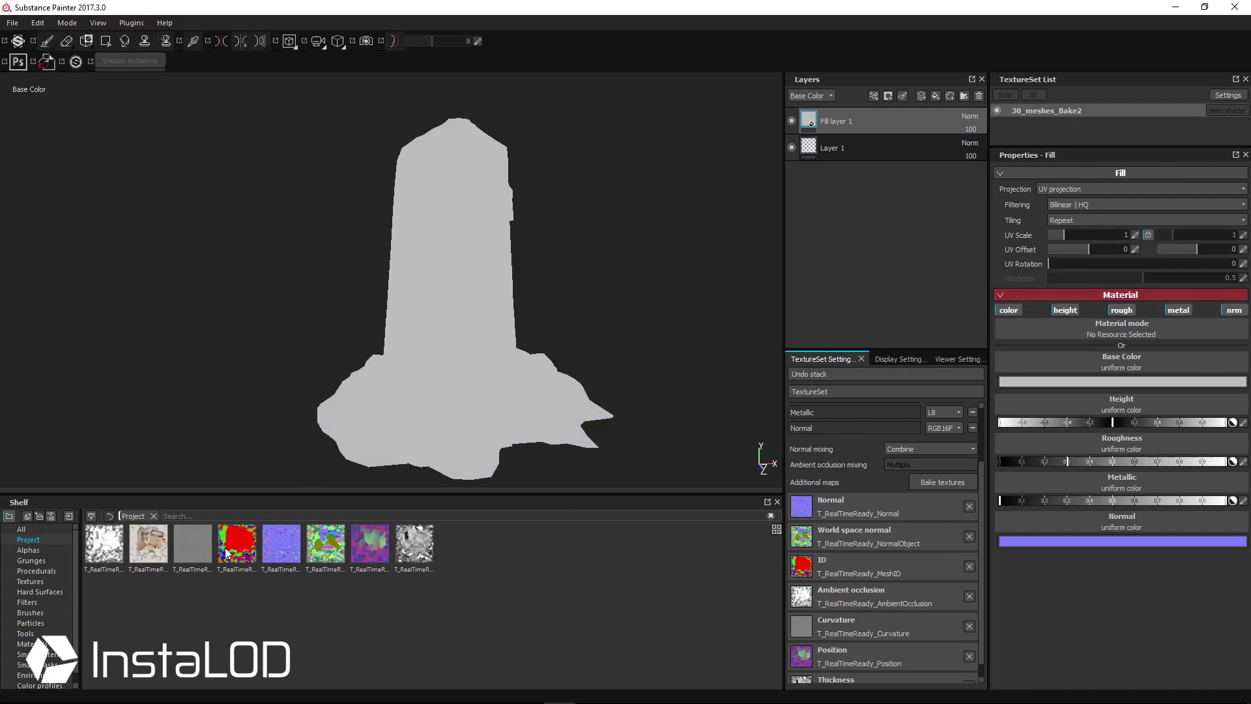
left_click_drag(99, 553, 1079, 369)
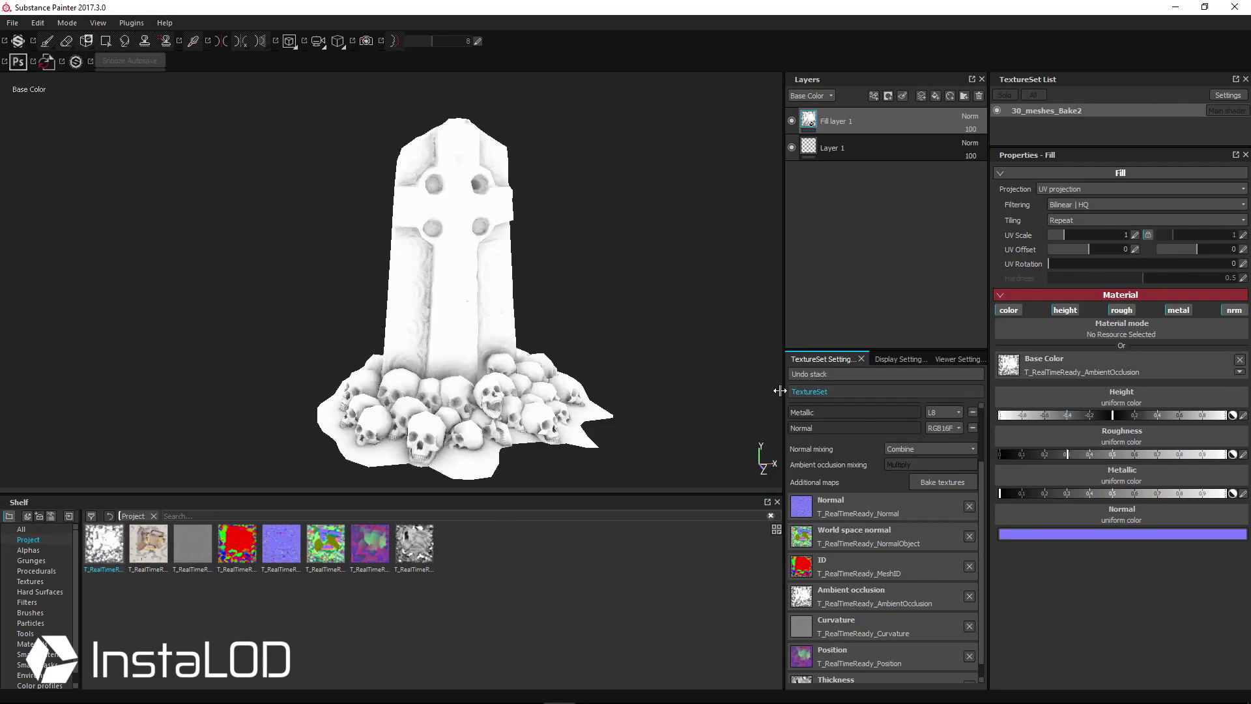
left_click_drag(470, 386, 346, 352, "alt")
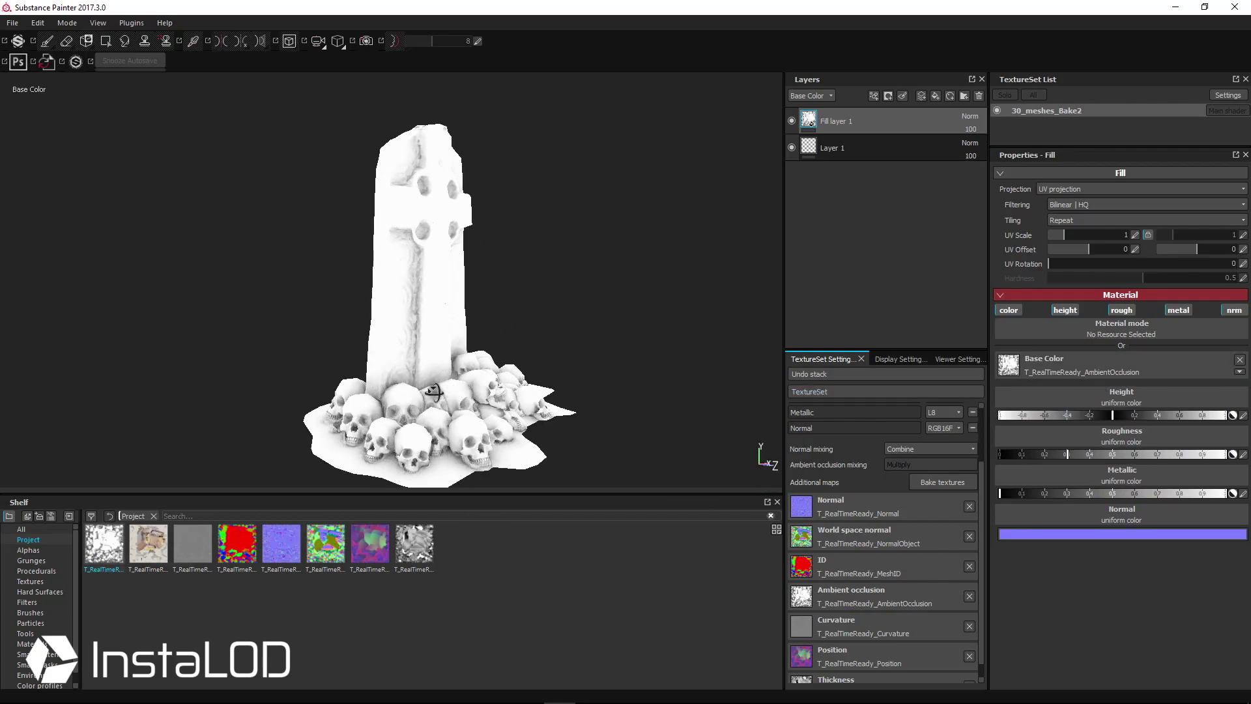
left_click_drag(157, 546, 1082, 368)
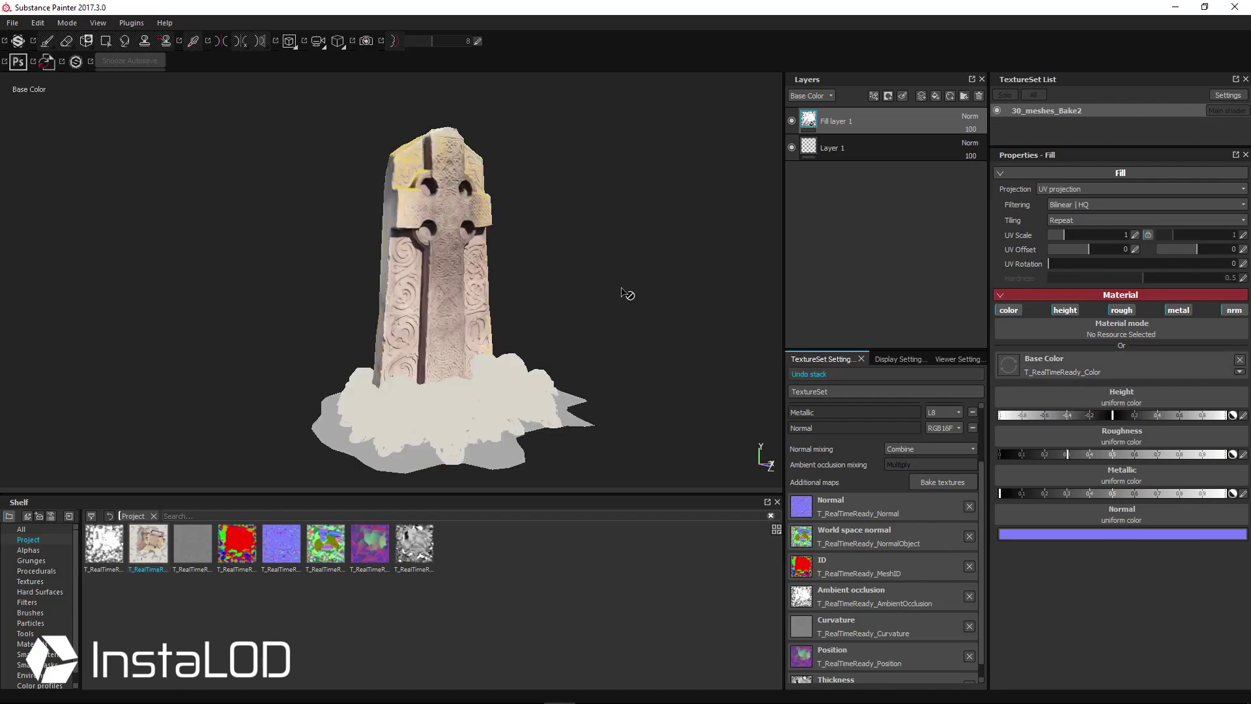
left_click_drag(515, 277, 514, 285, "alt")
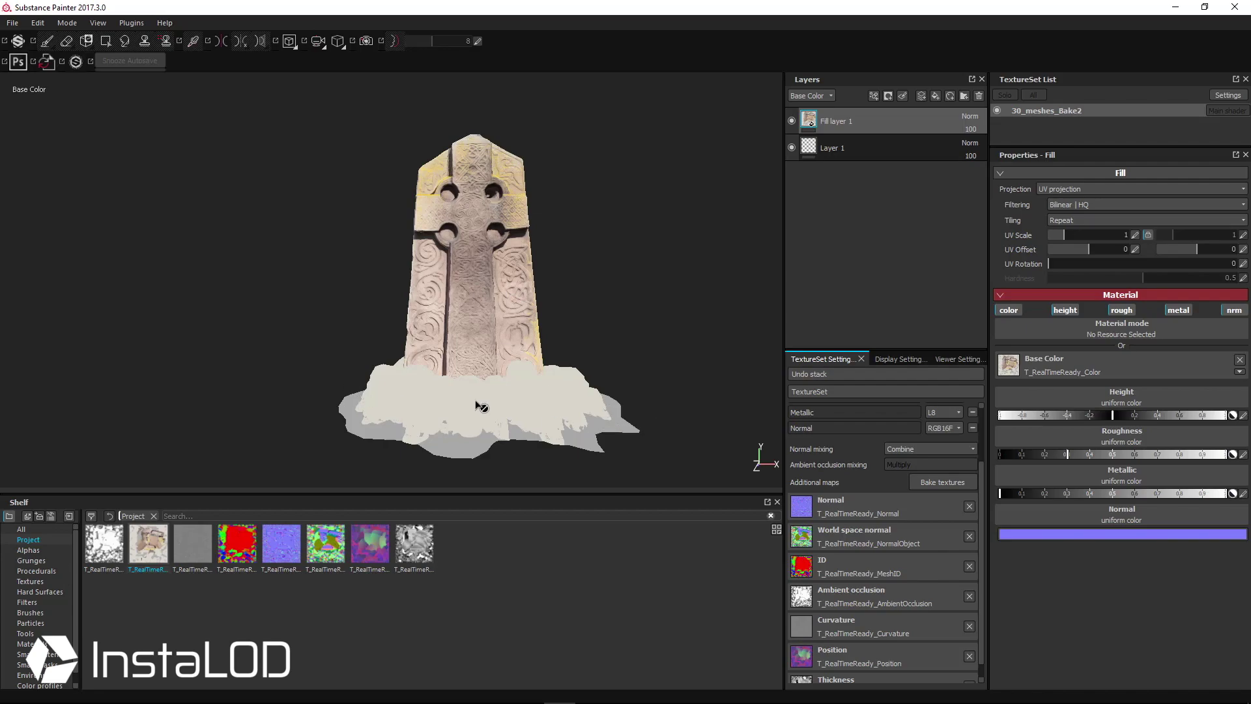
- Use the MeshID map as the fill's base colour and orbit to inspect it
left_click_drag(482, 438, 1008, 365, "alt")
left_click_drag(243, 552, 1014, 364)
left_click_drag(629, 336, 528, 377, "alt")
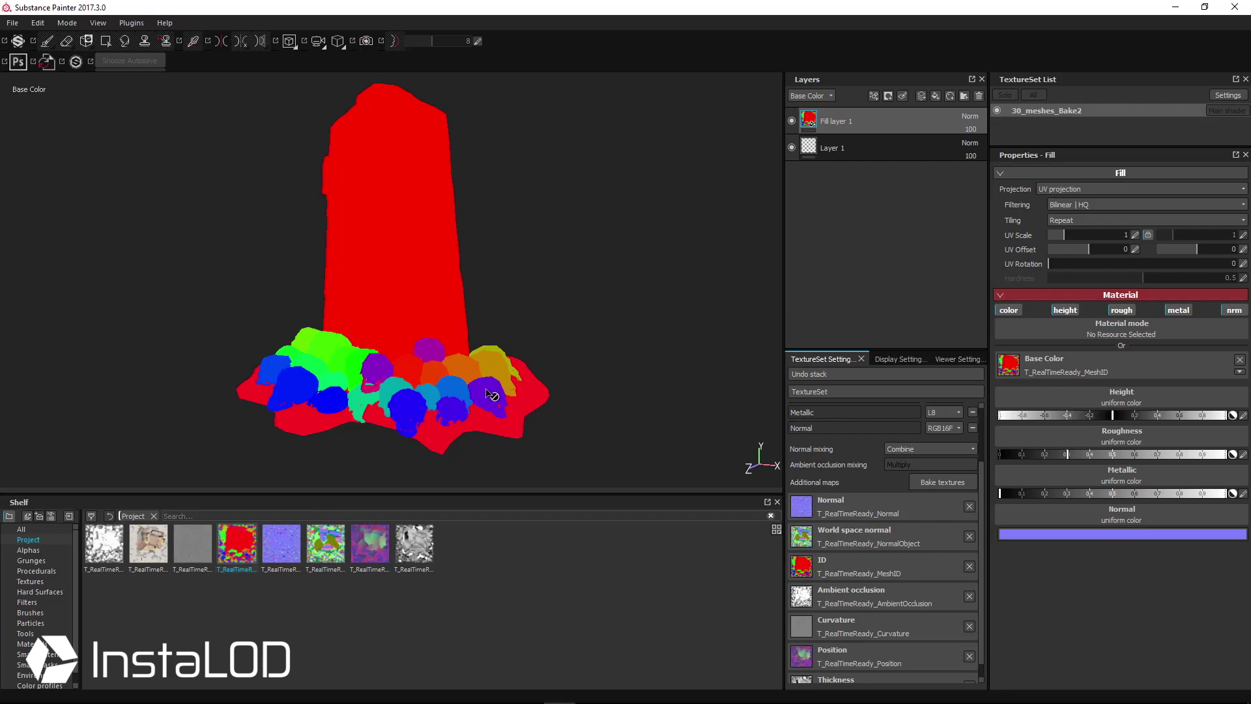
- Preview the Normal and World space normal maps as the fill's base colour
left_click_drag(492, 395, 548, 437, "alt")
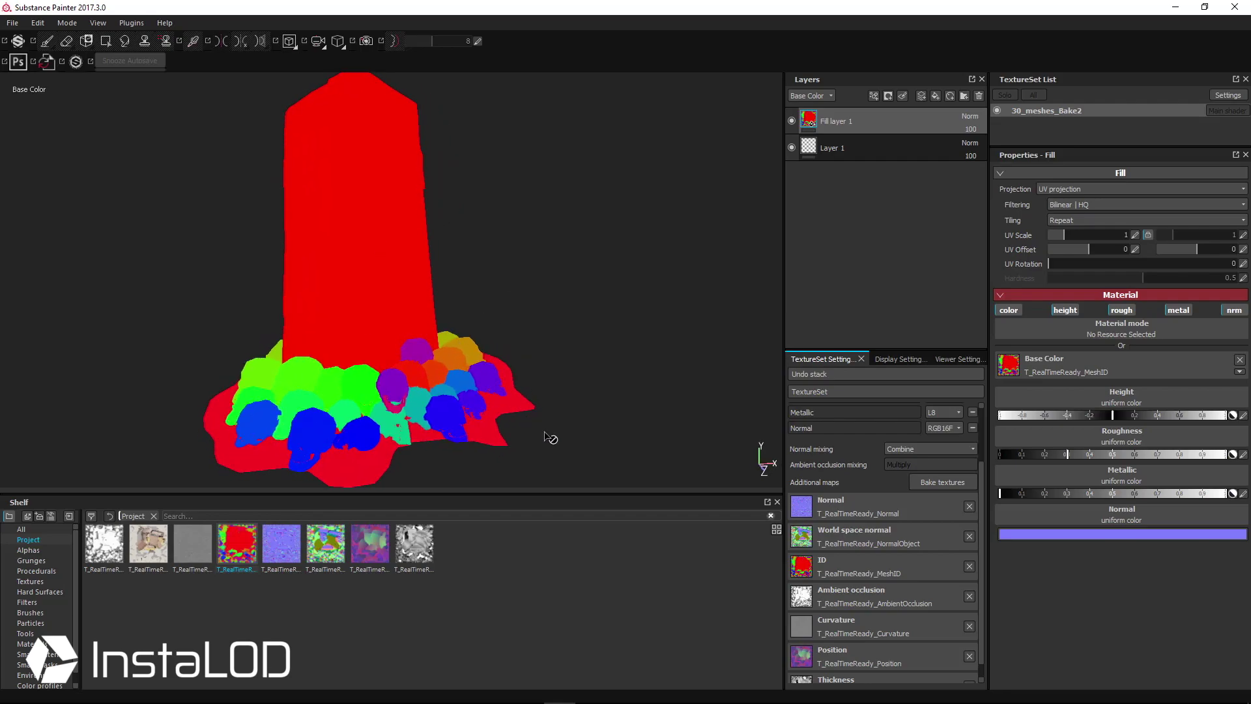
left_click_drag(435, 309, 536, 441, "alt")
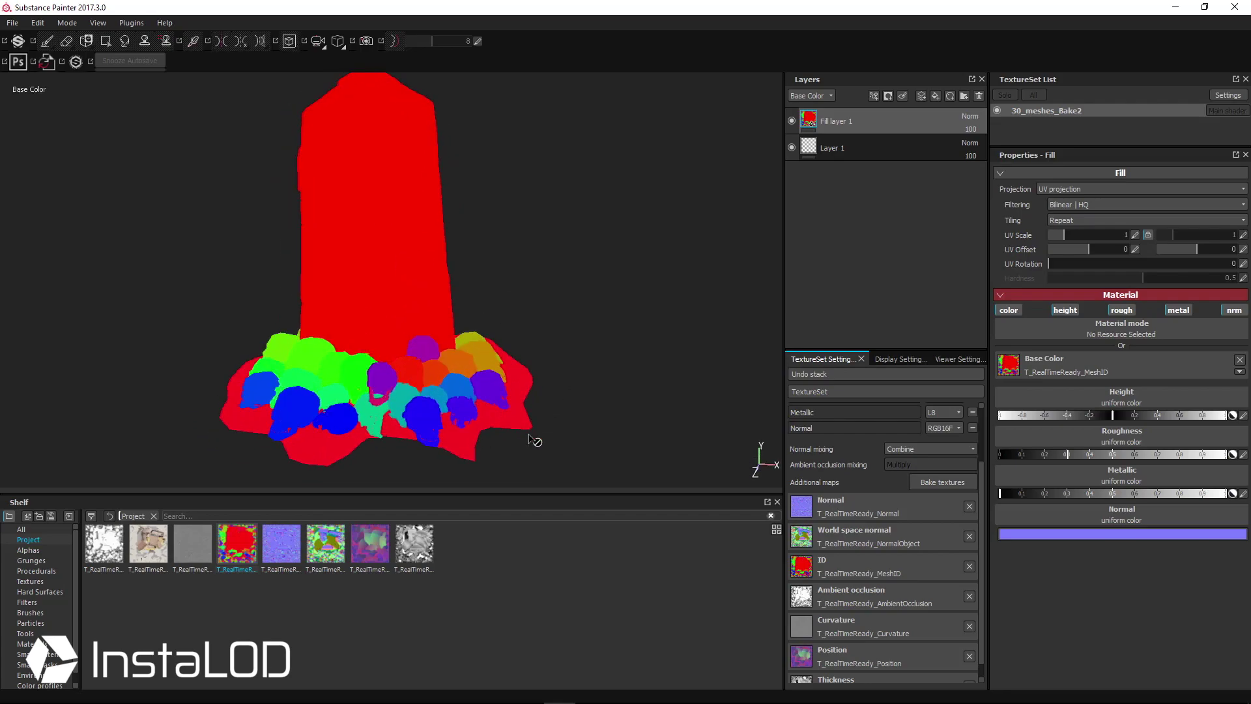
mouse_move(559, 363)
left_mouse_down("alt")
mouse_move(448, 315)
mouse_move(550, 363)
left_mouse_up("alt")
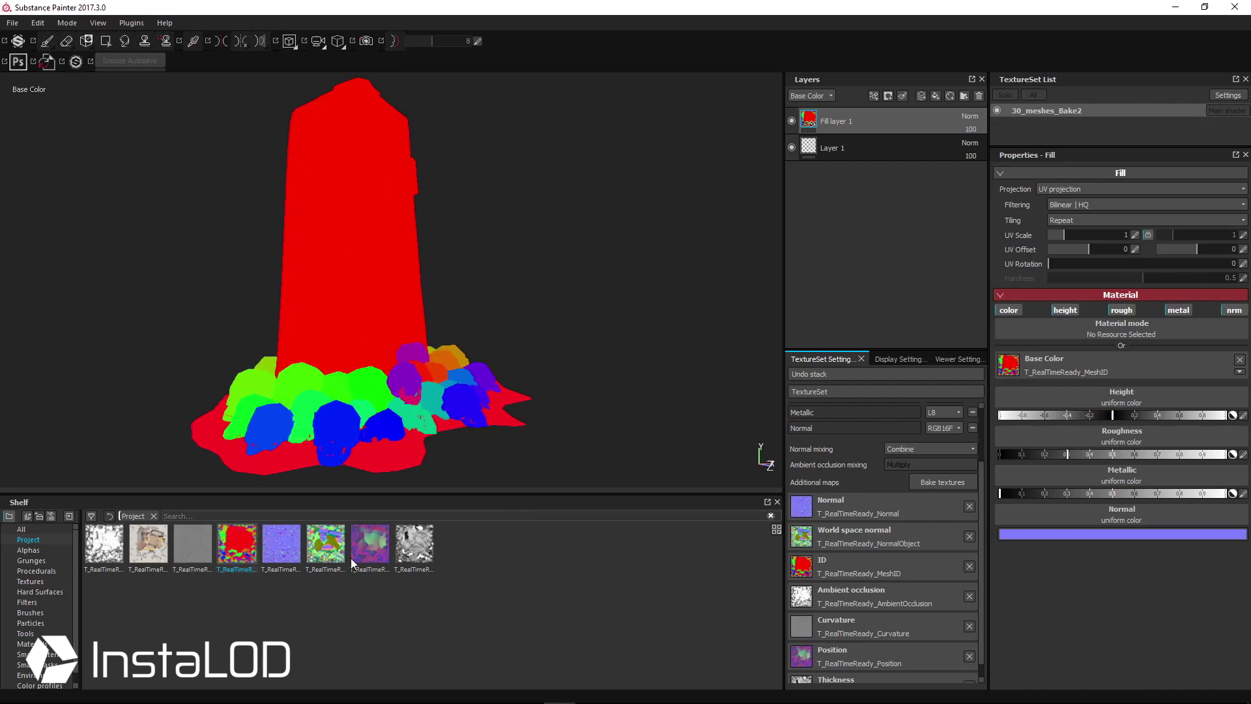
left_click_drag(281, 543, 1043, 365)
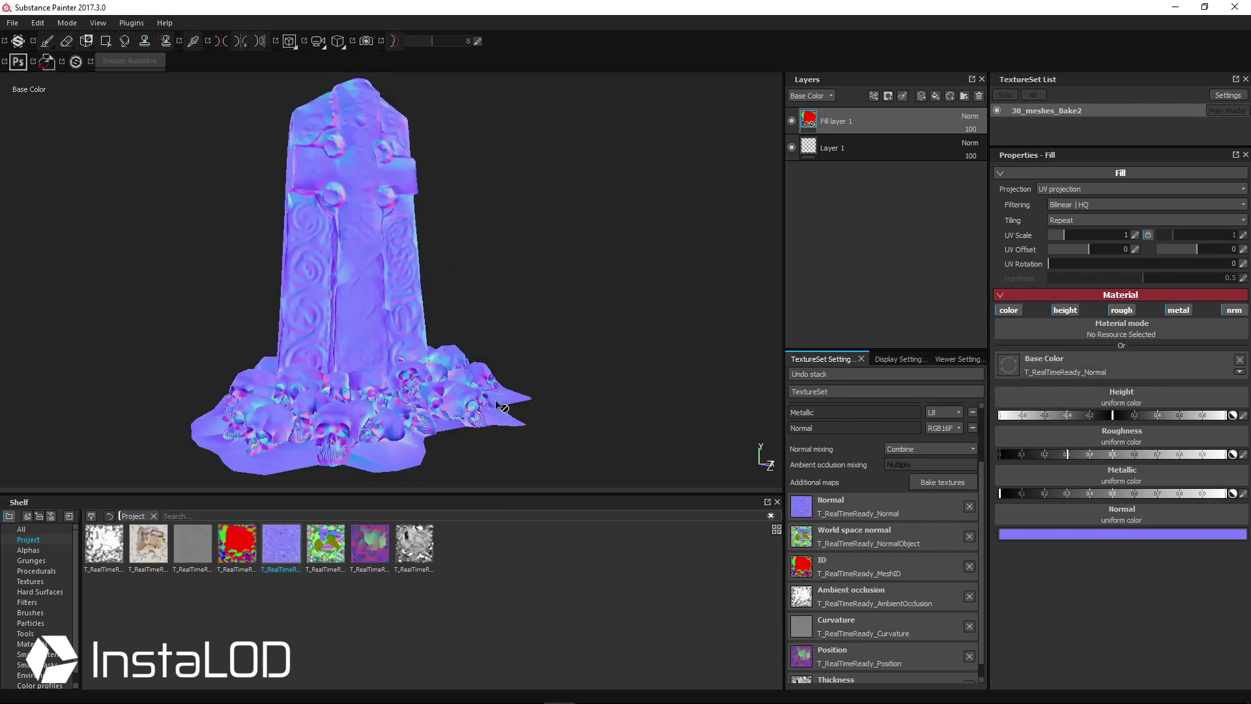
left_click_drag(326, 542, 1082, 365)
- Preview the Position map, then settle on Thickness as base colour and inspect it
left_click_drag(573, 407, 610, 307, "alt")
left_click_drag(385, 548, 1077, 362)
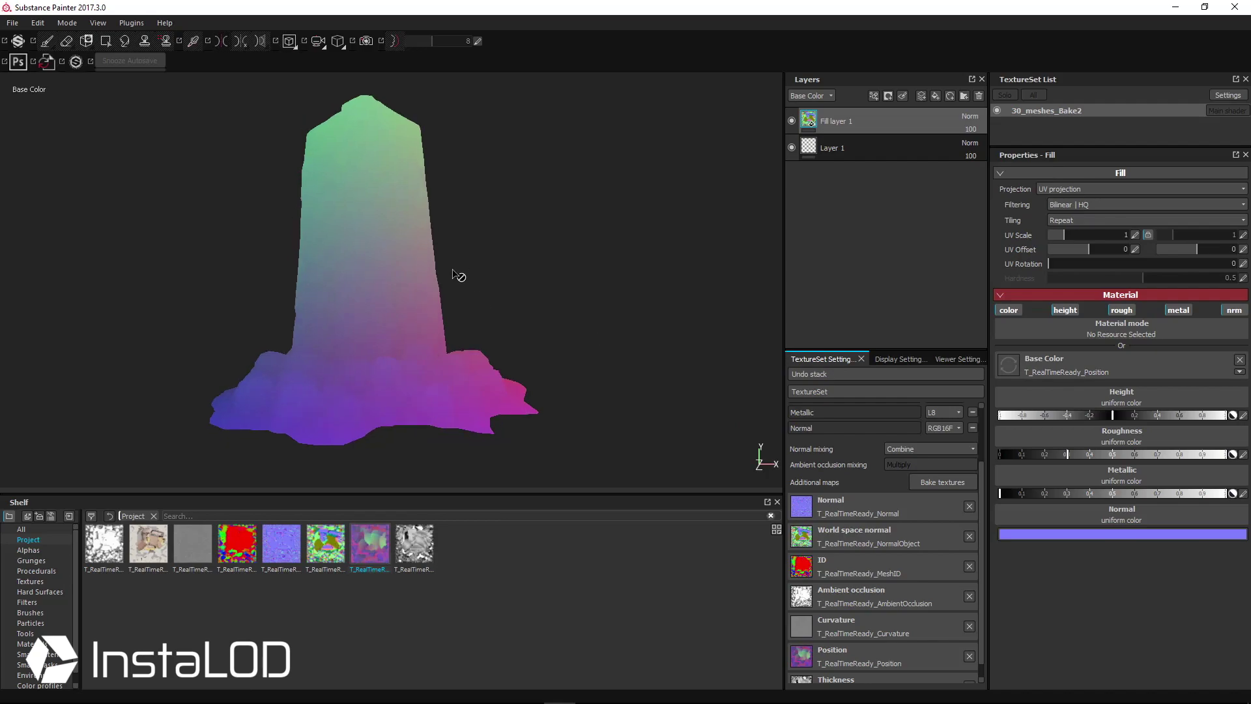
left_click_drag(415, 543, 1055, 365)
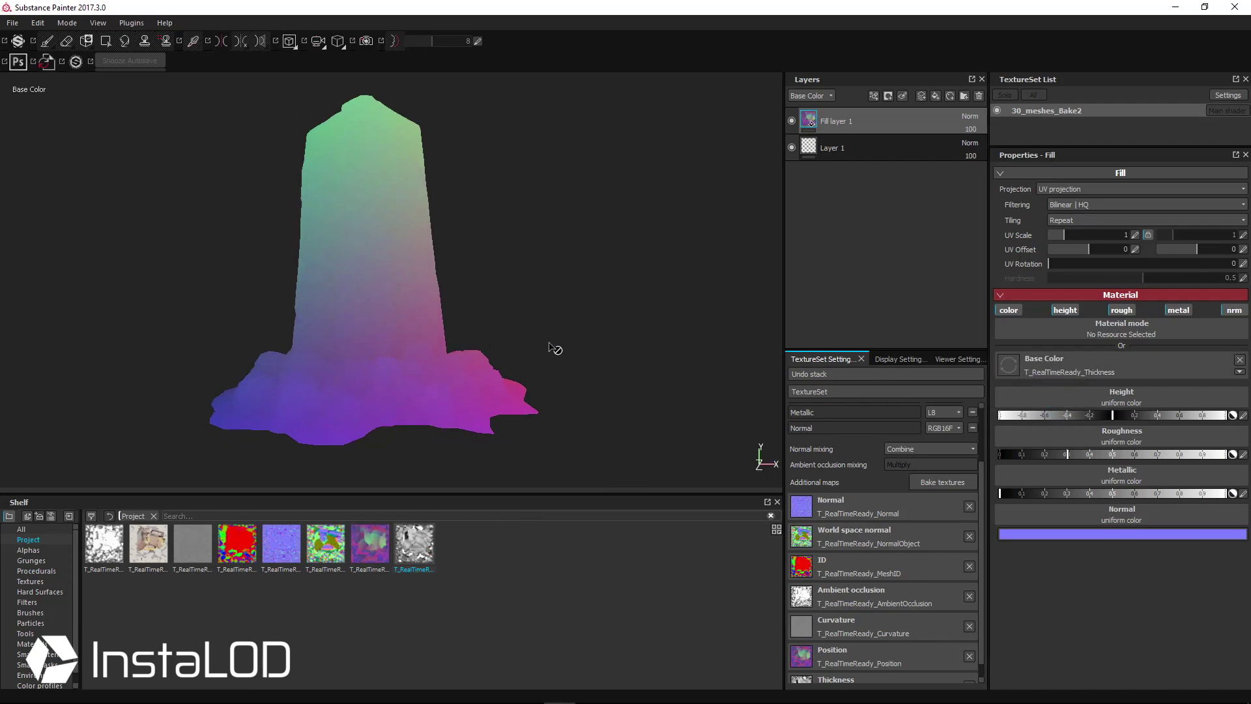
left_click_drag(529, 345, 546, 365, "alt")
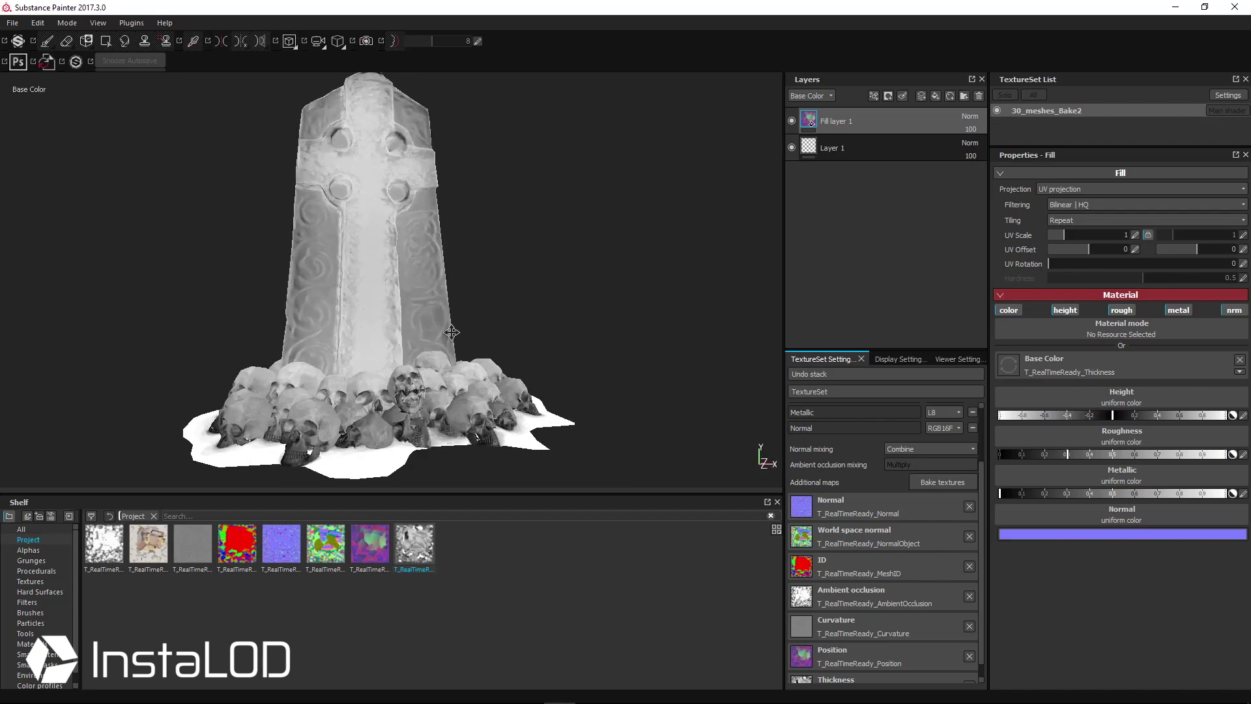
right_click_drag(546, 365, 554, 388, "alt")
left_click_drag(554, 387, 587, 364, "alt")
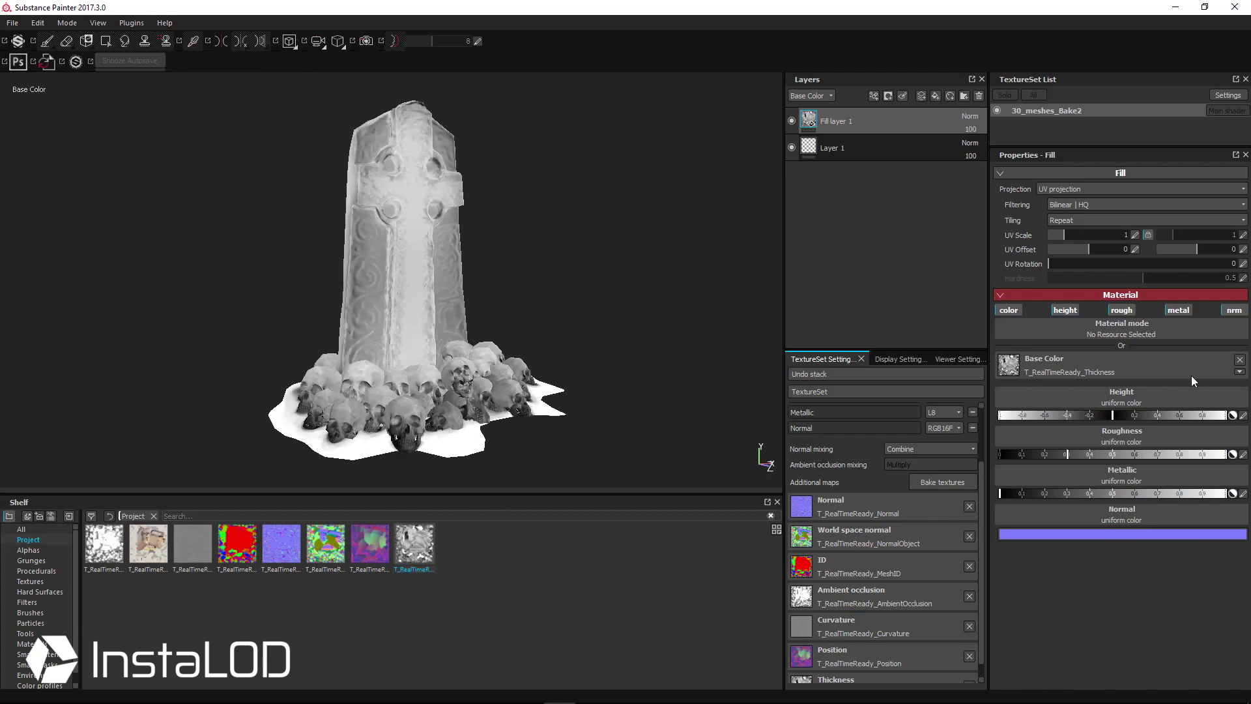
- Delete the test fill layer and switch the viewport to full material view
key("Delete")
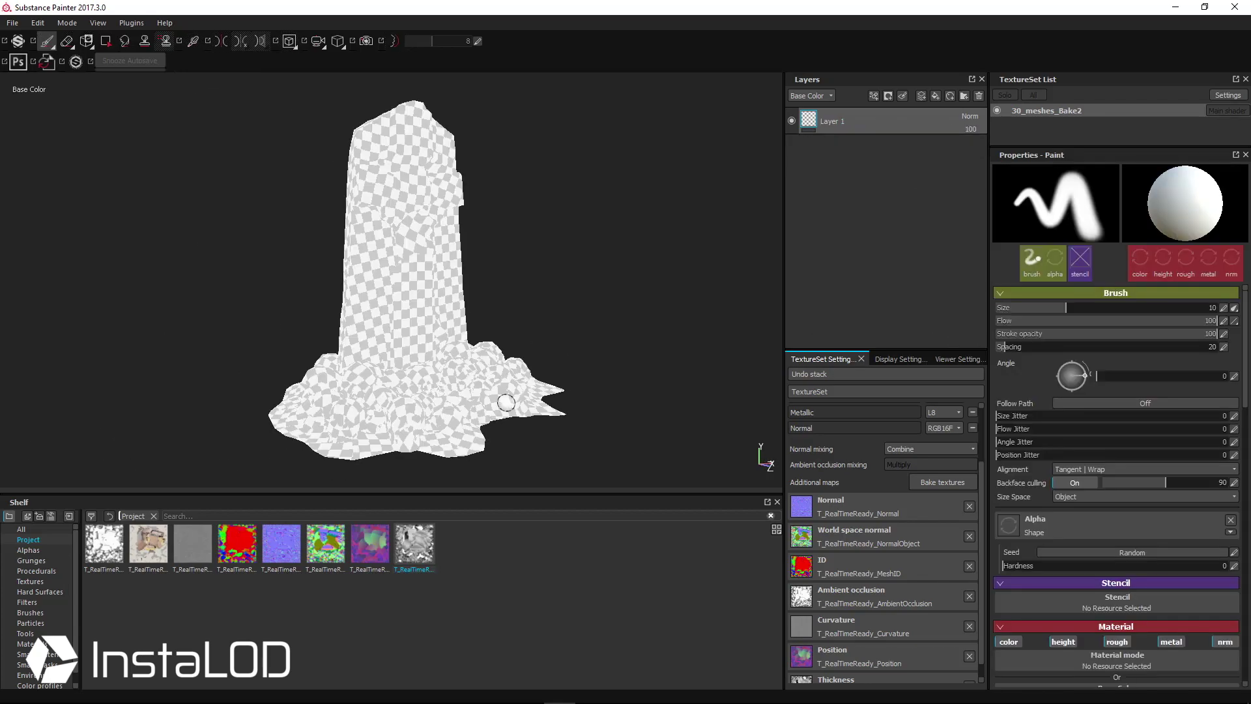
key("m")
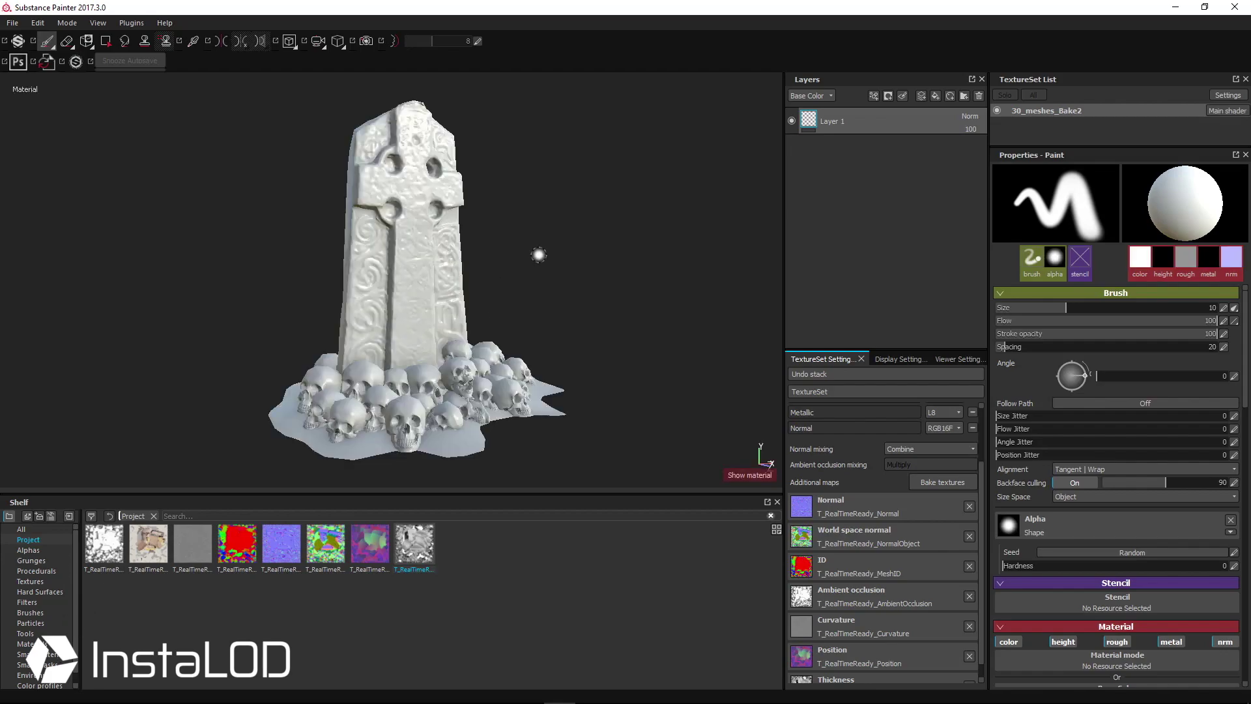
left_click_drag(539, 257, 445, 333, "alt")
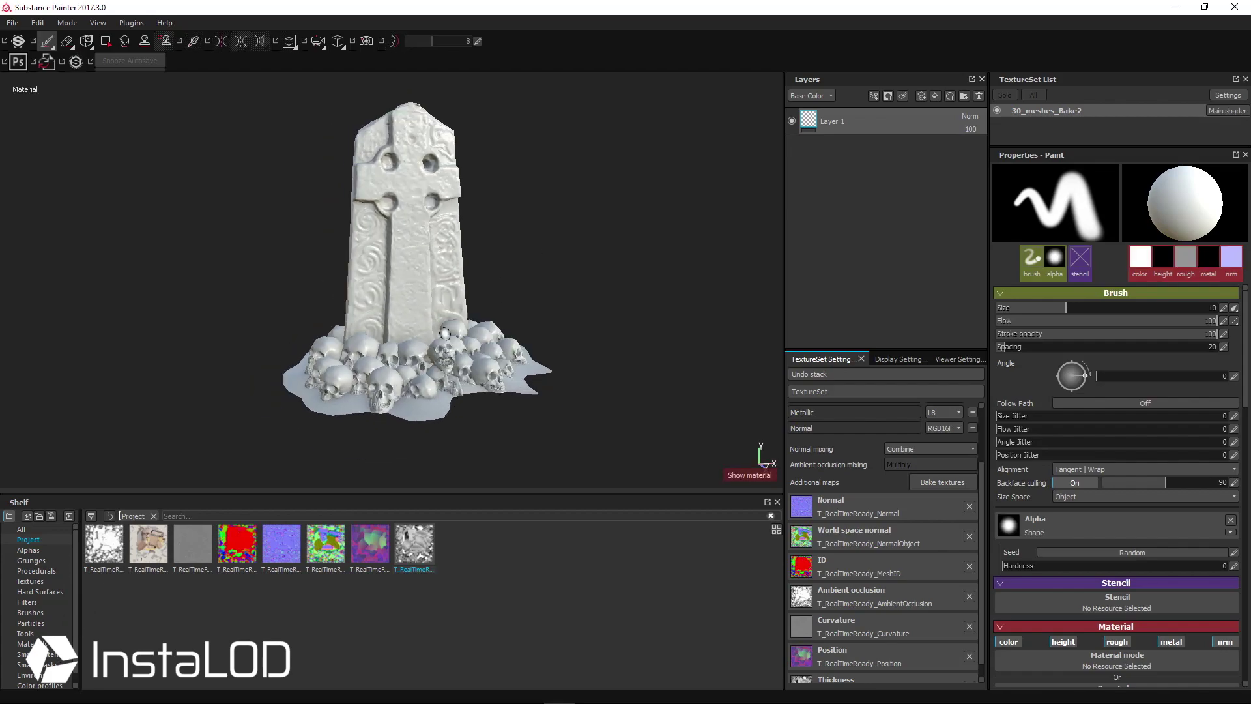
- Filter smart materials by 'IL_' and add IL_Stone, IL_Bone and IL_Weathering layers
left_click(56, 655)
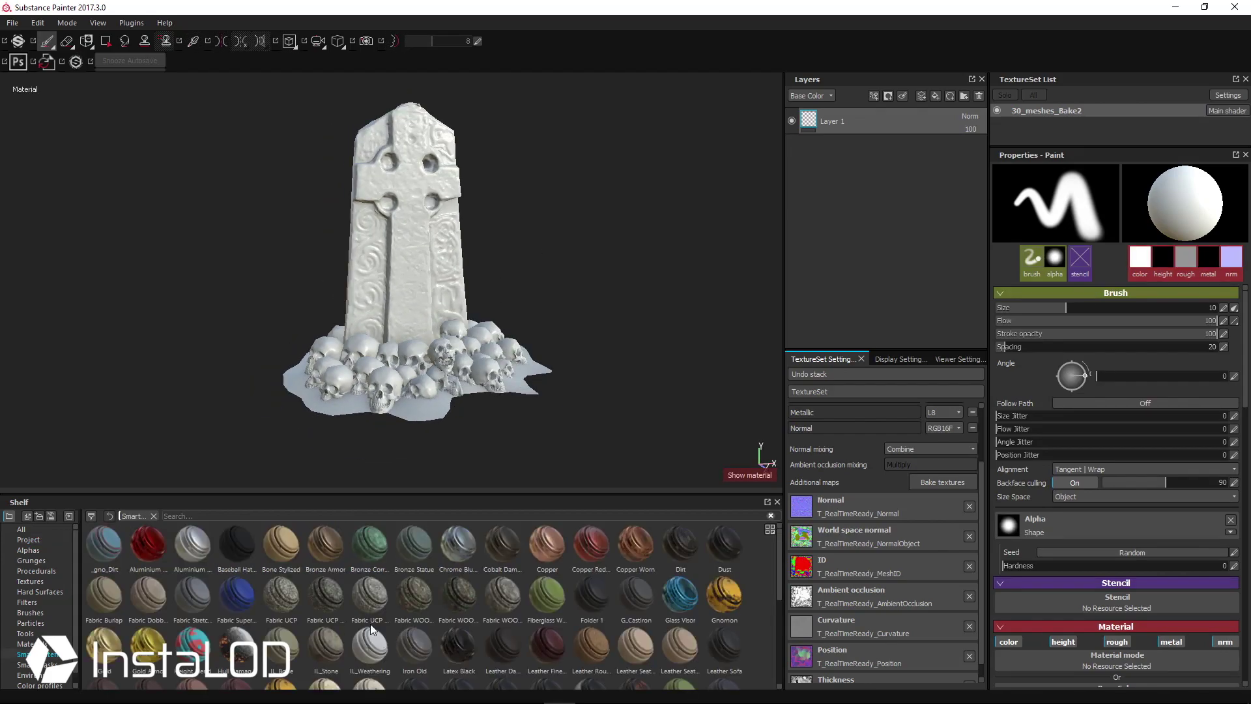
left_click(194, 516)
type("IL_")
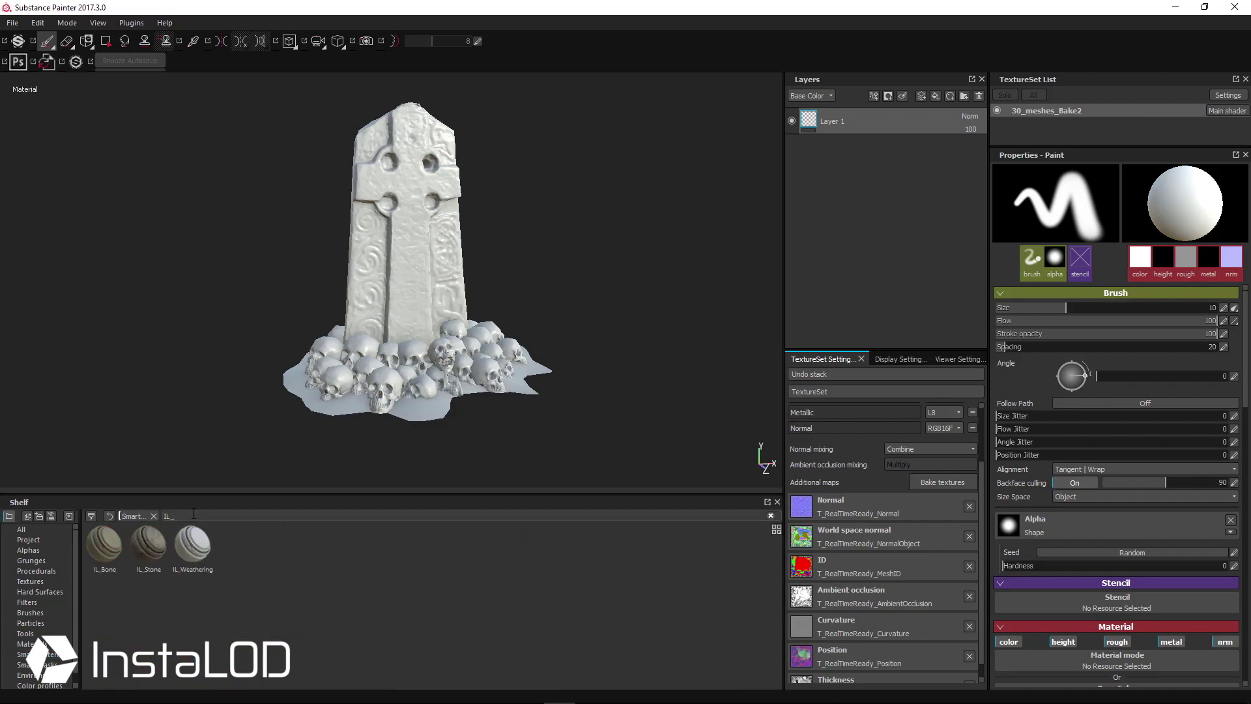
left_click_drag(149, 544, 811, 126)
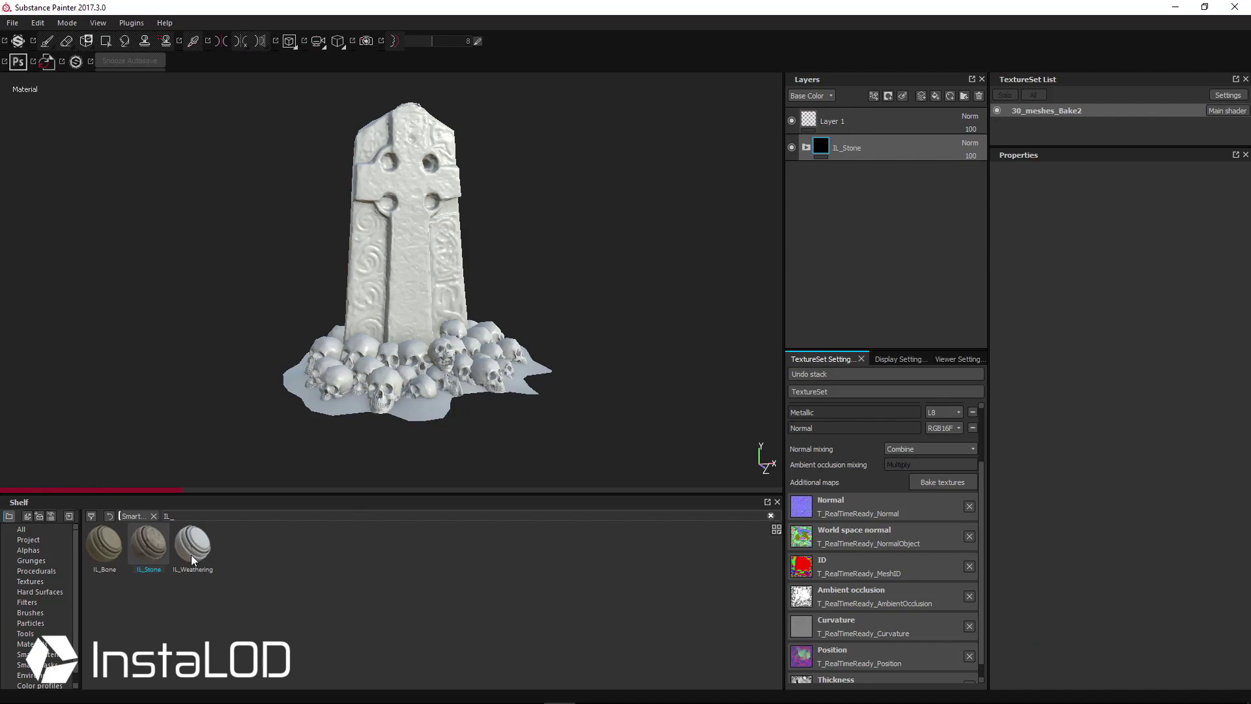
left_click_drag(108, 549, 878, 115)
left_click_drag(204, 558, 913, 113)
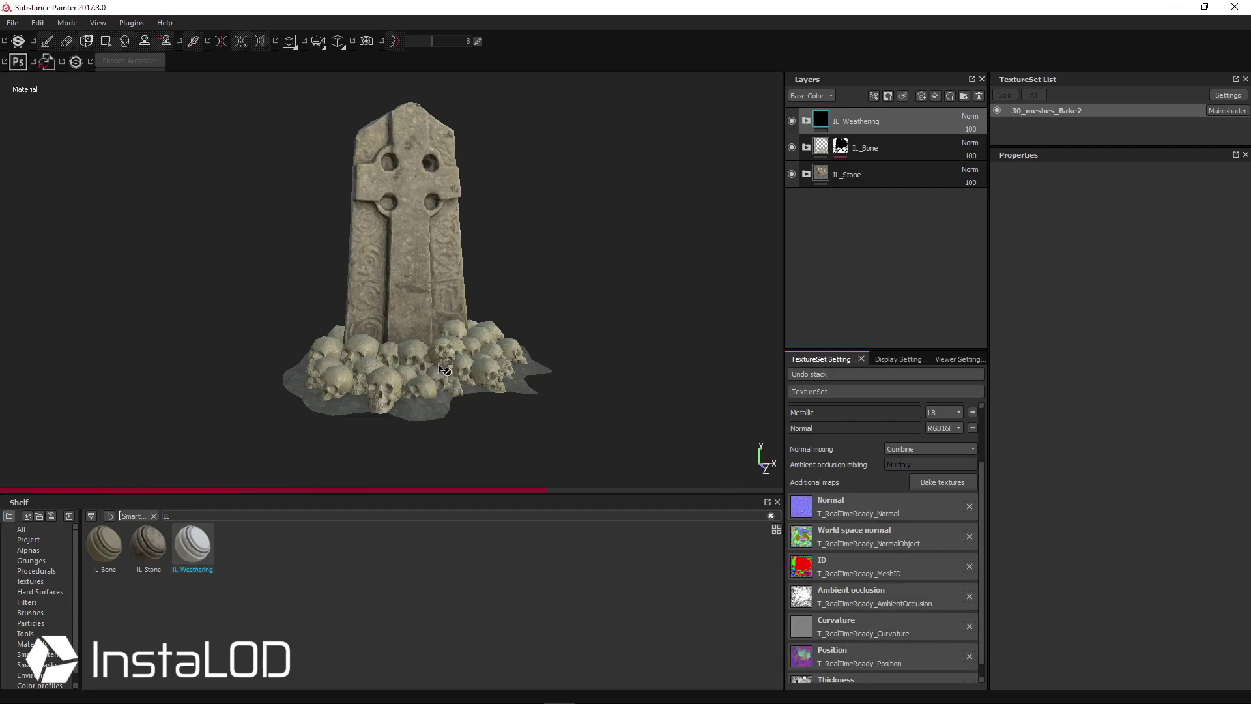
- Orbit around the textured gravestone to inspect the stone's narrow side
scroll(567, 319, "up", 6)
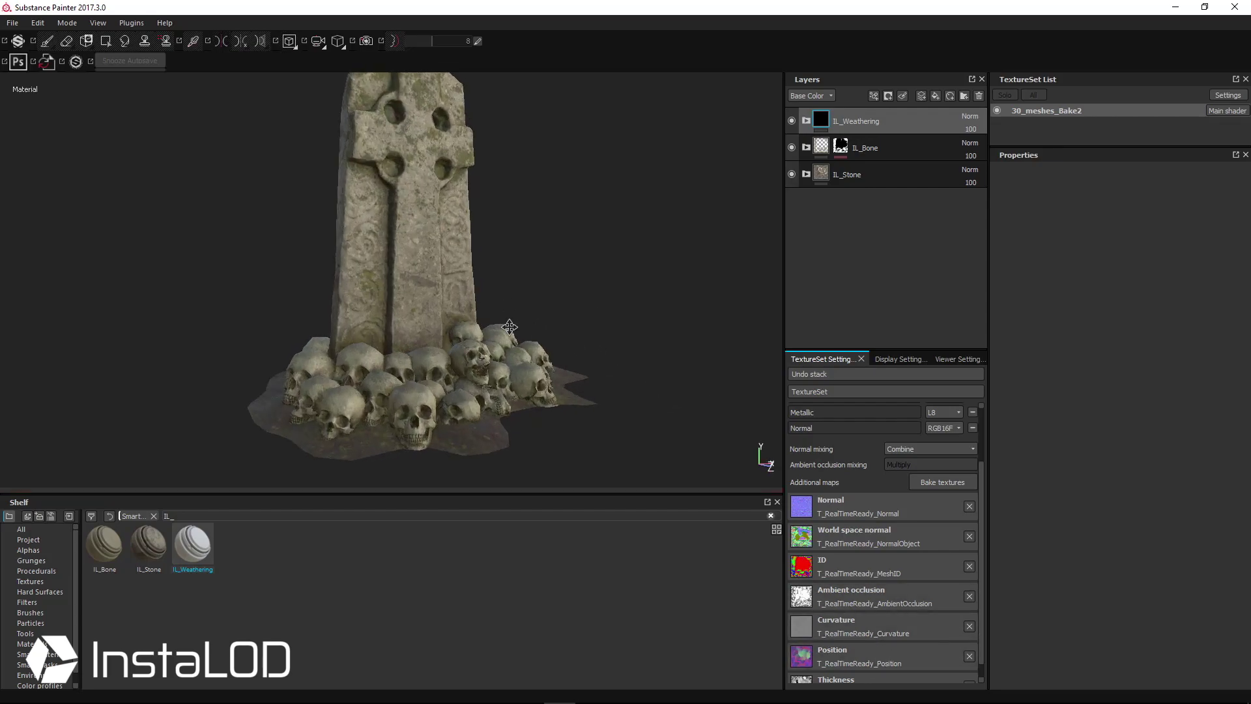
scroll(574, 417, "down", 3)
left_click_drag(573, 417, 590, 417, "alt")
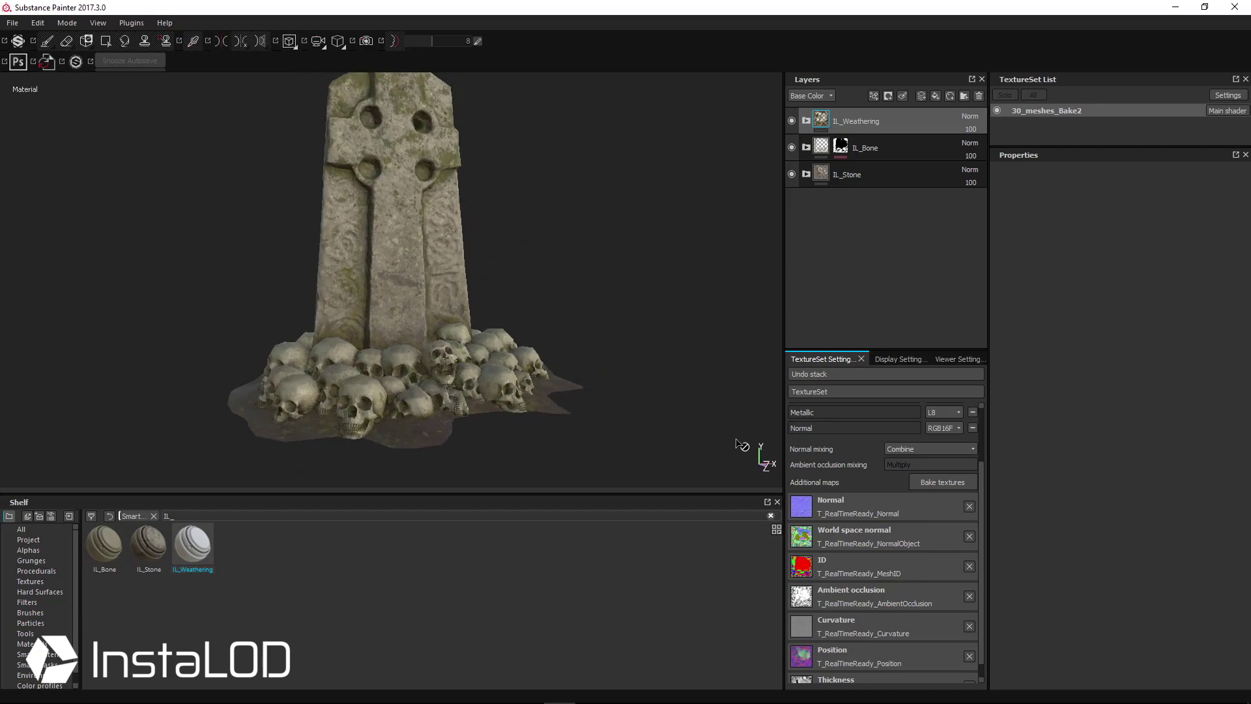
left_click_drag(651, 272, 553, 241, "alt")
scroll(553, 240, "down", 3)
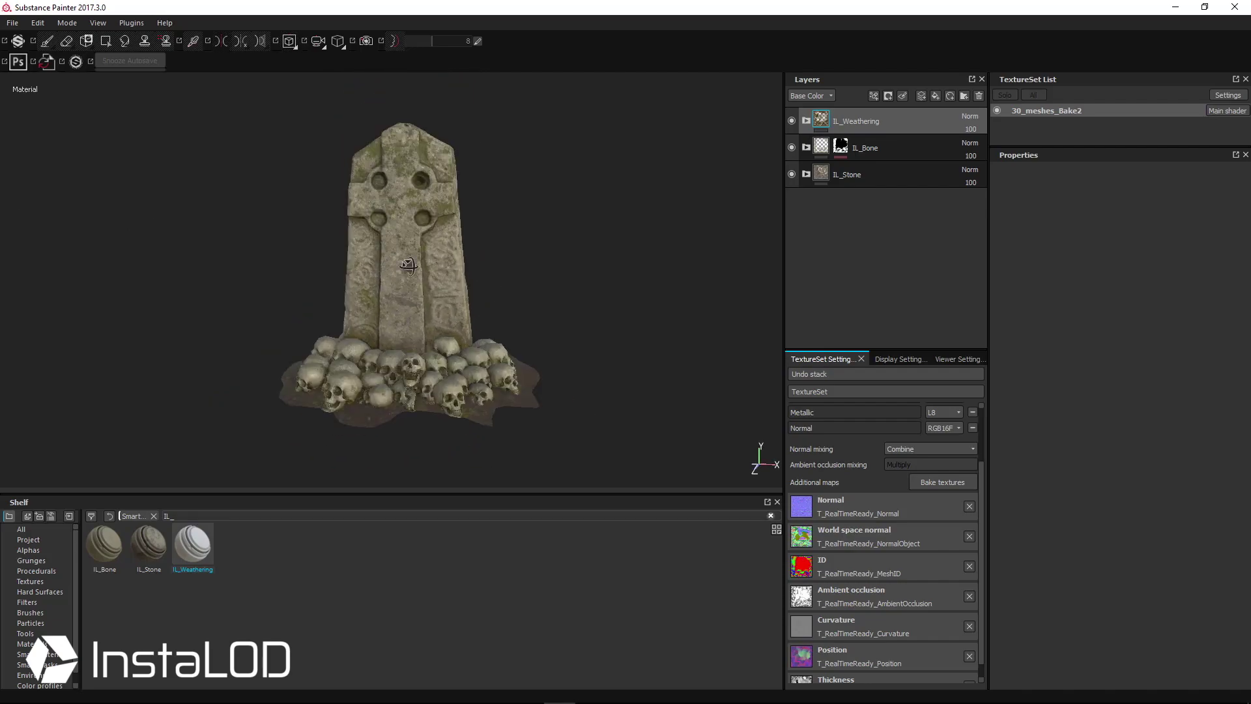
key("Tab")
left_click_drag(676, 309, 753, 301, "alt")
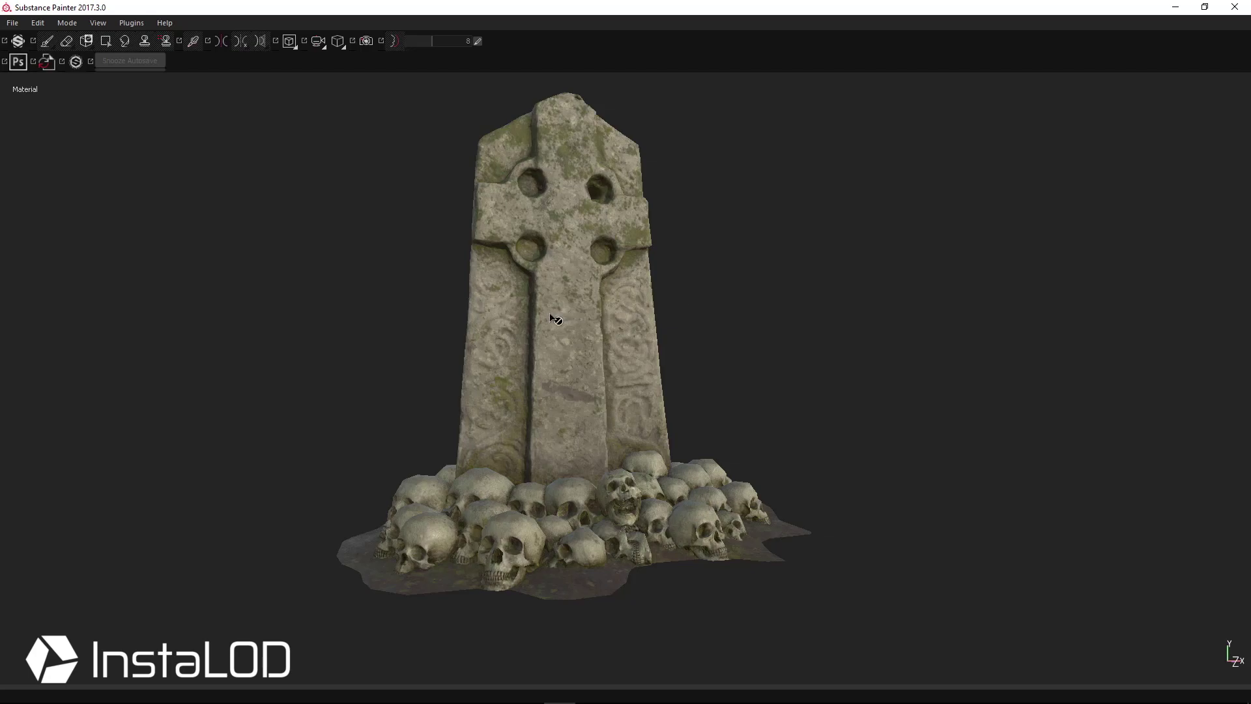
mouse_move(556, 319)
right_mouse_down("shift")
mouse_move(665, 300)
mouse_move(626, 301)
right_mouse_up("shift")
left_click_drag(626, 301, 659, 340, "alt")
key("Tab")
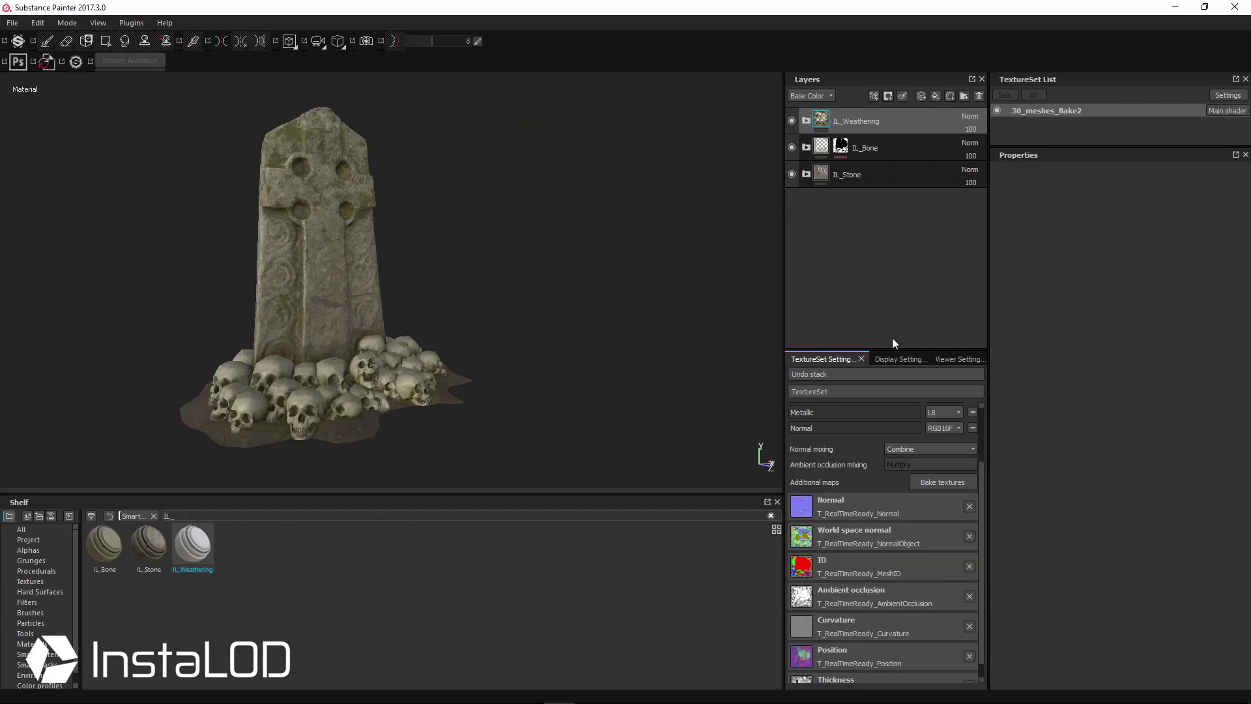
left_click_drag(569, 308, 613, 325, "alt")
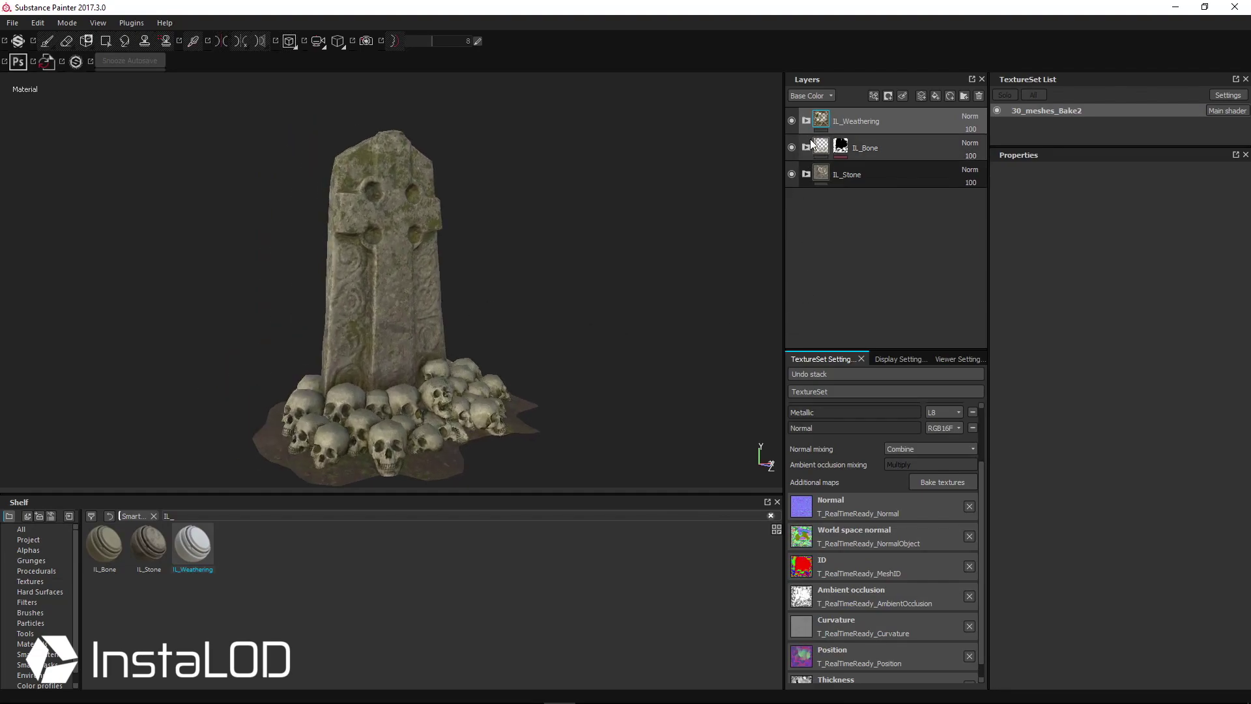
mouse_move(824, 124)
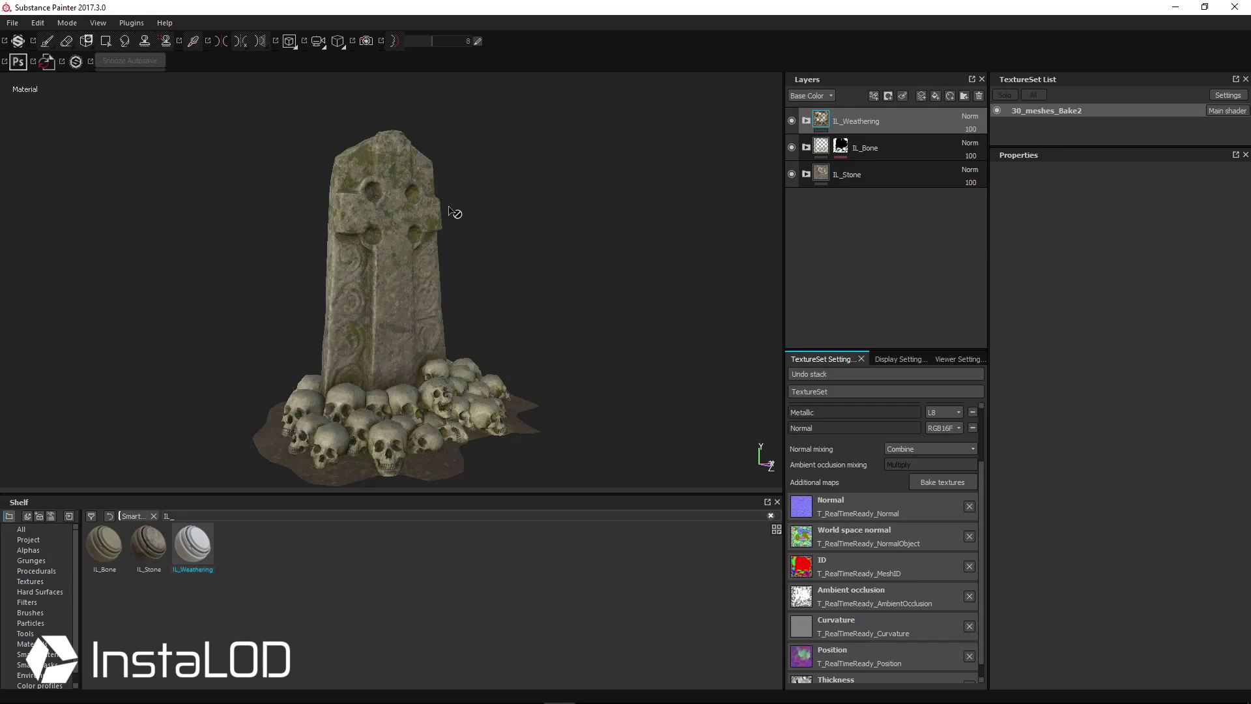
left_click_drag(385, 254, 423, 287, "alt")
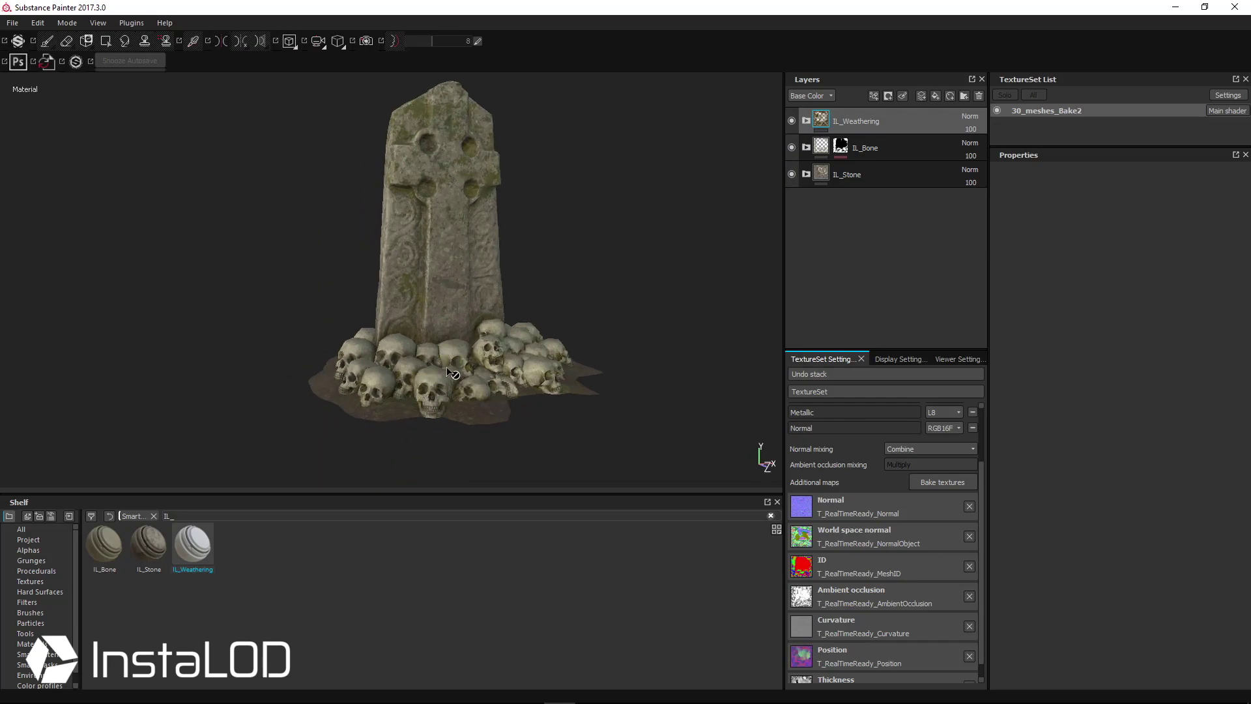
left_click_drag(446, 368, 579, 265, "alt")
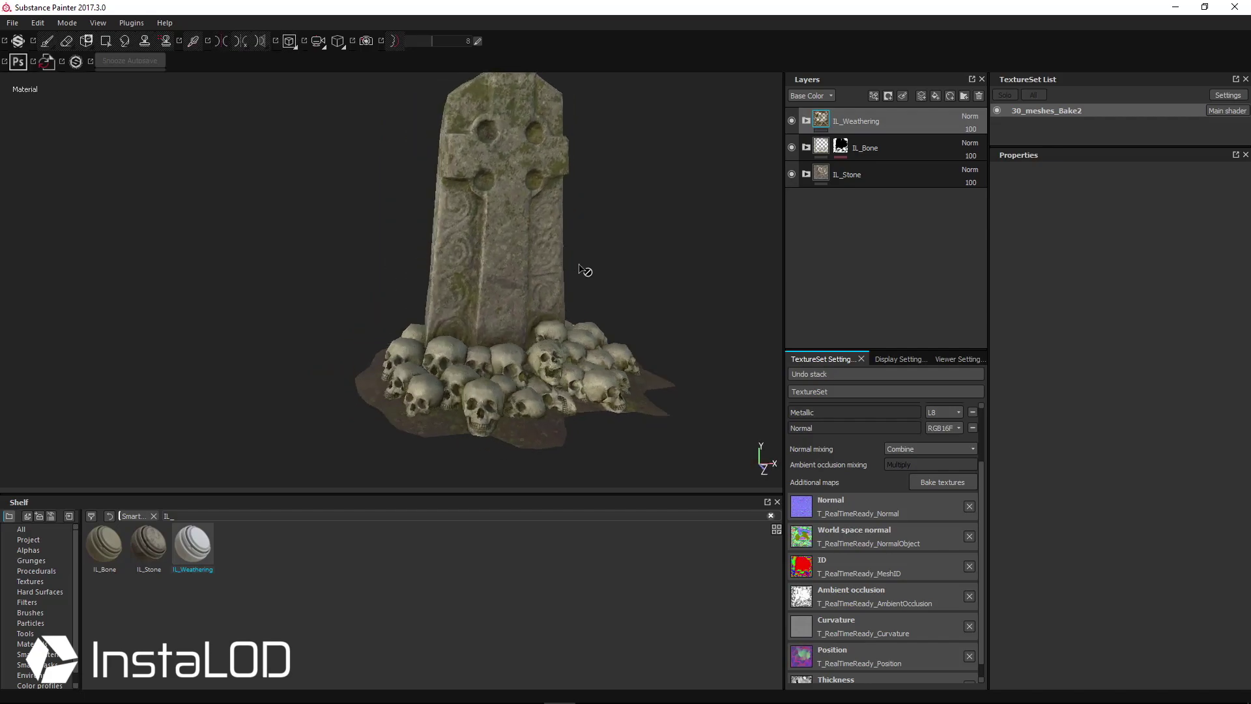
middle_click_drag(584, 269, 477, 293, "alt")
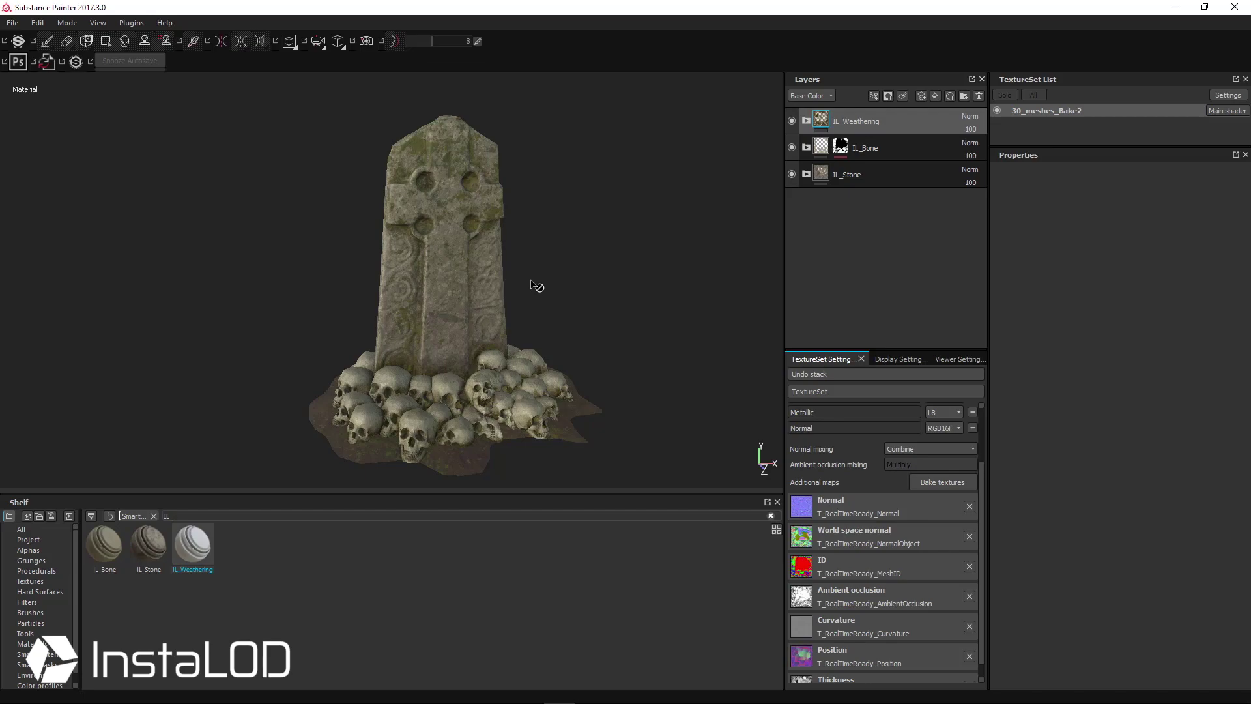
mouse_move(521, 293)
left_mouse_down("alt")
mouse_move(556, 279)
mouse_move(603, 287)
mouse_move(573, 313)
mouse_move(611, 313)
left_mouse_up("alt")
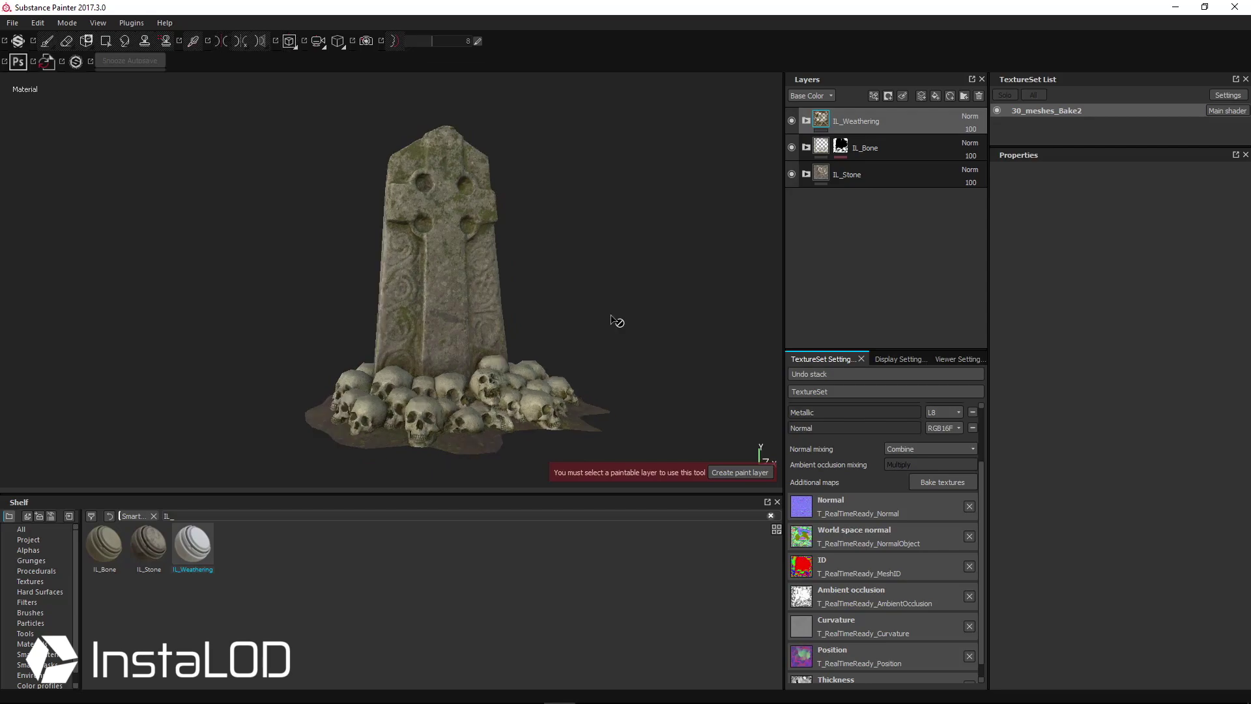